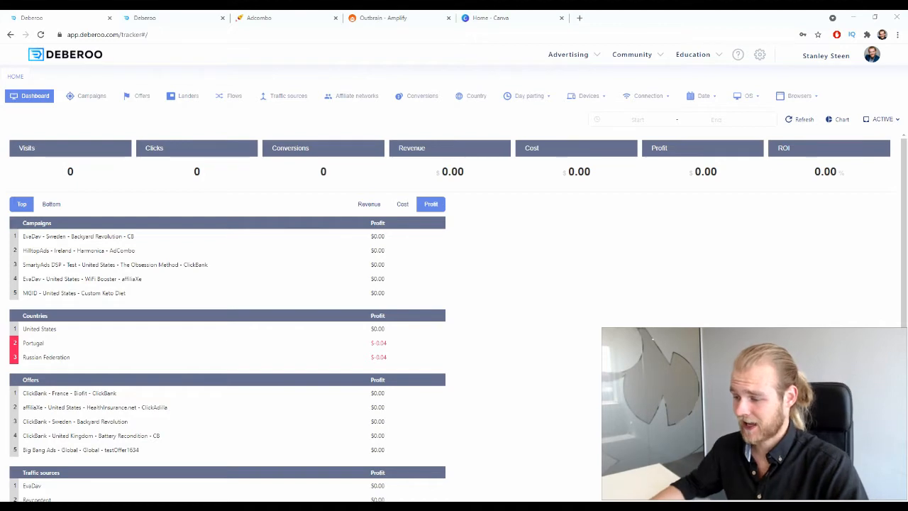
Step: Switch to AdCombo and show all landings available for the Harmonica - DE, AT offer
{"action": "left_click", "coordinate": [283, 15]}
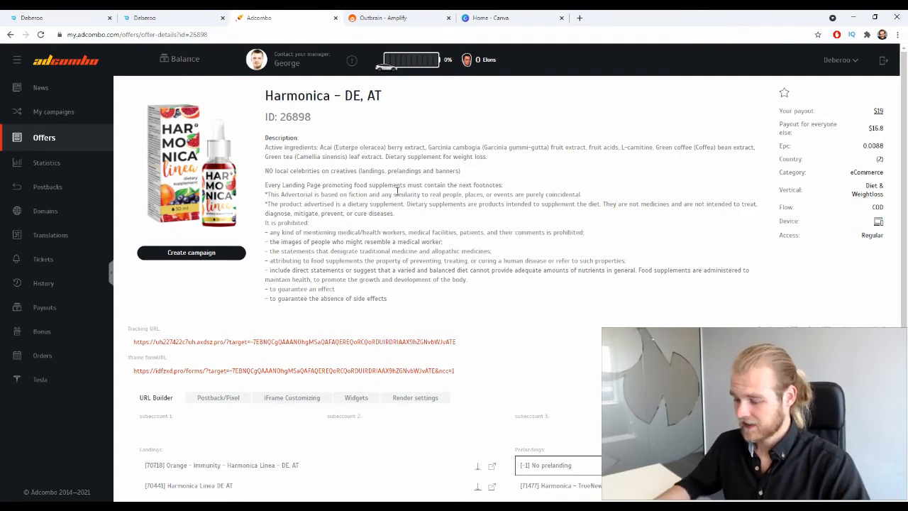
{"action": "scroll", "coordinate": [255, 261], "scroll_direction": "down", "scroll_amount": 2}
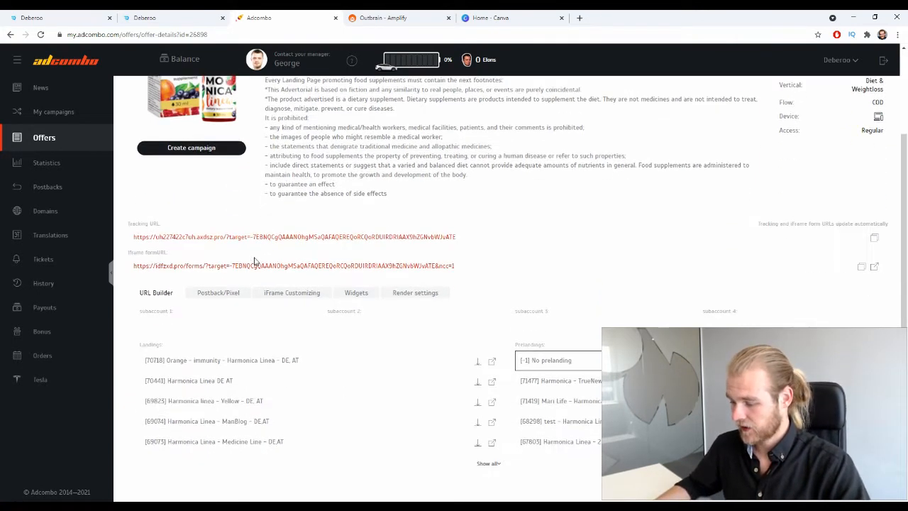
{"action": "left_click", "coordinate": [489, 464]}
{"action": "scroll", "coordinate": [494, 464], "scroll_direction": "down", "scroll_amount": 2}
{"action": "left_click", "coordinate": [864, 342]}
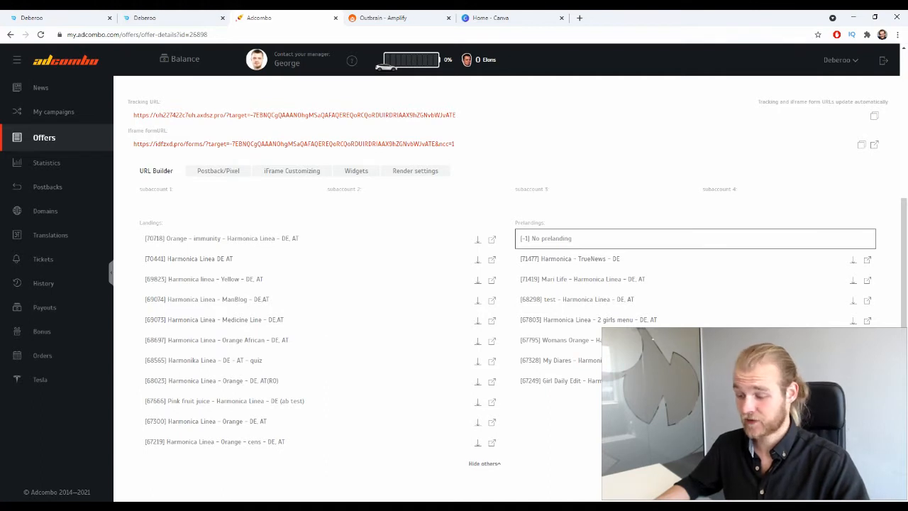
Step: Preview the Orange - immunity - Harmonica Linea landing page in English, examine its product claims and benefits, and close the preview
{"action": "left_click", "coordinate": [492, 241]}
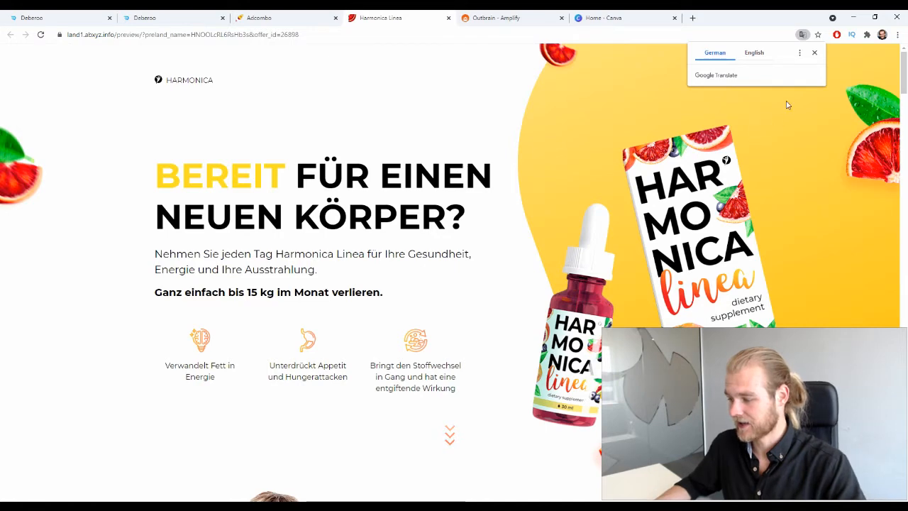
{"action": "left_click", "coordinate": [755, 53]}
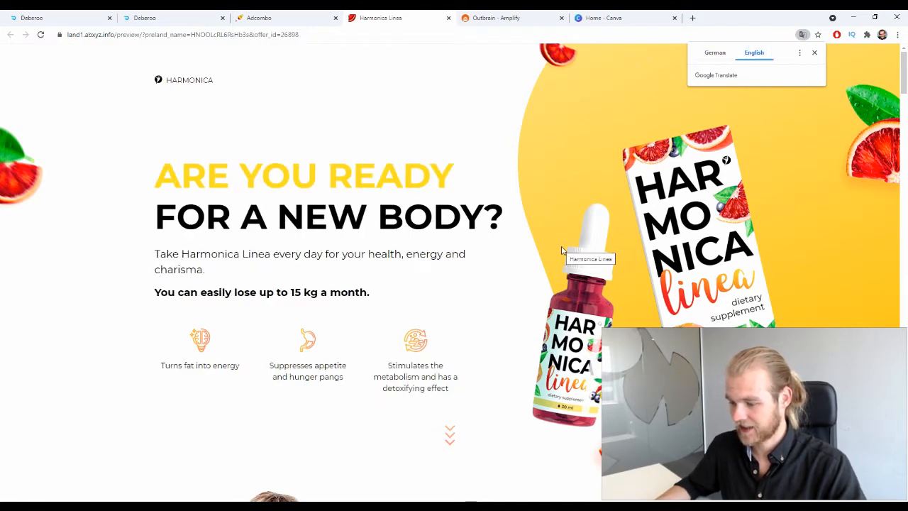
{"action": "scroll", "coordinate": [563, 251], "scroll_direction": "down", "scroll_amount": 1}
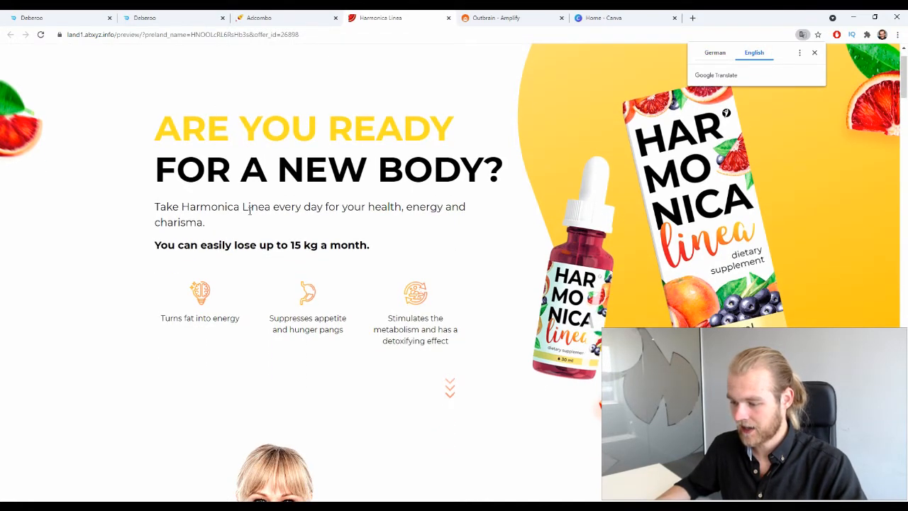
{"action": "scroll", "coordinate": [255, 207], "scroll_direction": "down", "scroll_amount": 2}
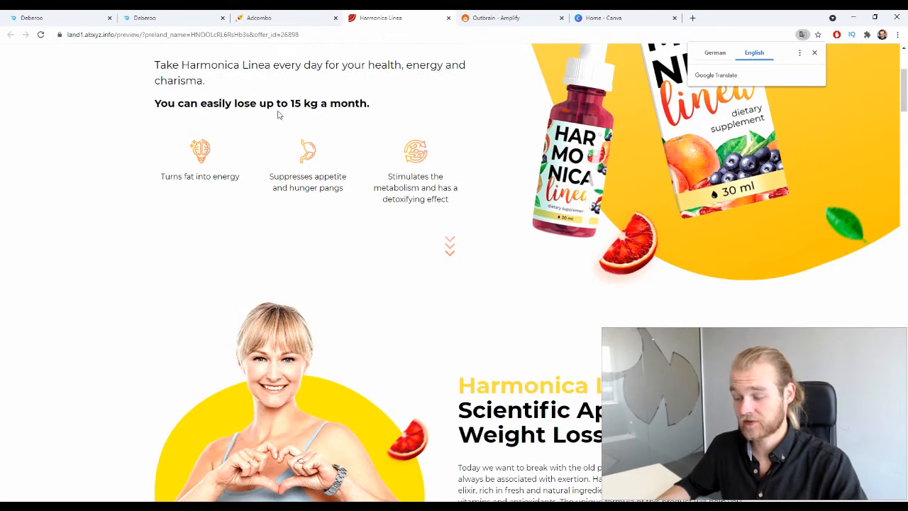
{"action": "scroll", "coordinate": [279, 119], "scroll_direction": "down", "scroll_amount": 2}
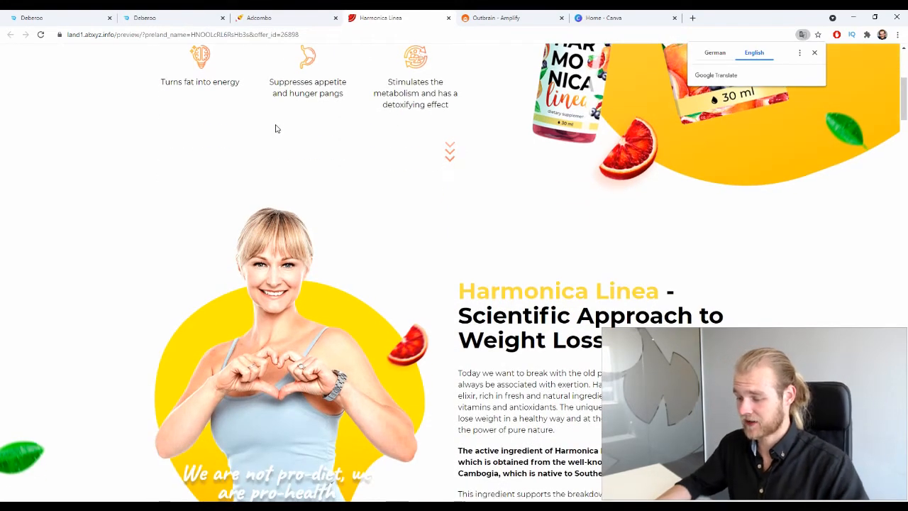
{"action": "scroll", "coordinate": [278, 127], "scroll_direction": "down", "scroll_amount": 2}
{"action": "scroll", "coordinate": [608, 168], "scroll_direction": "down", "scroll_amount": 1}
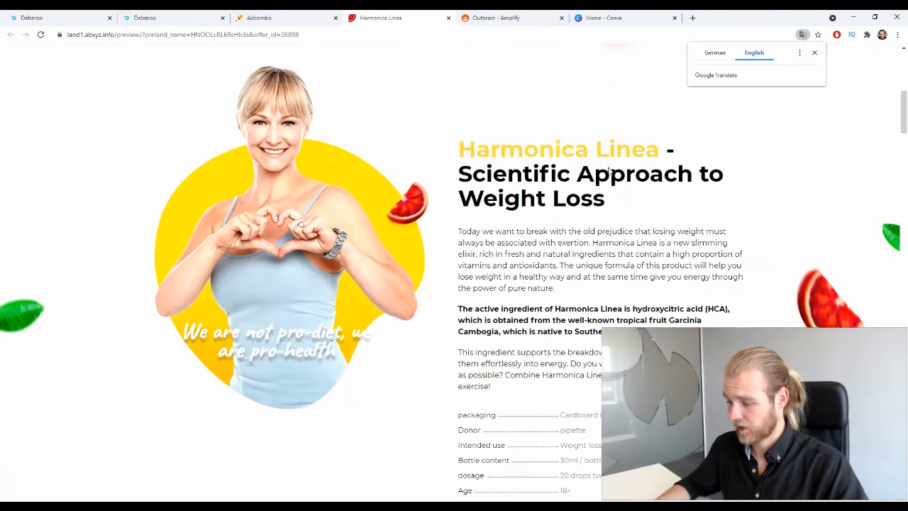
{"action": "scroll", "coordinate": [533, 203], "scroll_direction": "down", "scroll_amount": 3}
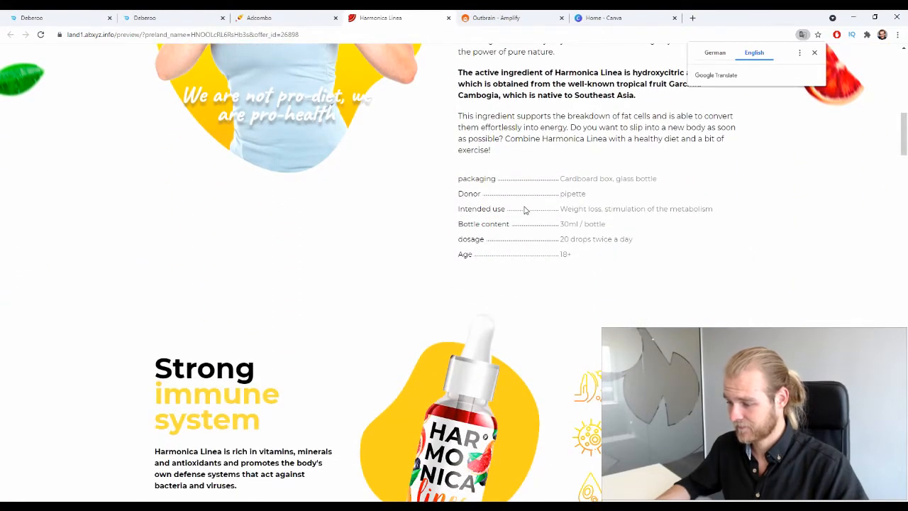
{"action": "scroll", "coordinate": [524, 210], "scroll_direction": "down", "scroll_amount": 3}
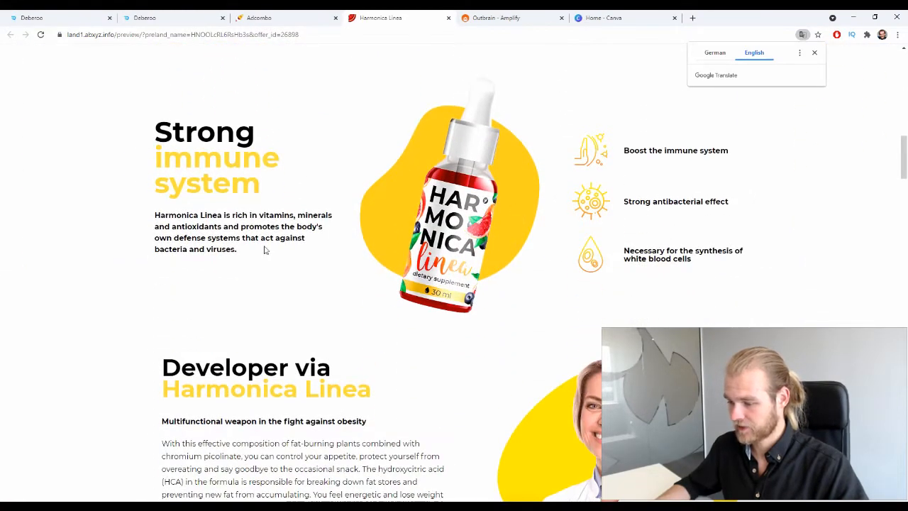
{"action": "scroll", "coordinate": [266, 249], "scroll_direction": "down", "scroll_amount": 3}
{"action": "scroll", "coordinate": [681, 128], "scroll_direction": "up", "scroll_amount": 2}
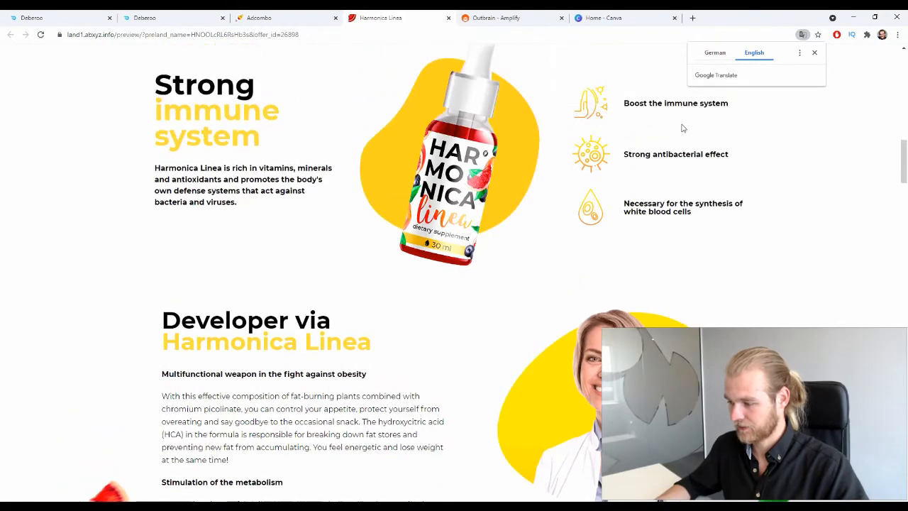
{"action": "scroll", "coordinate": [638, 141], "scroll_direction": "down", "scroll_amount": 4}
{"action": "scroll", "coordinate": [582, 163], "scroll_direction": "up", "scroll_amount": 2}
{"action": "scroll", "coordinate": [555, 157], "scroll_direction": "down", "scroll_amount": 6}
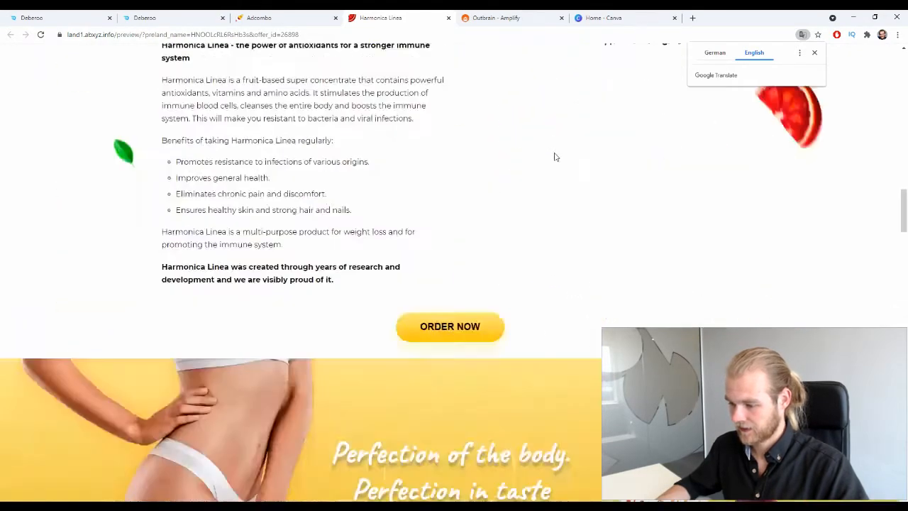
{"action": "scroll", "coordinate": [546, 154], "scroll_direction": "down", "scroll_amount": 5}
{"action": "scroll", "coordinate": [543, 154], "scroll_direction": "up", "scroll_amount": 2}
{"action": "scroll", "coordinate": [544, 154], "scroll_direction": "down", "scroll_amount": 3}
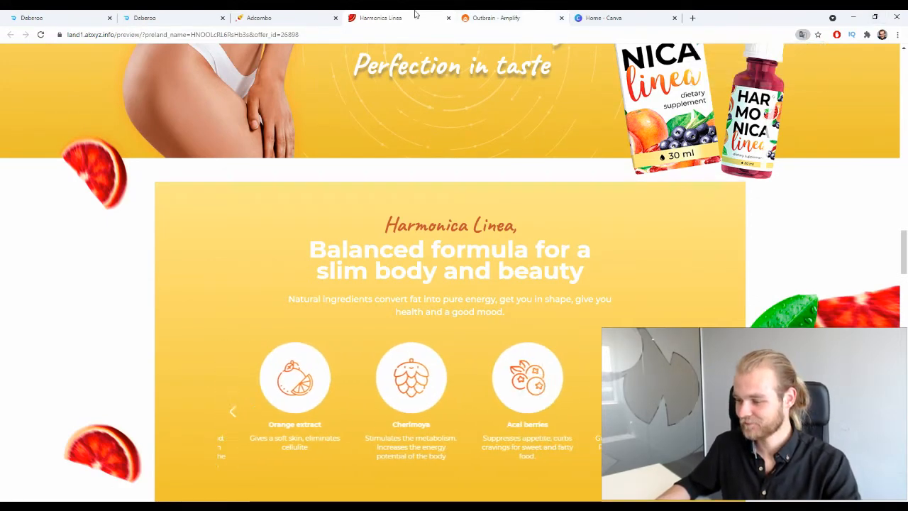
{"action": "left_click", "coordinate": [448, 18]}
Step: Switch to the Deberoo tracker and check the affiliate networks list for AdCombo
{"action": "left_click", "coordinate": [93, 16]}
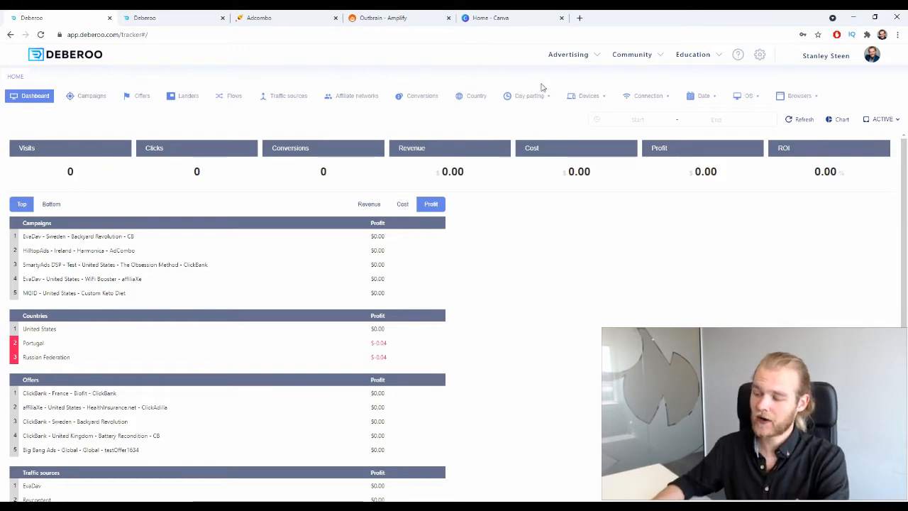
{"action": "left_click", "coordinate": [368, 104]}
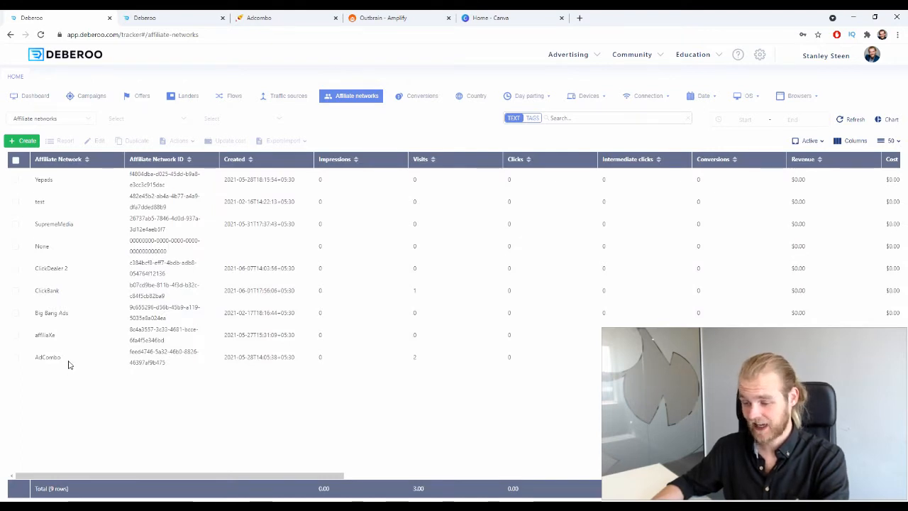
{"action": "left_click_drag", "start_coordinate": [70, 353], "coordinate": [36, 360]}
{"action": "left_click", "coordinate": [90, 394]}
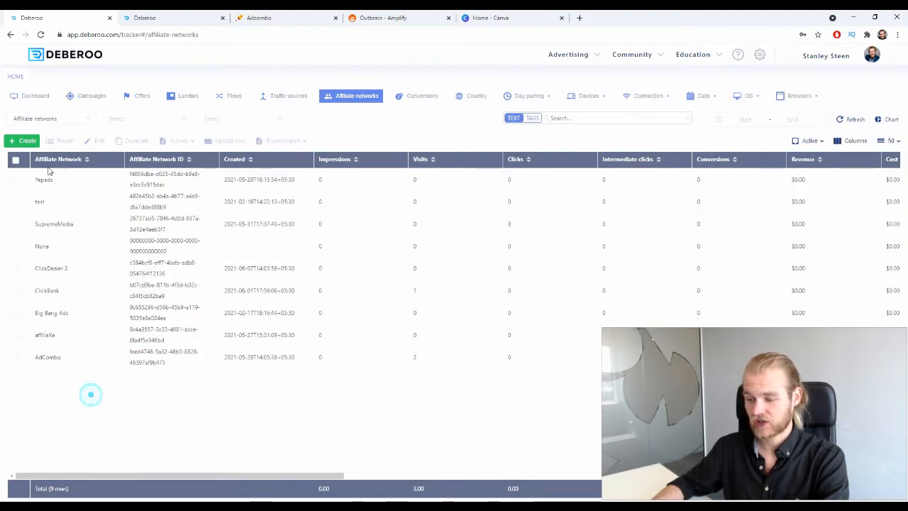
Step: Start a new affiliate network from the AdCombo template
{"action": "left_click", "coordinate": [21, 140]}
{"action": "left_click", "coordinate": [25, 157]}
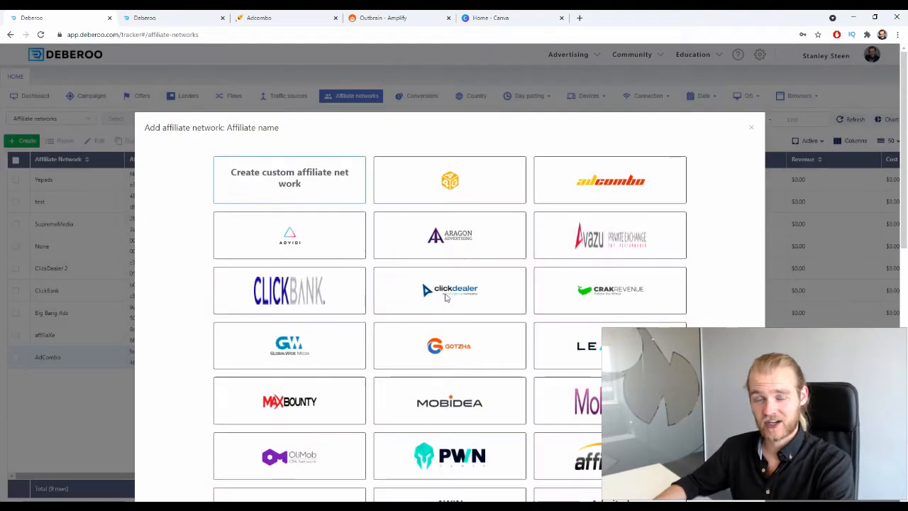
{"action": "left_click", "coordinate": [586, 178]}
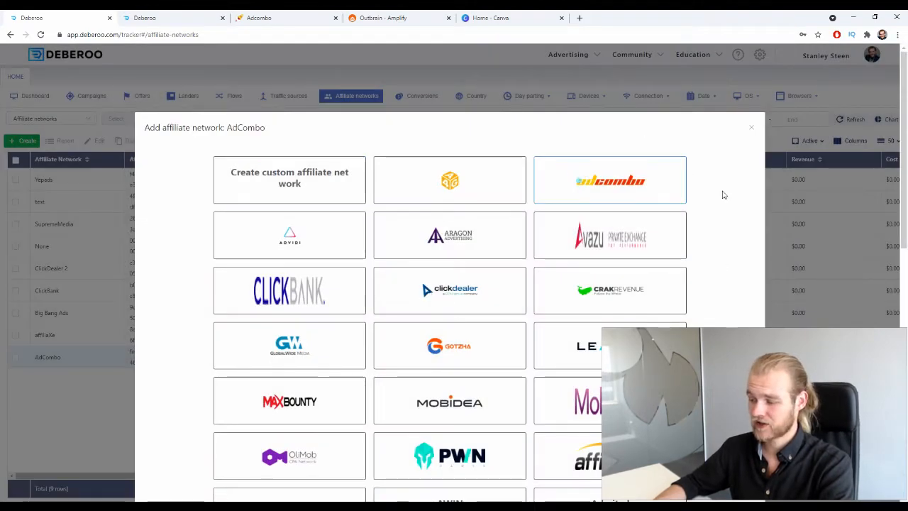
{"action": "scroll", "coordinate": [731, 198], "scroll_direction": "down", "scroll_amount": 10}
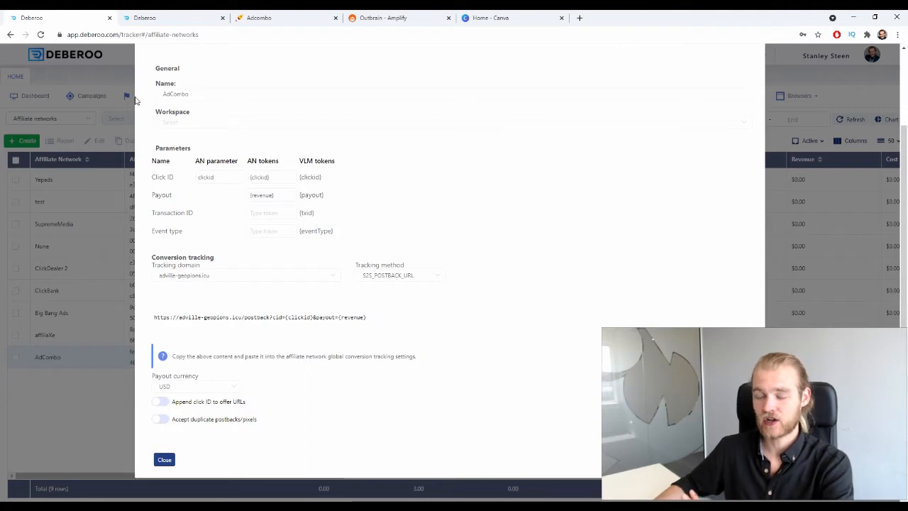
Step: Set the AdCombo network's workspace to Initial and close the form
{"action": "left_click", "coordinate": [182, 126]}
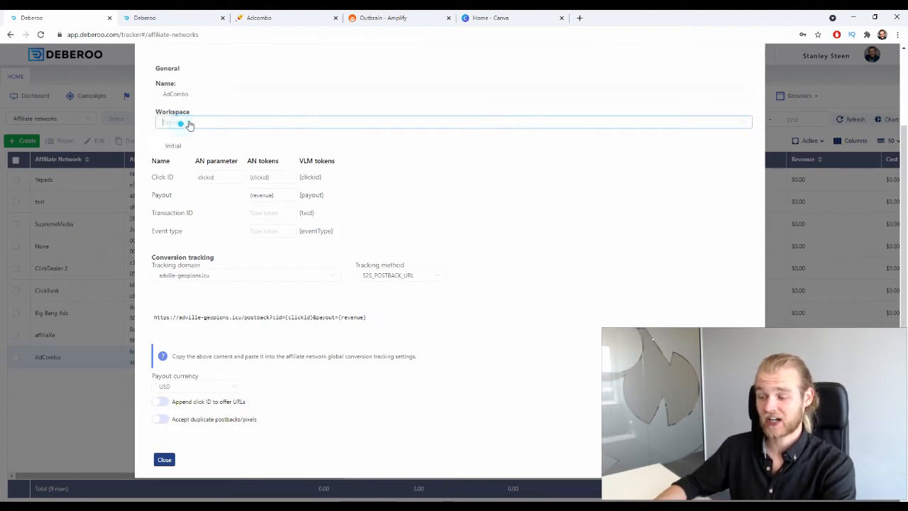
{"action": "left_click", "coordinate": [251, 146]}
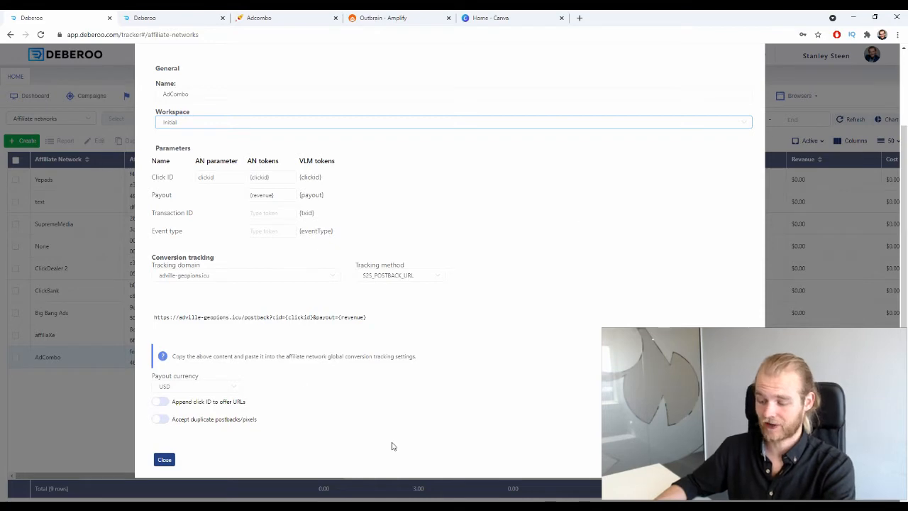
{"action": "left_click", "coordinate": [164, 460]}
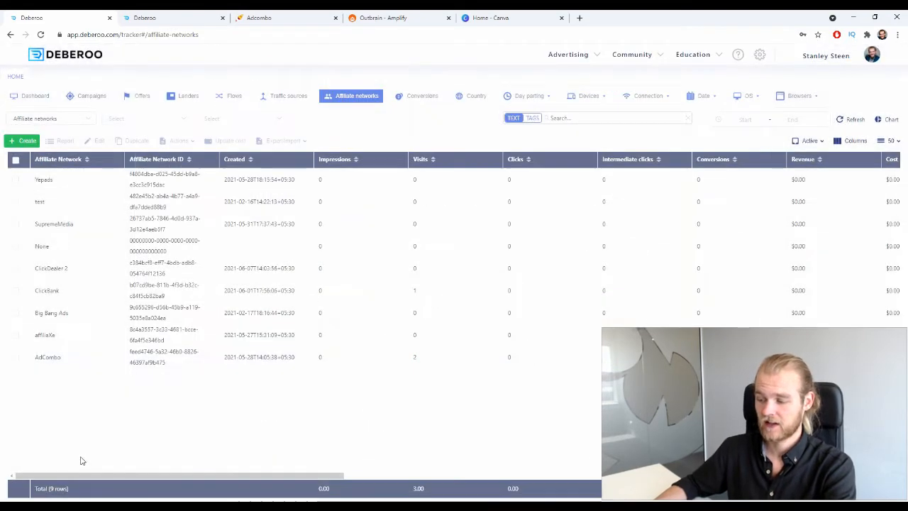
{"action": "double_click", "coordinate": [64, 355]}
{"action": "left_click", "coordinate": [108, 424]}
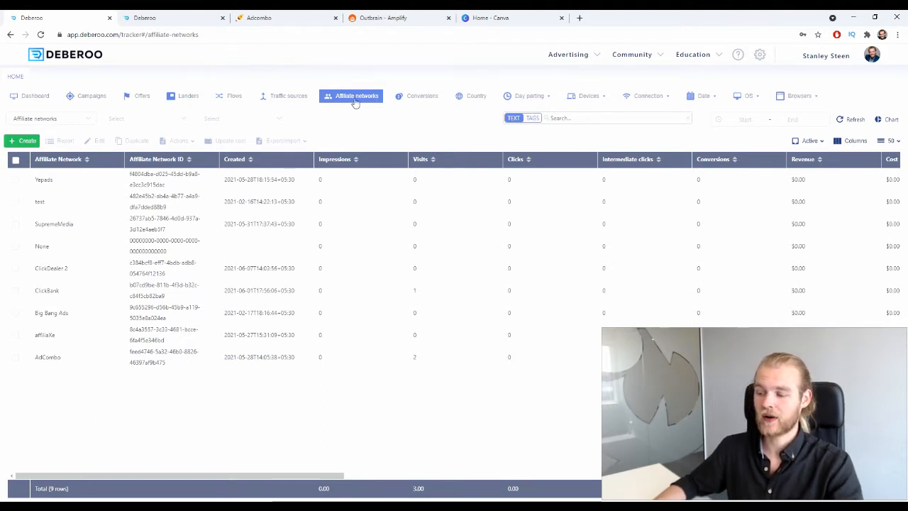
Step: Open the tracker's traffic sources list and find Outbrain in it
{"action": "left_click", "coordinate": [291, 96]}
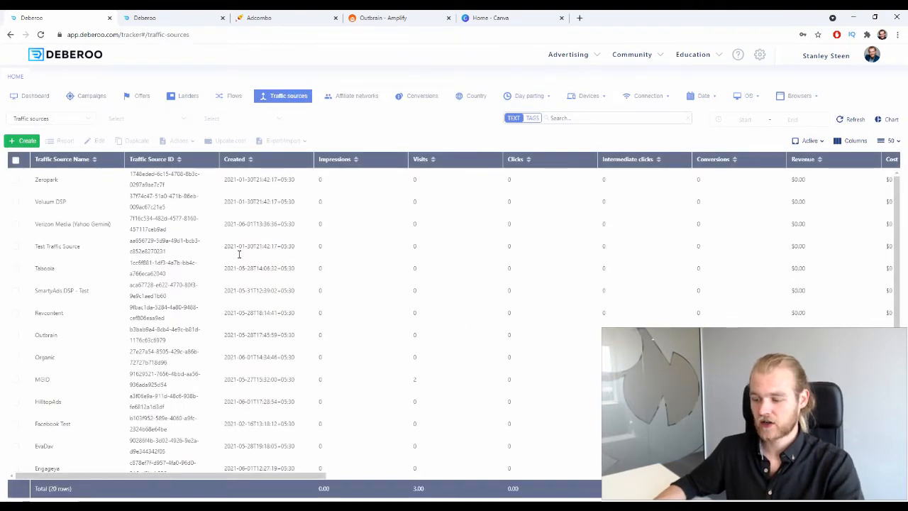
{"action": "scroll", "coordinate": [214, 287], "scroll_direction": "down", "scroll_amount": 2}
{"action": "double_click", "coordinate": [46, 287]}
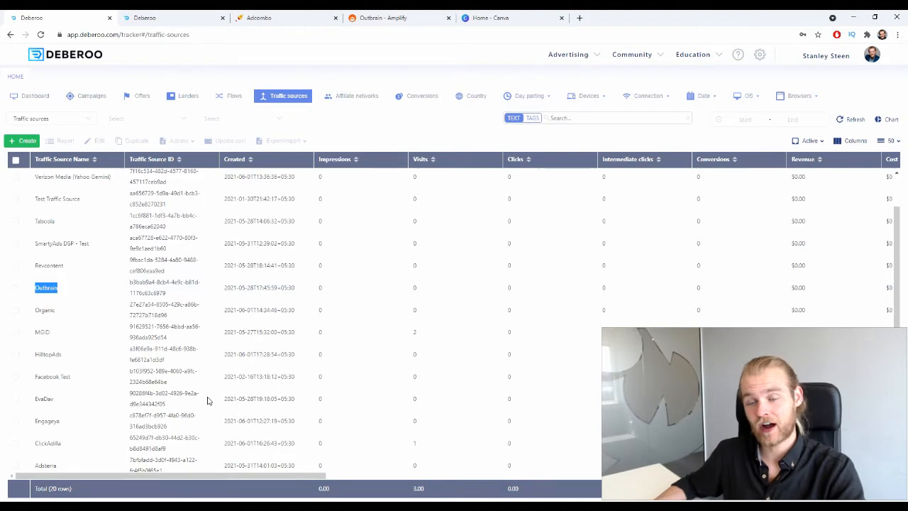
Step: Start a new traffic source from the predefined Outbrain template
{"action": "left_click", "coordinate": [22, 141]}
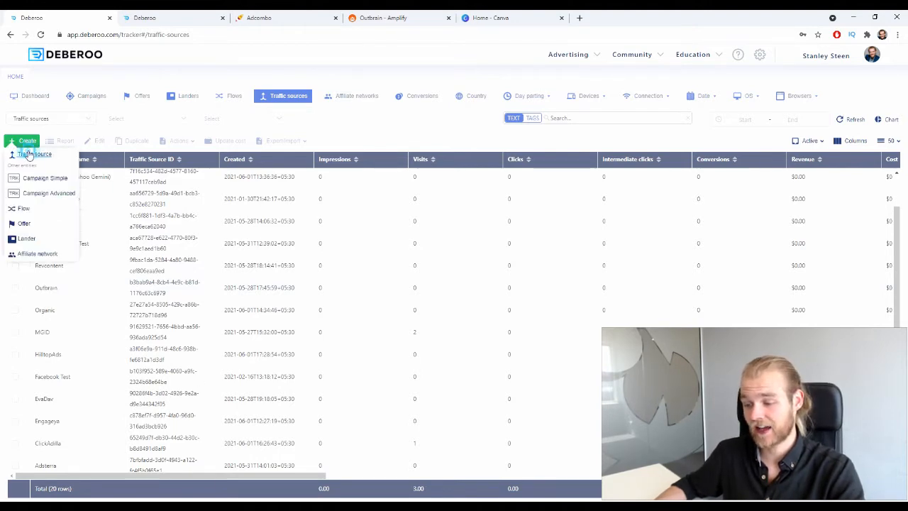
{"action": "left_click", "coordinate": [28, 152]}
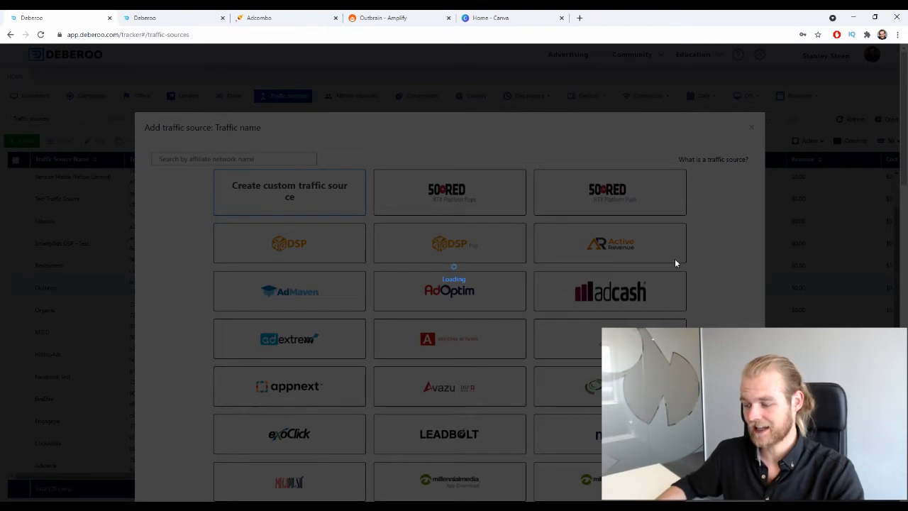
{"action": "scroll", "coordinate": [669, 255], "scroll_direction": "down", "scroll_amount": 7}
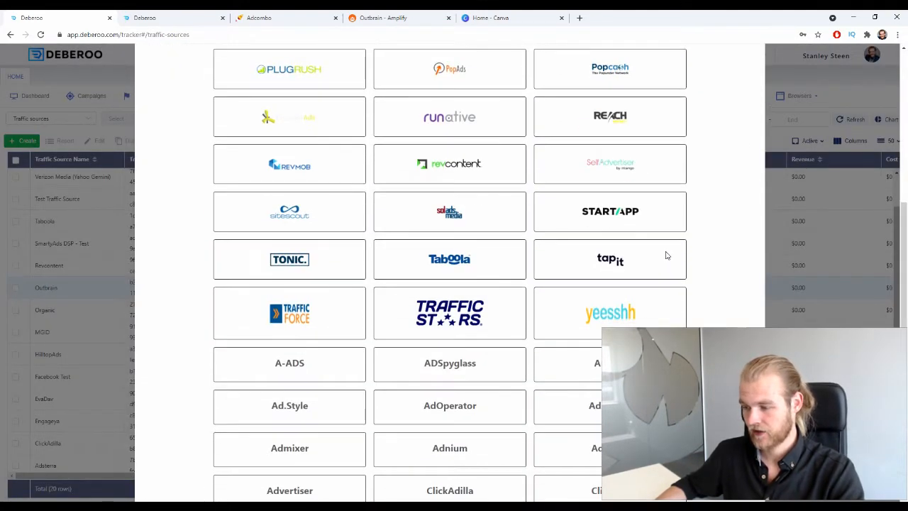
{"action": "scroll", "coordinate": [665, 255], "scroll_direction": "up", "scroll_amount": 4}
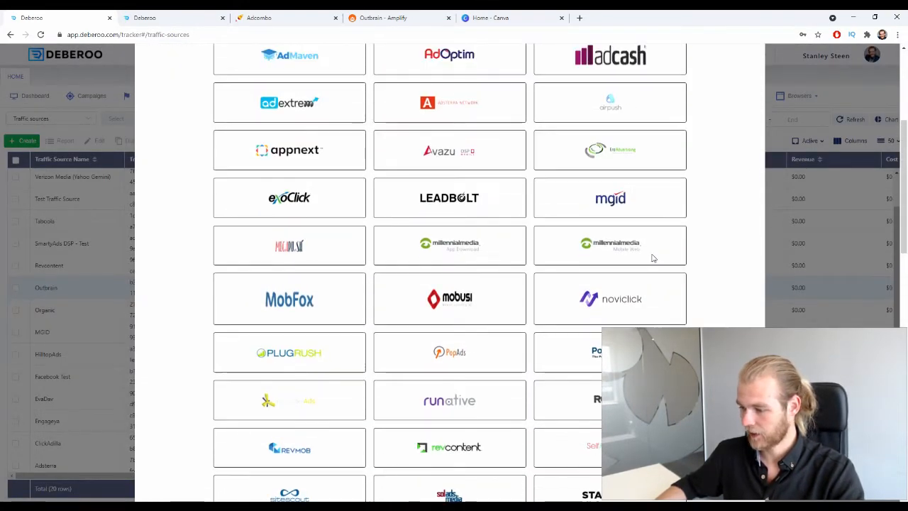
{"action": "scroll", "coordinate": [654, 258], "scroll_direction": "up", "scroll_amount": 3}
{"action": "scroll", "coordinate": [644, 253], "scroll_direction": "down", "scroll_amount": 8}
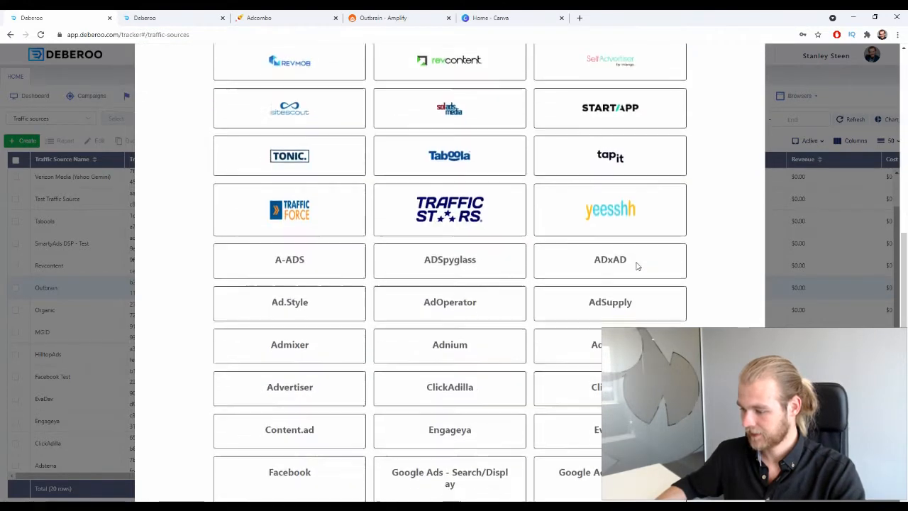
{"action": "scroll", "coordinate": [636, 265], "scroll_direction": "down", "scroll_amount": 5}
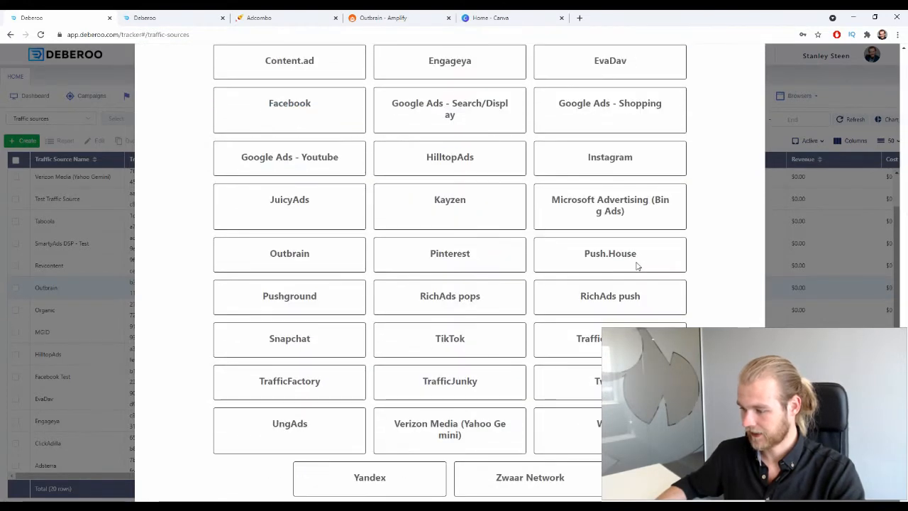
{"action": "left_click", "coordinate": [269, 268]}
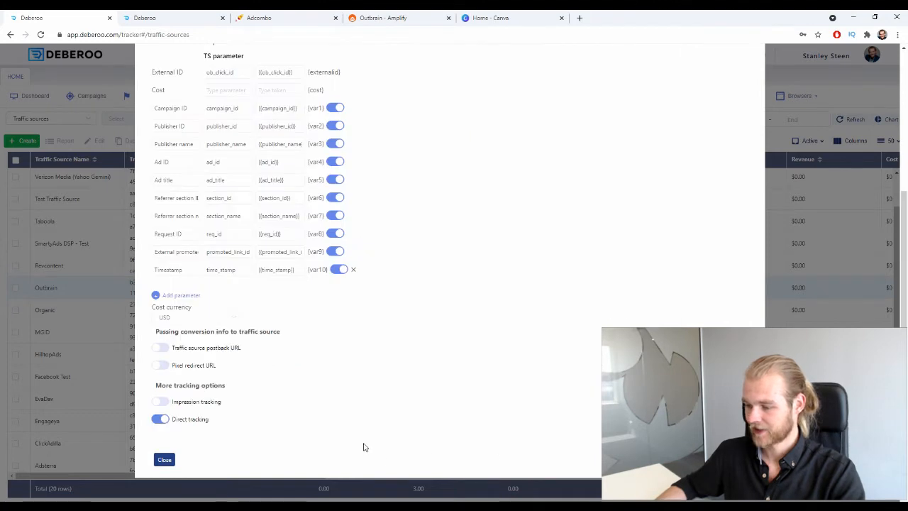
Step: Review the Outbrain template's tracking parameters, workspace choices, conversion and tracking options, and close the form
{"action": "scroll", "coordinate": [361, 289], "scroll_direction": "up", "scroll_amount": 3}
{"action": "scroll", "coordinate": [203, 330], "scroll_direction": "down", "scroll_amount": 3}
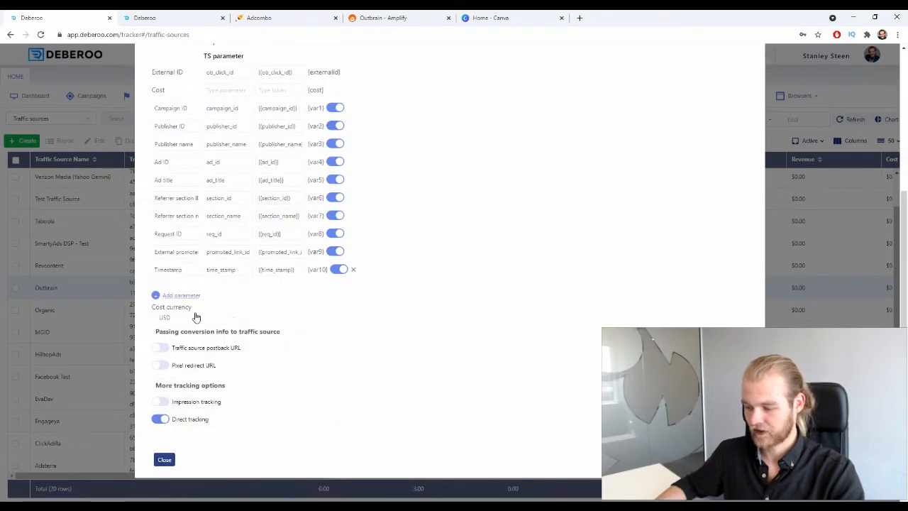
{"action": "scroll", "coordinate": [197, 312], "scroll_direction": "up", "scroll_amount": 3}
{"action": "left_click", "coordinate": [200, 212]}
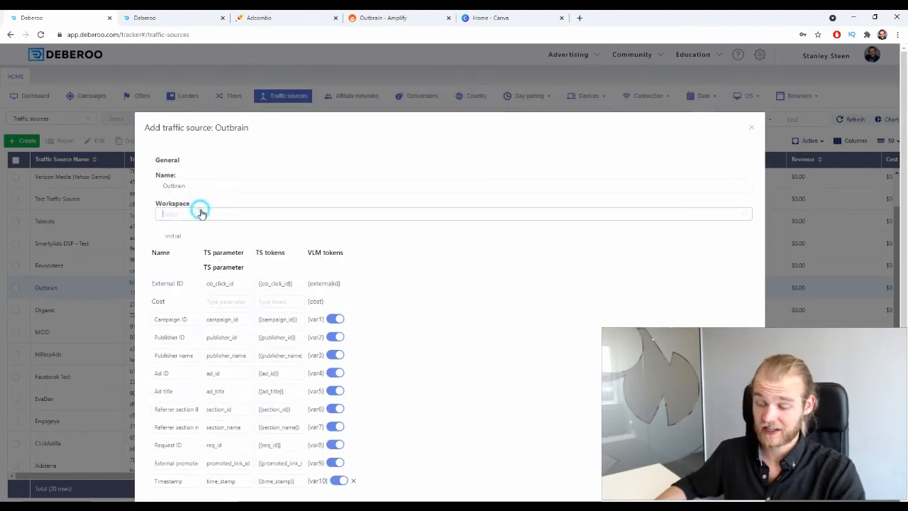
{"action": "scroll", "coordinate": [581, 283], "scroll_direction": "down", "scroll_amount": 3}
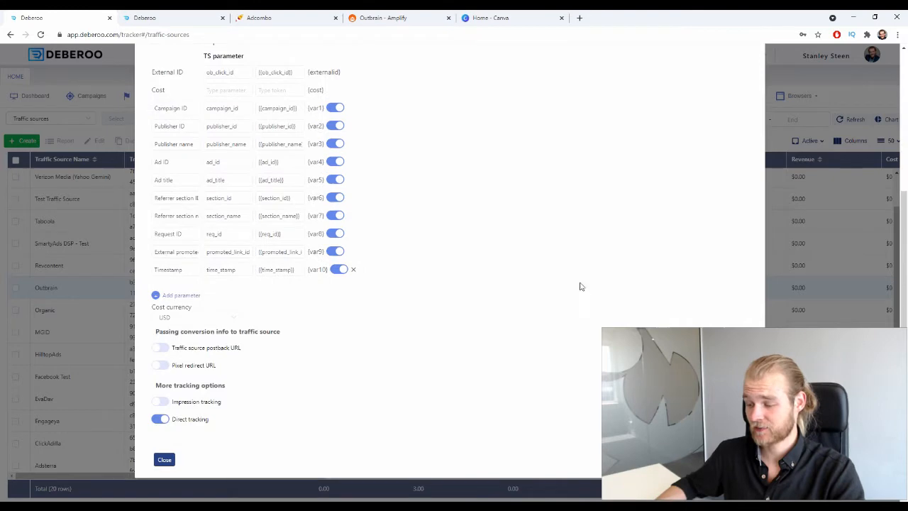
{"action": "left_click", "coordinate": [165, 460]}
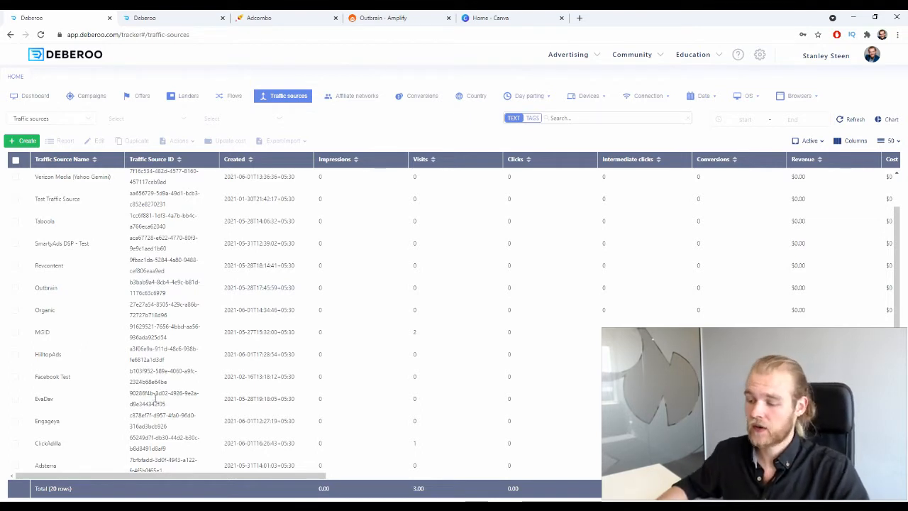
Step: Open the tracker's offers list, switch to AdCombo and examine the Harmonica offer's landings and prelandings lists
{"action": "left_click", "coordinate": [138, 95]}
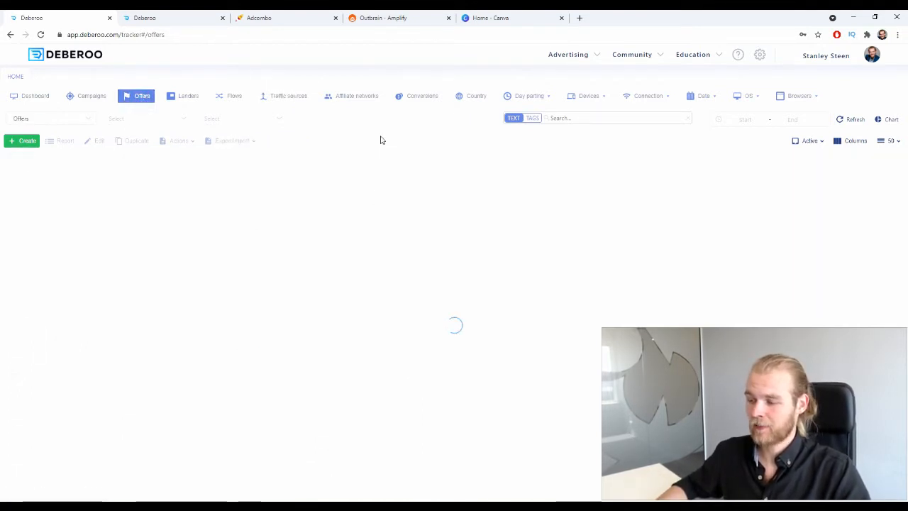
{"action": "left_click", "coordinate": [290, 17]}
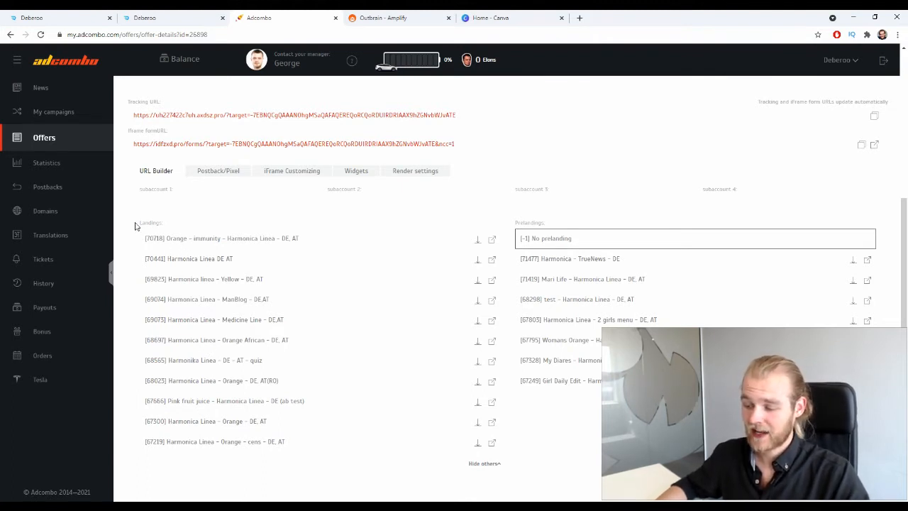
{"action": "left_click_drag", "start_coordinate": [134, 225], "coordinate": [163, 225]}
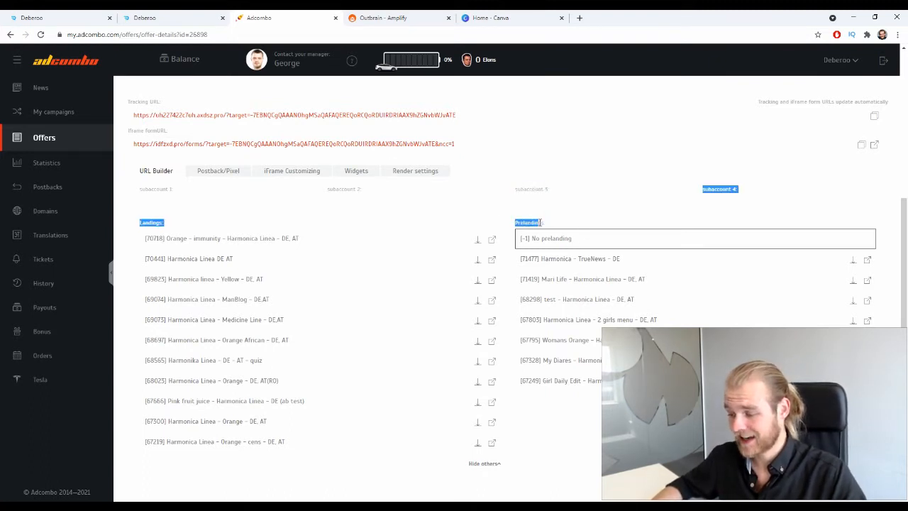
{"action": "left_click_drag", "start_coordinate": [549, 221], "coordinate": [515, 228]}
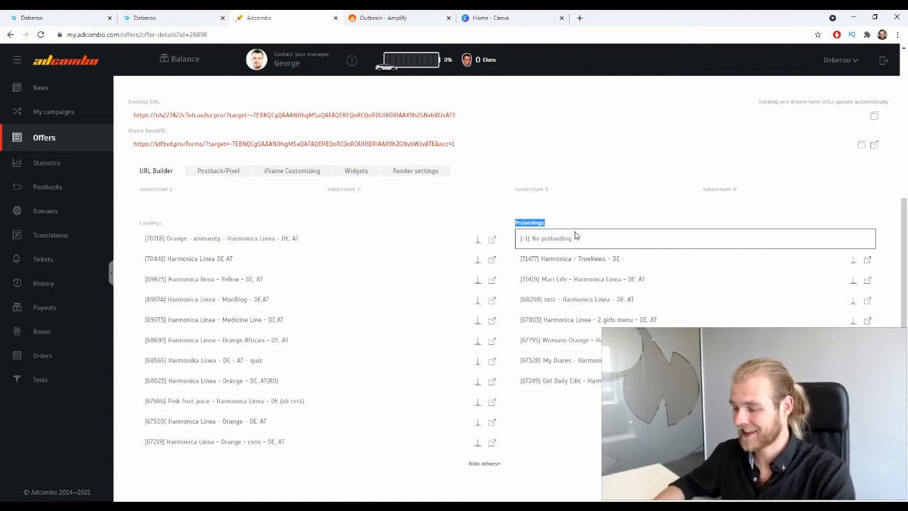
{"action": "left_click", "coordinate": [516, 228]}
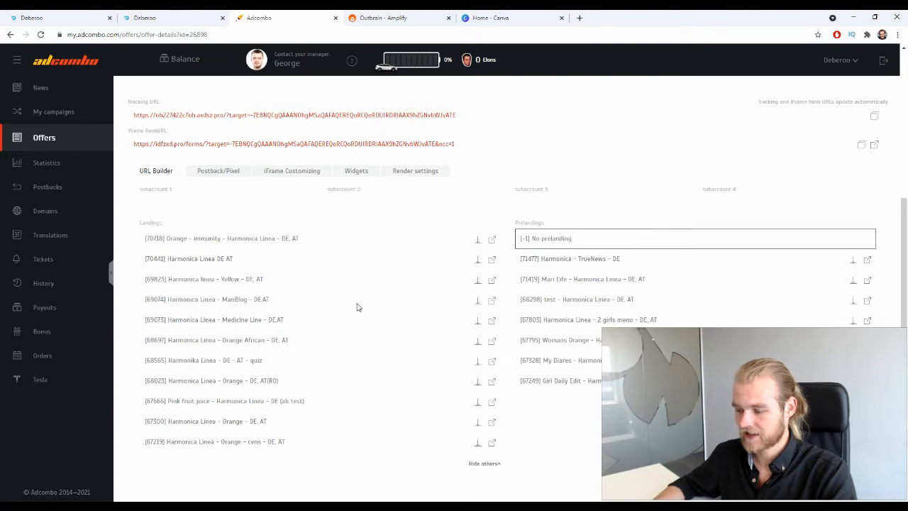
{"action": "left_click_drag", "start_coordinate": [161, 222], "coordinate": [138, 225]}
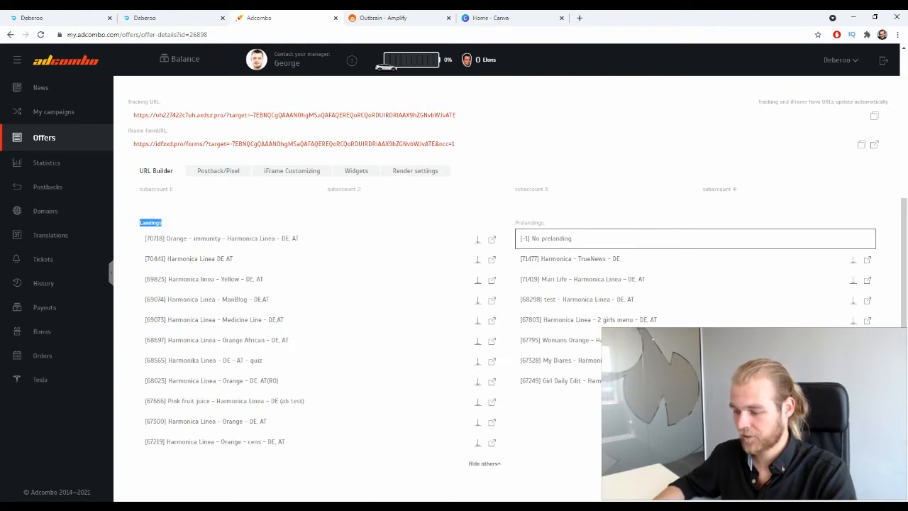
{"action": "left_click", "coordinate": [142, 224]}
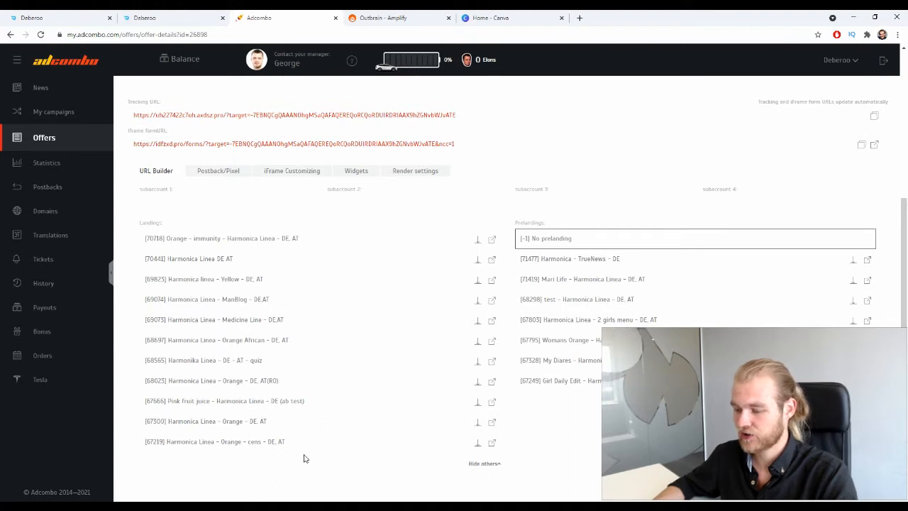
Step: Preview the Orange - immunity and Harmonica Linea DE AT landings, look through the latter and close its preview
{"action": "left_click", "coordinate": [491, 240]}
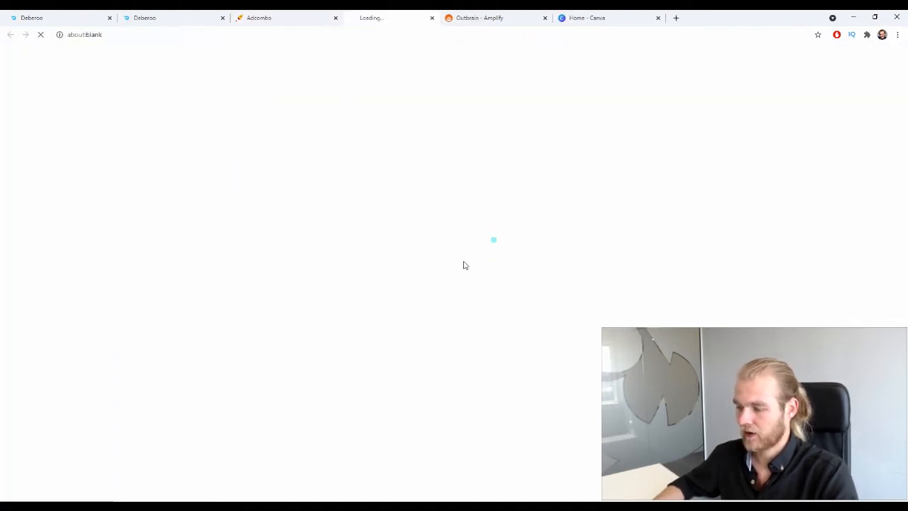
{"action": "left_click", "coordinate": [258, 17]}
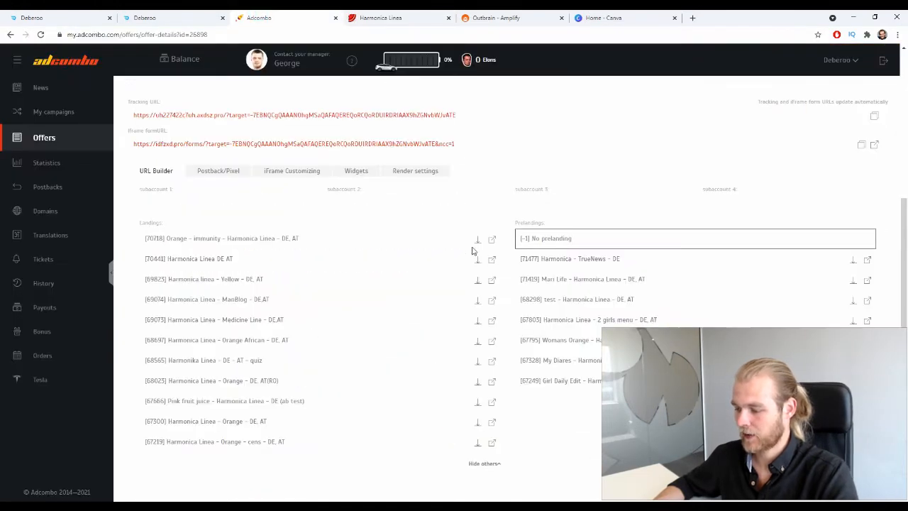
{"action": "left_click", "coordinate": [491, 259]}
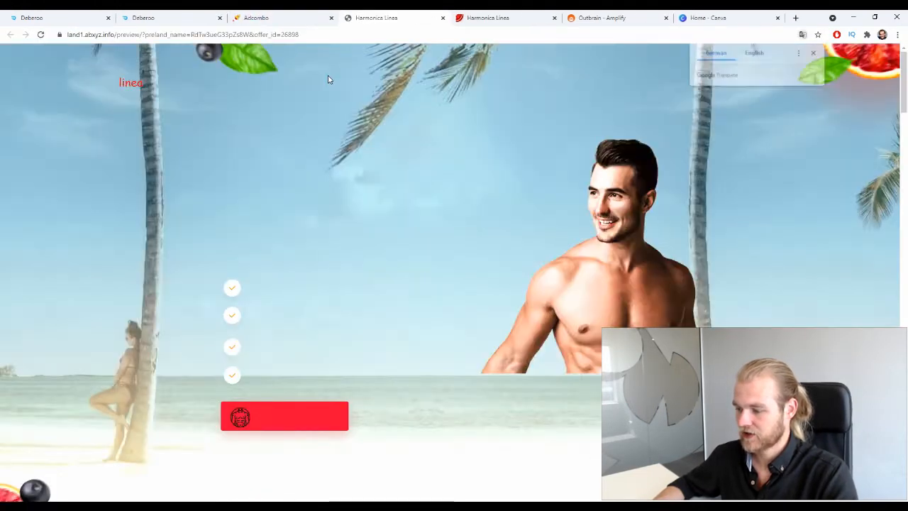
{"action": "scroll", "coordinate": [296, 192], "scroll_direction": "down", "scroll_amount": 5}
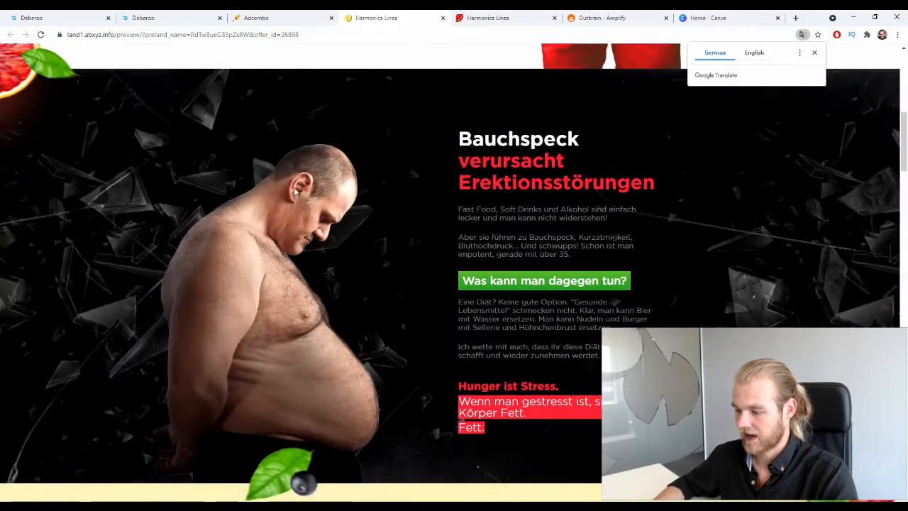
{"action": "scroll", "coordinate": [295, 191], "scroll_direction": "down", "scroll_amount": 15}
{"action": "scroll", "coordinate": [281, 181], "scroll_direction": "up", "scroll_amount": 8}
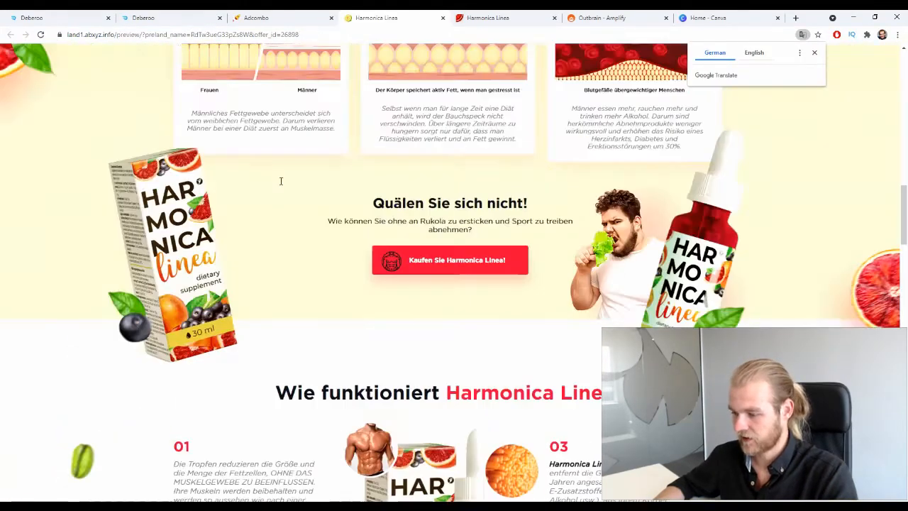
{"action": "scroll", "coordinate": [281, 182], "scroll_direction": "down", "scroll_amount": 15}
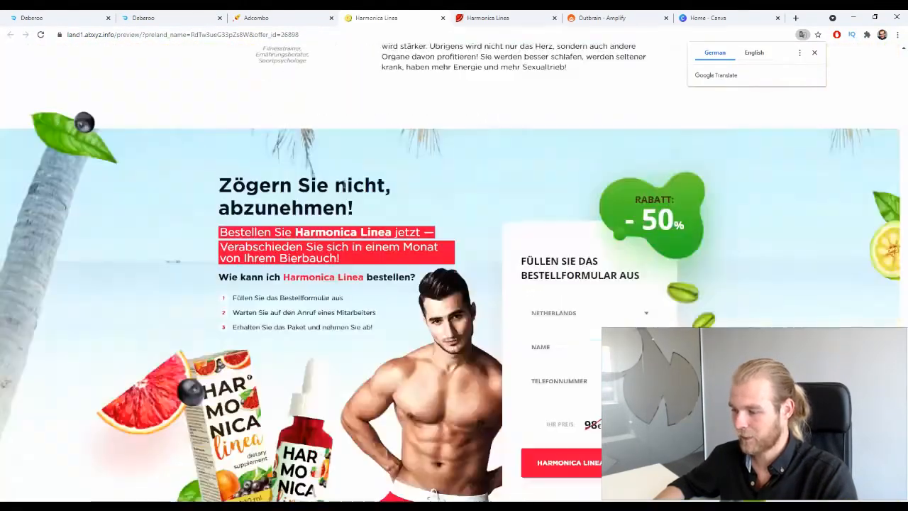
{"action": "scroll", "coordinate": [343, 186], "scroll_direction": "down", "scroll_amount": 3}
{"action": "left_click", "coordinate": [442, 18]}
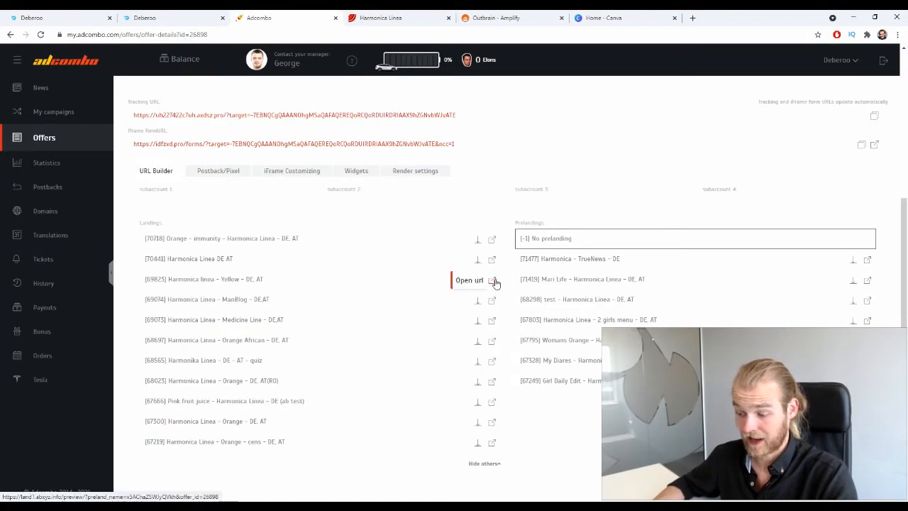
Step: Preview the Harmonica linea - Yellow landing and look through its content from top to order form
{"action": "left_click", "coordinate": [493, 280]}
{"action": "scroll", "coordinate": [469, 207], "scroll_direction": "down", "scroll_amount": 20}
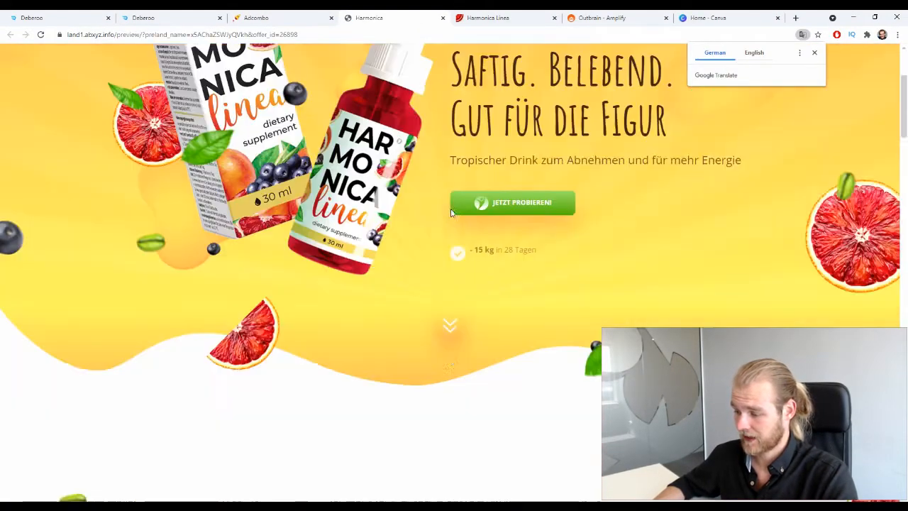
{"action": "scroll", "coordinate": [459, 202], "scroll_direction": "up", "scroll_amount": 10}
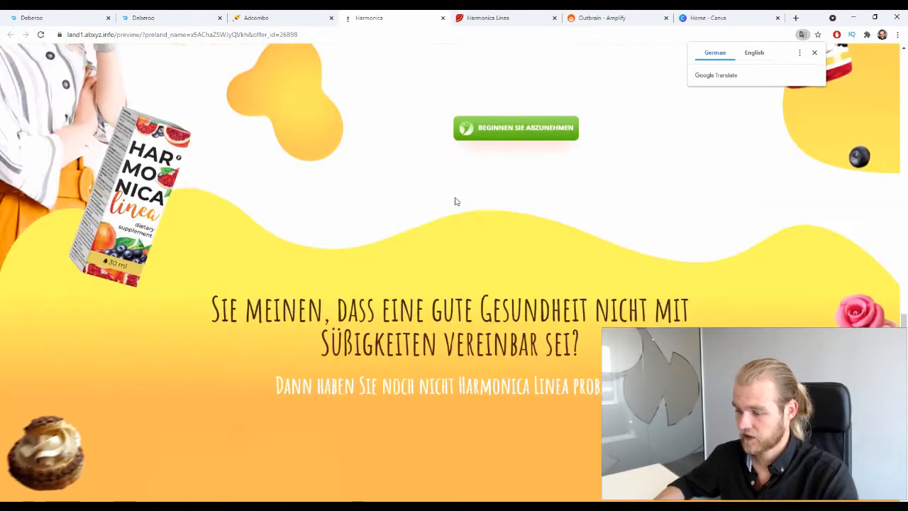
{"action": "scroll", "coordinate": [459, 203], "scroll_direction": "down", "scroll_amount": 5}
{"action": "scroll", "coordinate": [459, 203], "scroll_direction": "up", "scroll_amount": 5}
{"action": "scroll", "coordinate": [459, 204], "scroll_direction": "up", "scroll_amount": 3}
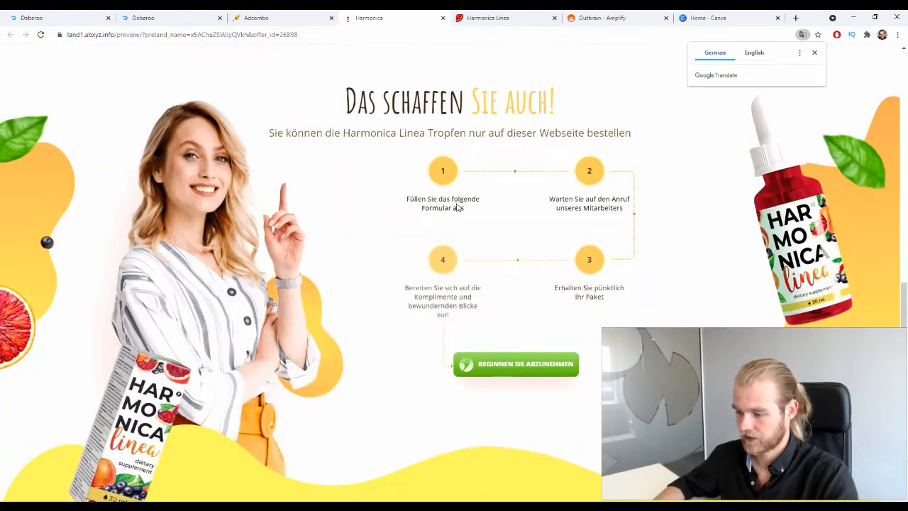
{"action": "scroll", "coordinate": [461, 198], "scroll_direction": "down", "scroll_amount": 10}
{"action": "scroll", "coordinate": [467, 189], "scroll_direction": "up", "scroll_amount": 20}
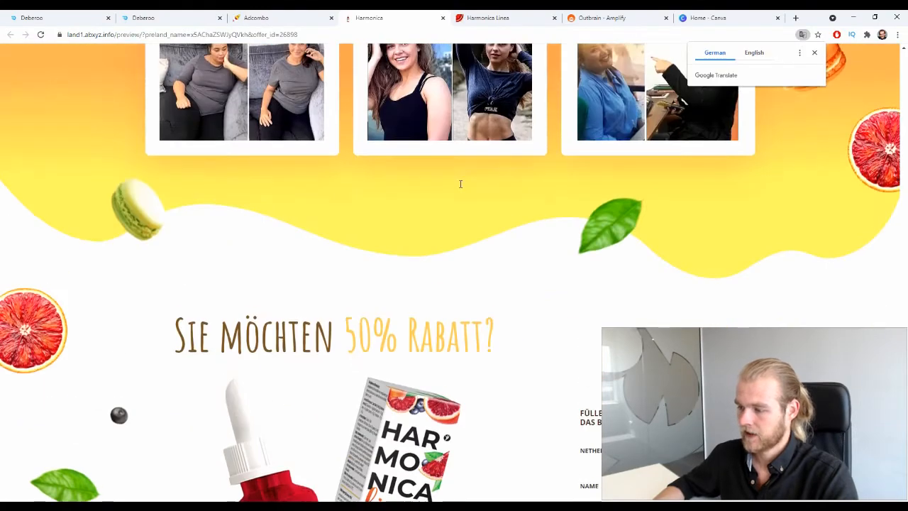
{"action": "scroll", "coordinate": [455, 196], "scroll_direction": "up", "scroll_amount": 5}
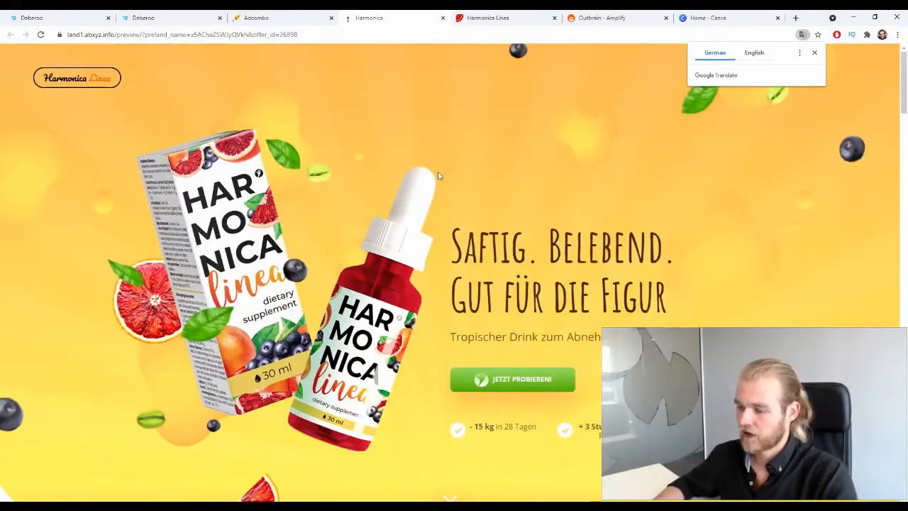
Step: Switch back to Deberoo and start a new offer with workspace Initial, affiliate network AdCombo and country tag Germany
{"action": "left_click", "coordinate": [305, 17]}
{"action": "left_click", "coordinate": [21, 12]}
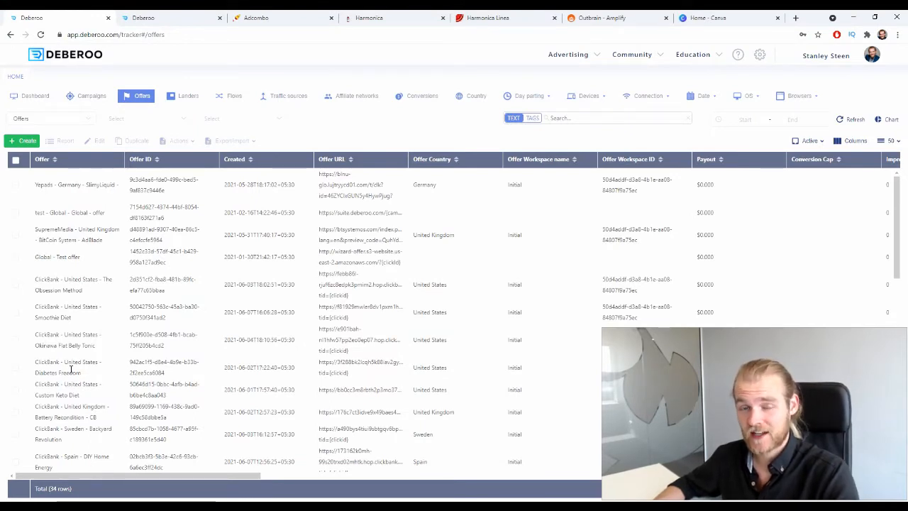
{"action": "left_click", "coordinate": [23, 141]}
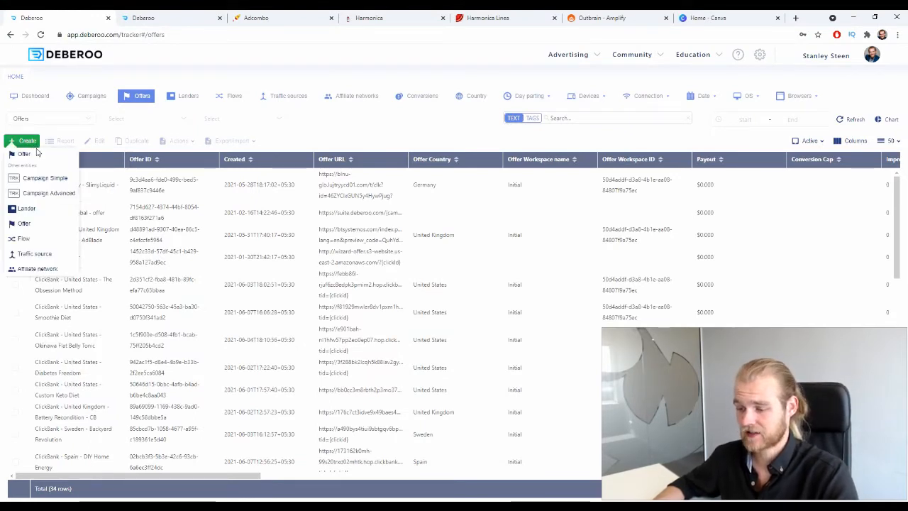
{"action": "left_click", "coordinate": [21, 210]}
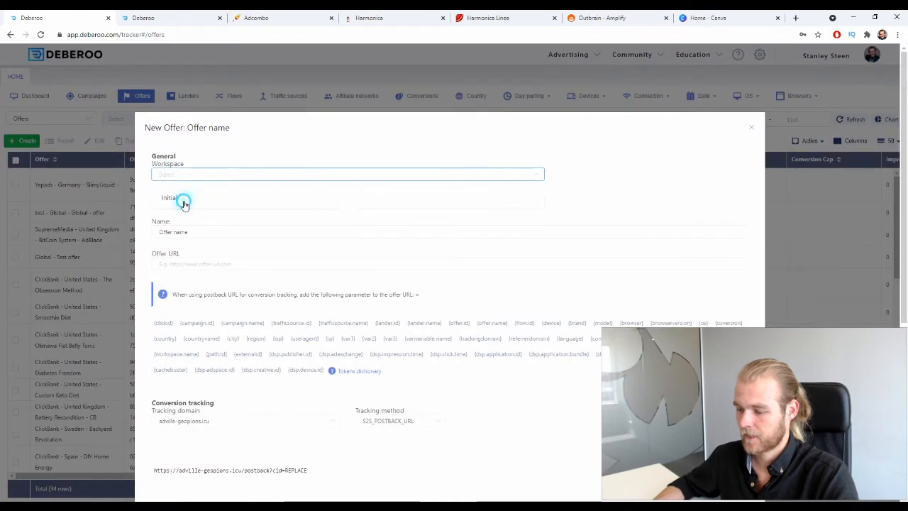
{"action": "left_click", "coordinate": [197, 196]}
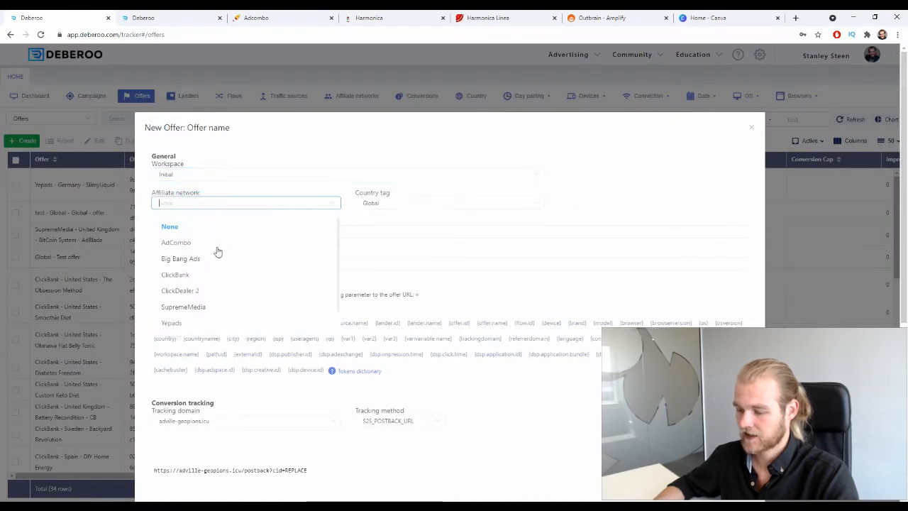
{"action": "left_click", "coordinate": [177, 243]}
{"action": "left_click", "coordinate": [399, 202]}
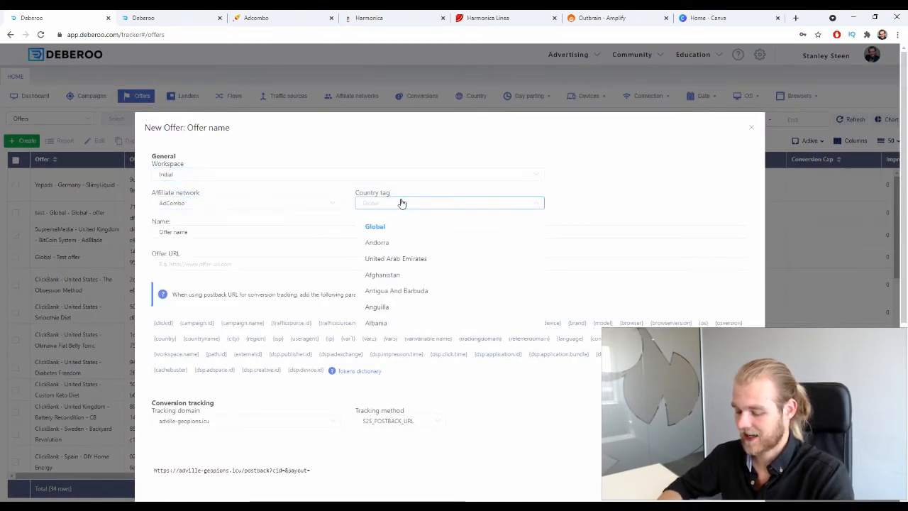
{"action": "type", "text": "germ"}
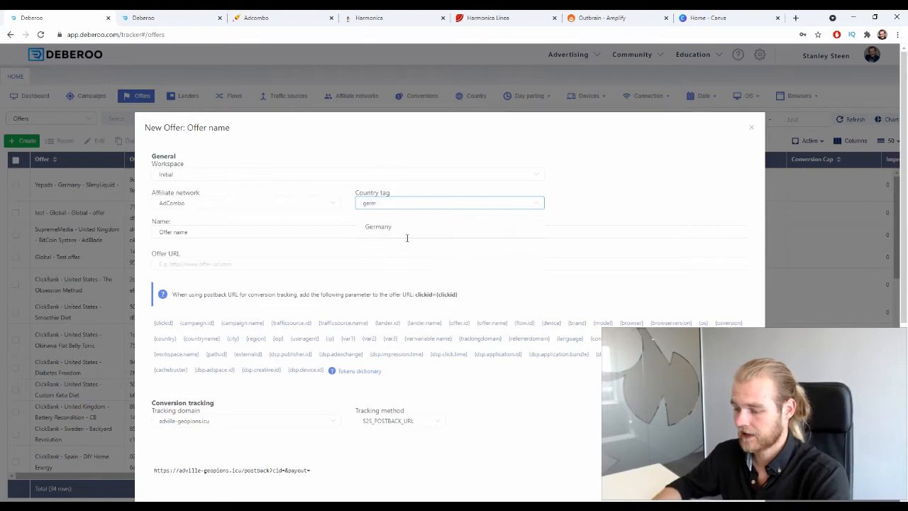
{"action": "left_click", "coordinate": [405, 225]}
Step: Check the Harmonica offer's target countries and tracking URL on its AdCombo details page
{"action": "left_click", "coordinate": [308, 14]}
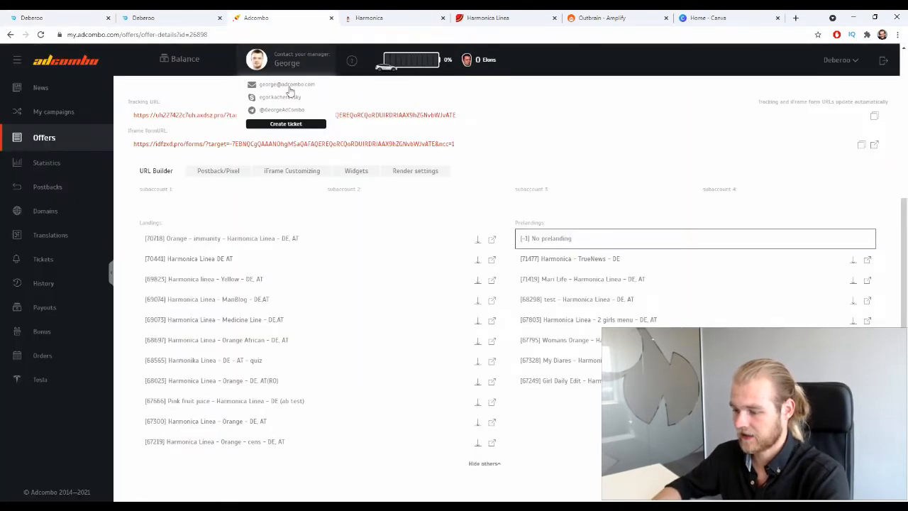
{"action": "scroll", "coordinate": [327, 186], "scroll_direction": "up", "scroll_amount": 5}
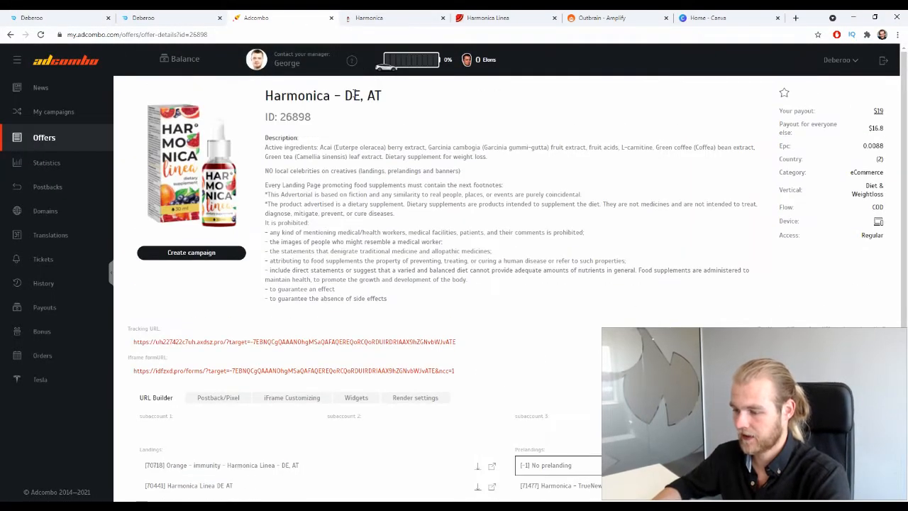
{"action": "left_click_drag", "start_coordinate": [344, 96], "coordinate": [387, 94]}
{"action": "left_click", "coordinate": [439, 157]}
{"action": "scroll", "coordinate": [436, 153], "scroll_direction": "down", "scroll_amount": 3}
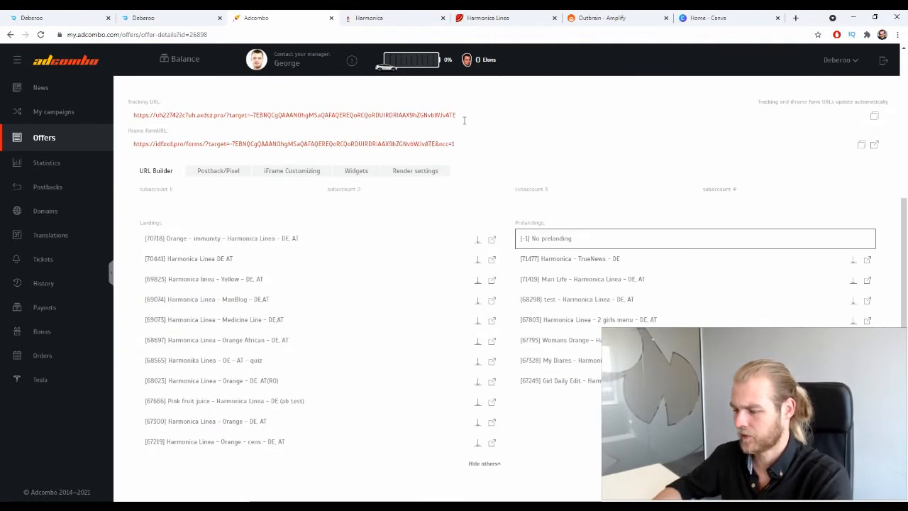
{"action": "scroll", "coordinate": [433, 148], "scroll_direction": "up", "scroll_amount": 3}
{"action": "scroll", "coordinate": [429, 155], "scroll_direction": "down", "scroll_amount": 3}
Step: Switch back to Deberoo and name the new offer Harmonice Offer Page 1
{"action": "left_click", "coordinate": [193, 14]}
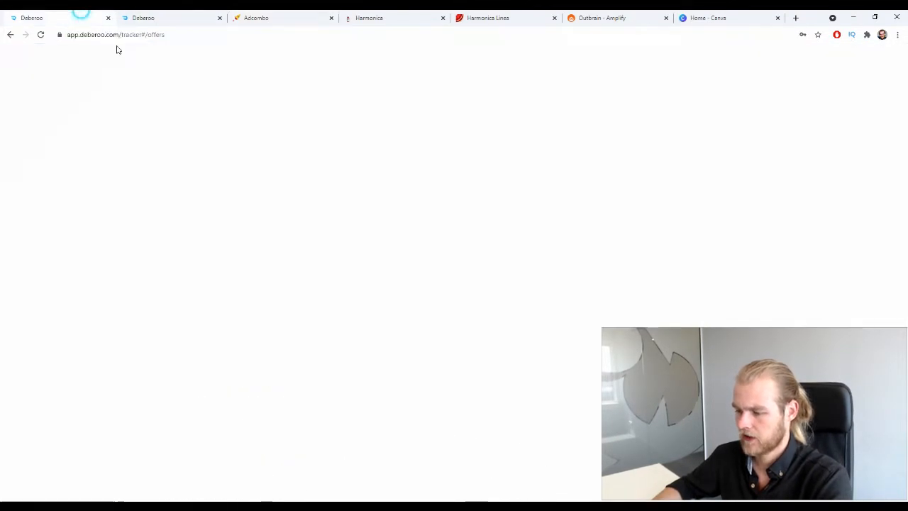
{"action": "left_click", "coordinate": [695, 181]}
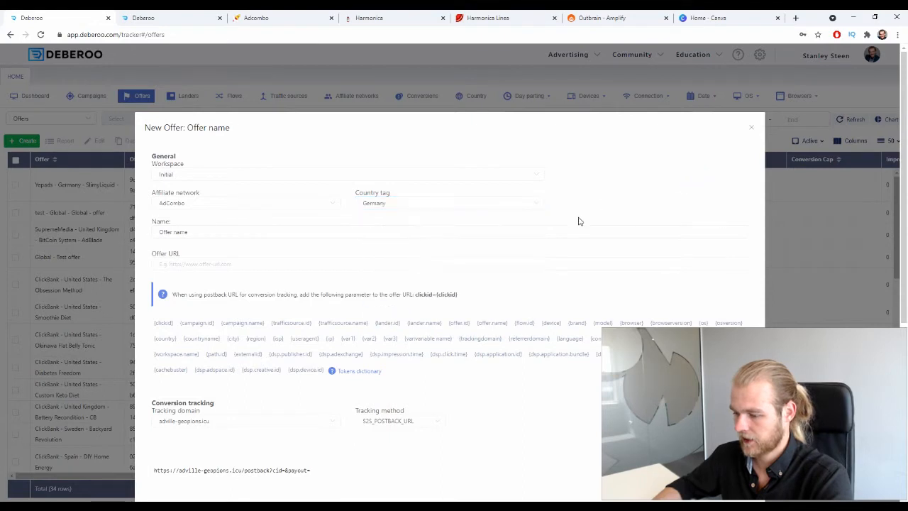
{"action": "left_click_drag", "start_coordinate": [199, 231], "coordinate": [153, 232]}
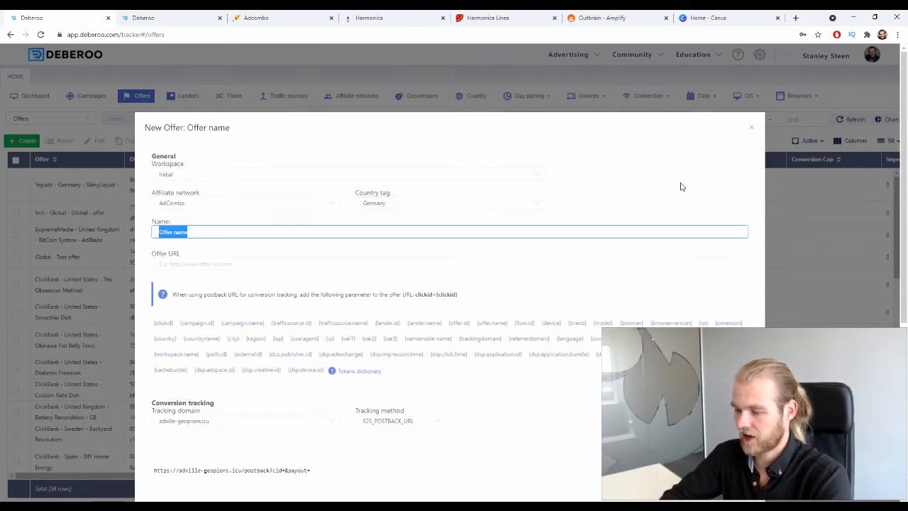
{"action": "type", "text": "Harmonice O"}
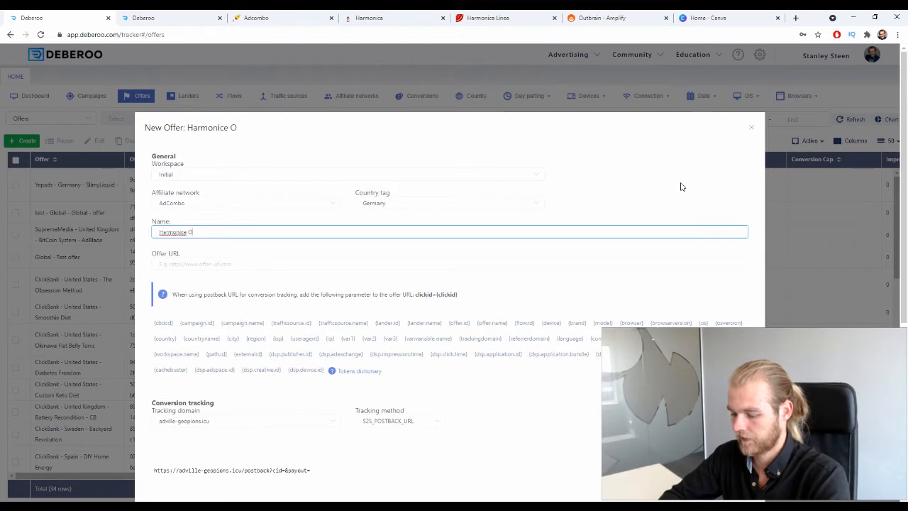
{"action": "type", "text": "ffer Page 1"}
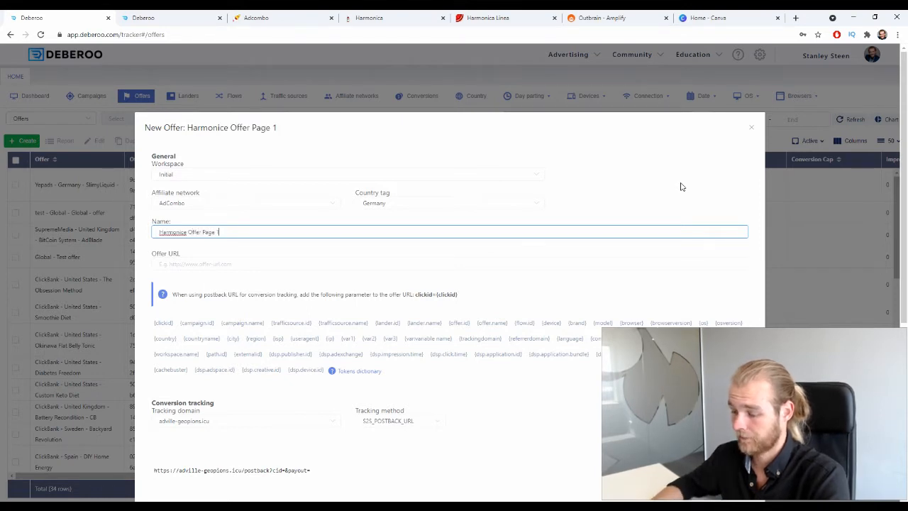
Step: Switch to AdCombo, choose the Orange - immunity - Harmonica Linea landing (70718) with no prelanding, and copy its tracking URL
{"action": "left_click", "coordinate": [207, 264]}
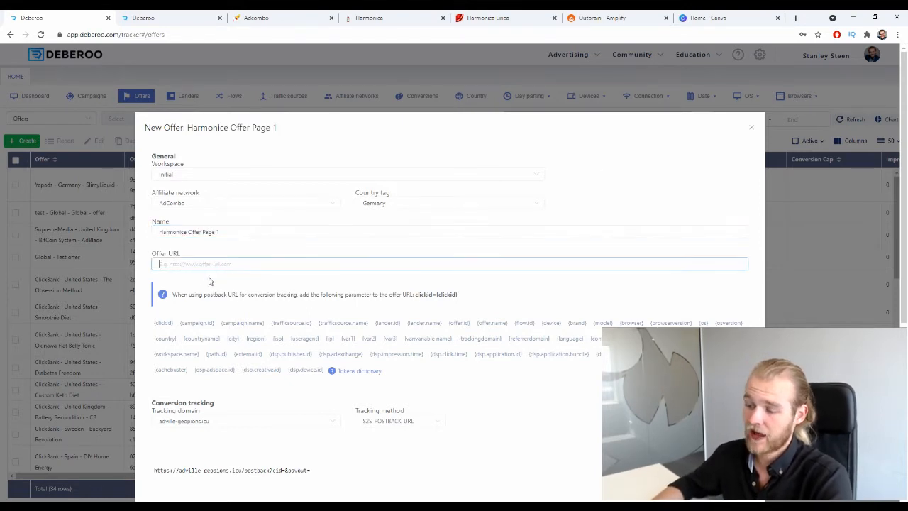
{"action": "left_click", "coordinate": [284, 18]}
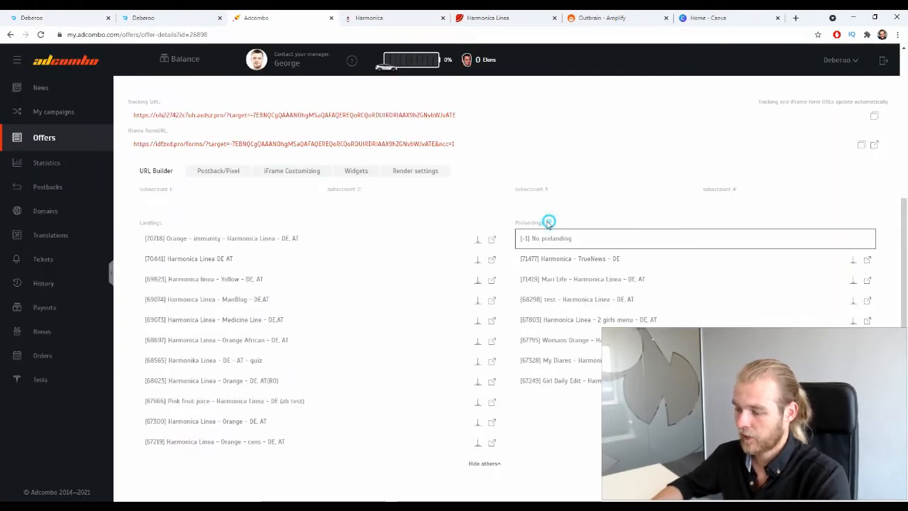
{"action": "mouse_move", "coordinate": [549, 223]}
{"action": "left_mouse_down"}
{"action": "mouse_move", "coordinate": [515, 223]}
{"action": "mouse_move", "coordinate": [546, 222]}
{"action": "left_mouse_up"}
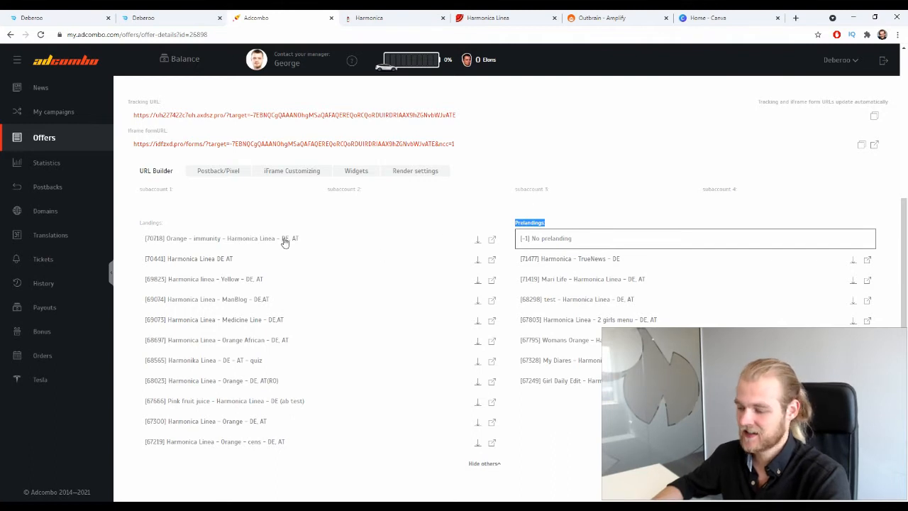
{"action": "left_click", "coordinate": [617, 239]}
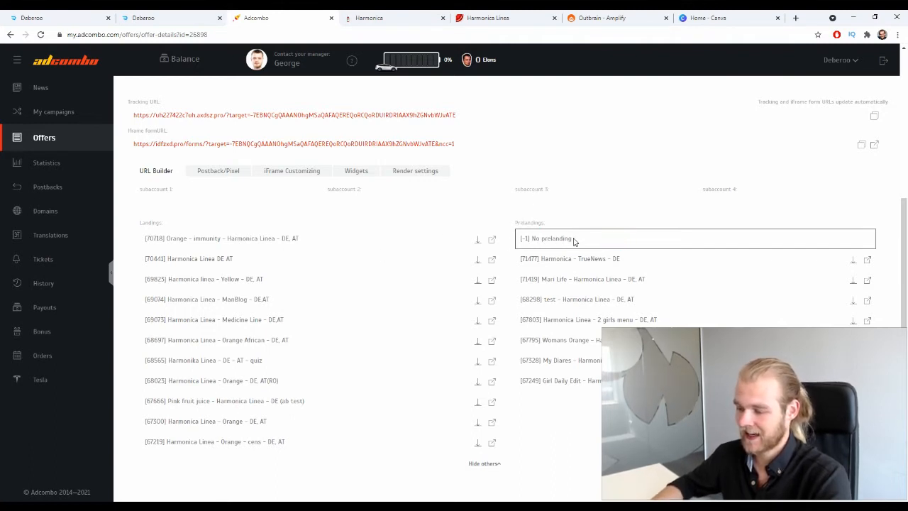
{"action": "left_click", "coordinate": [214, 241]}
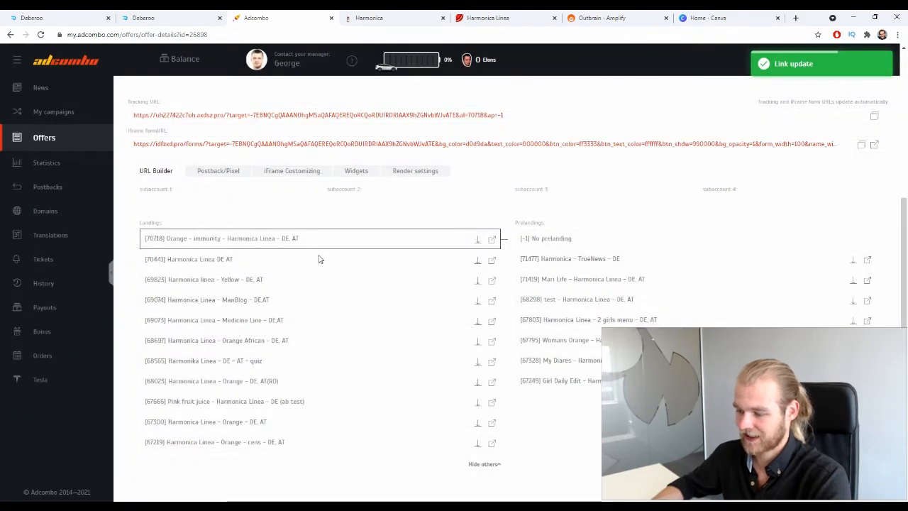
{"action": "left_click", "coordinate": [212, 260]}
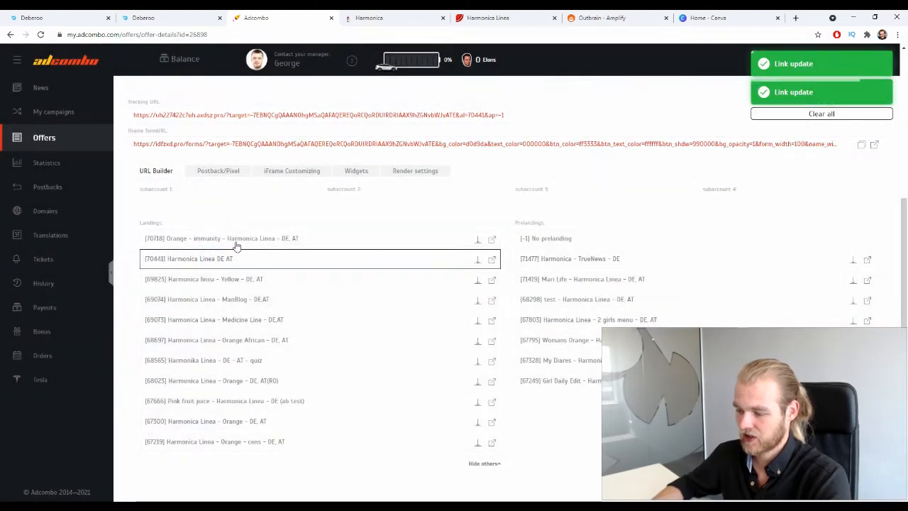
{"action": "left_click", "coordinate": [237, 245]}
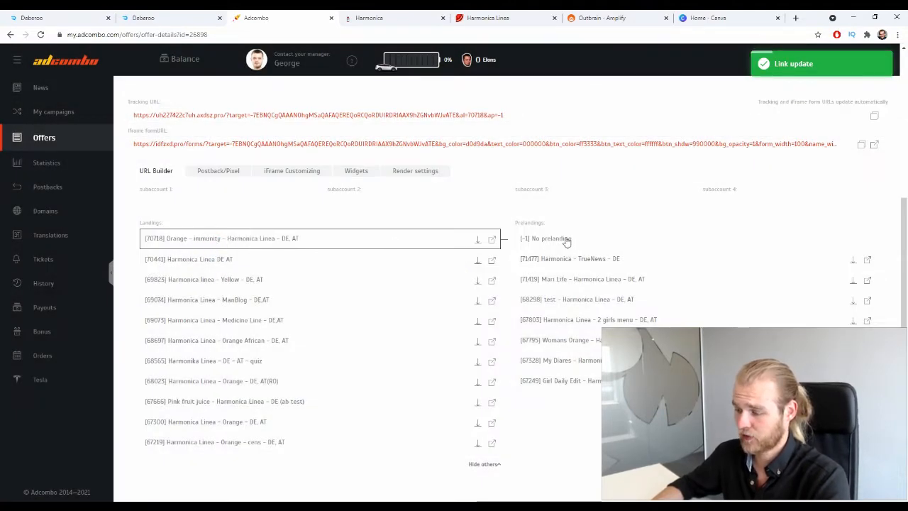
{"action": "left_click", "coordinate": [501, 115]}
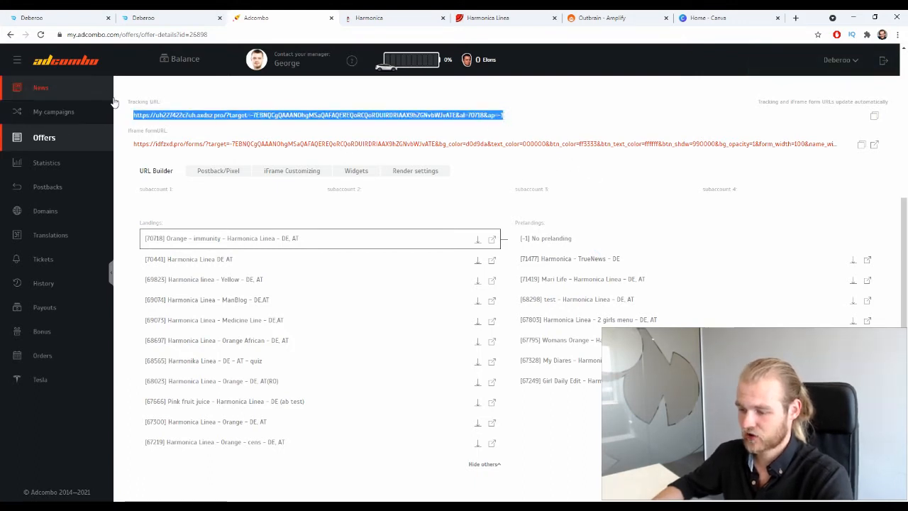
Step: Back in Deberoo, paste the tracking URL as the offer URL, append ?clickid={clickid} and save the offer
{"action": "left_click", "coordinate": [105, 17]}
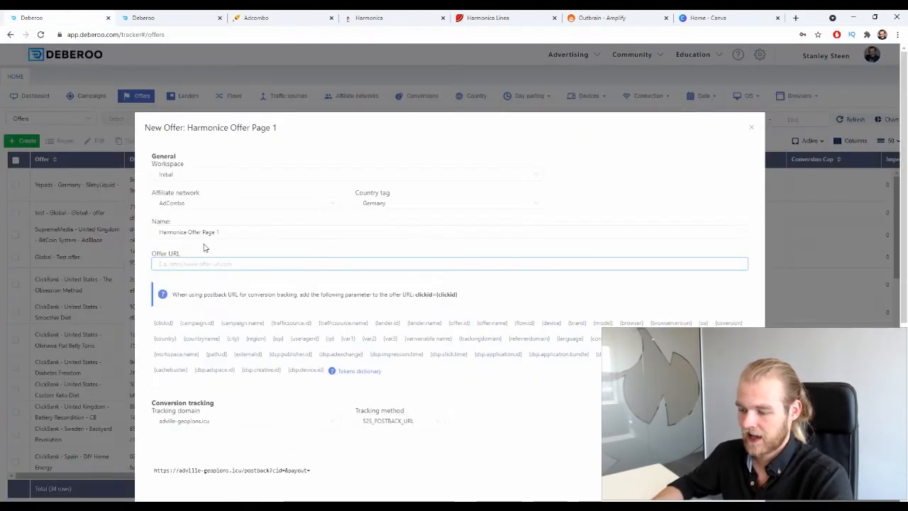
{"action": "type", "text": "https://uh227422c7uh.axdsz.pro/?target=-7EBNQCgQAAANOhgMSaQAFAQEREQoRCQoRDUIRDRIAAX9hZGNvbWJvATE&al=70718&ap=-1"}
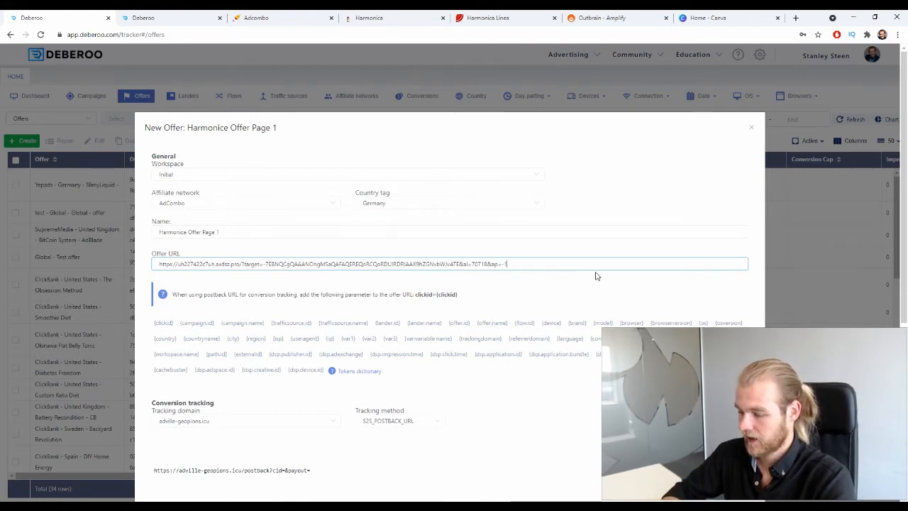
{"action": "left_click_drag", "start_coordinate": [473, 295], "coordinate": [429, 304]}
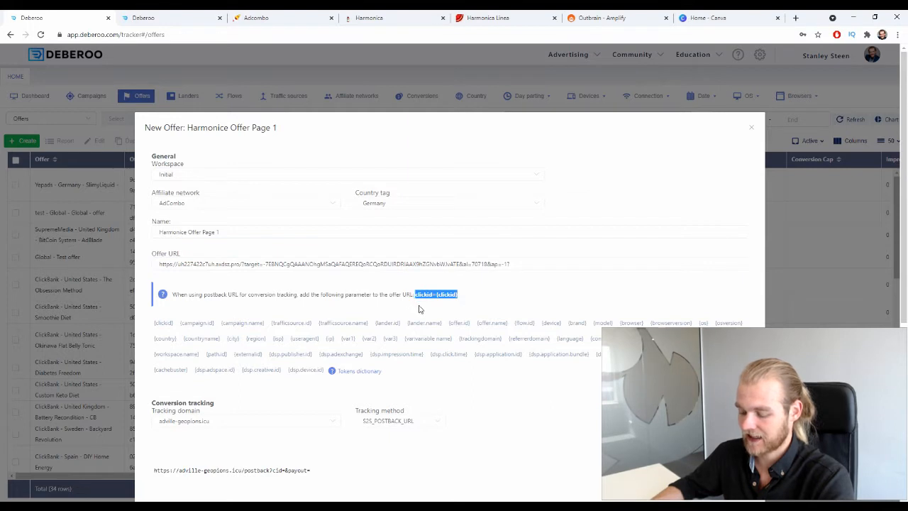
{"action": "left_click", "coordinate": [522, 259]}
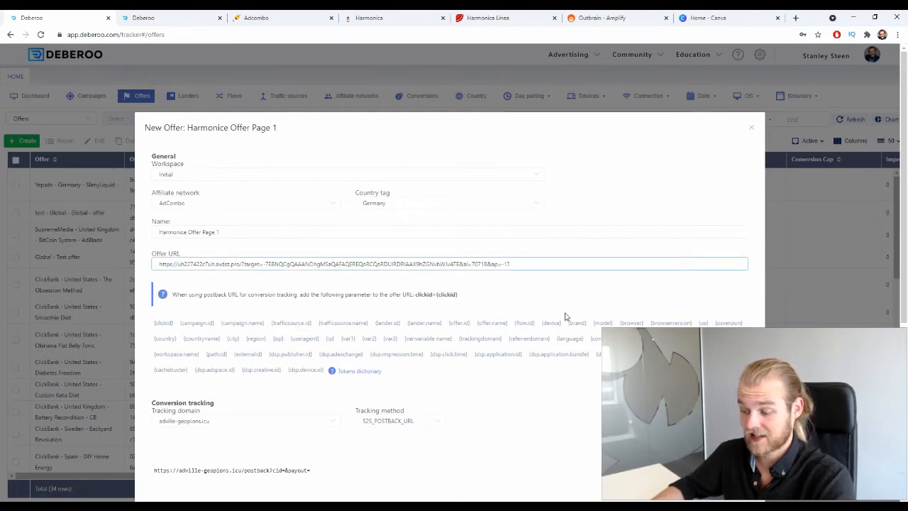
{"action": "type", "text": "clickid={clickid}"}
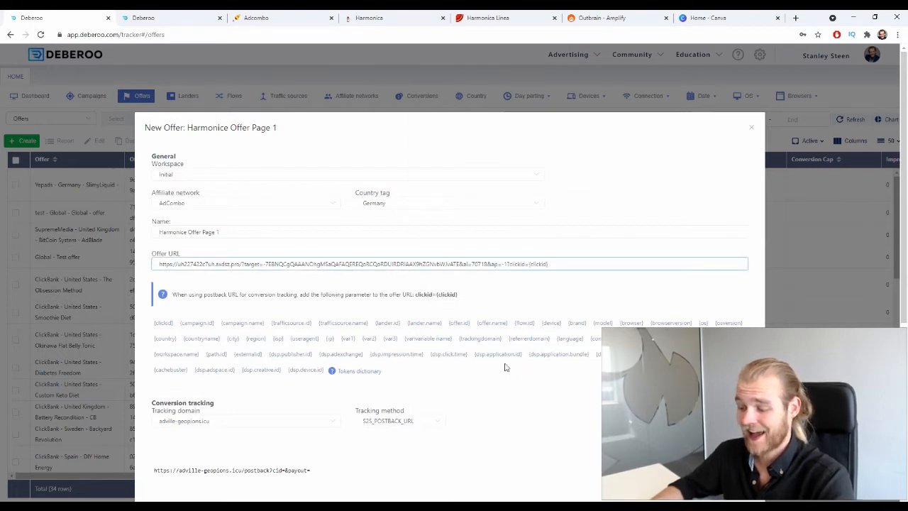
{"action": "scroll", "coordinate": [436, 263], "scroll_direction": "down", "scroll_amount": 5}
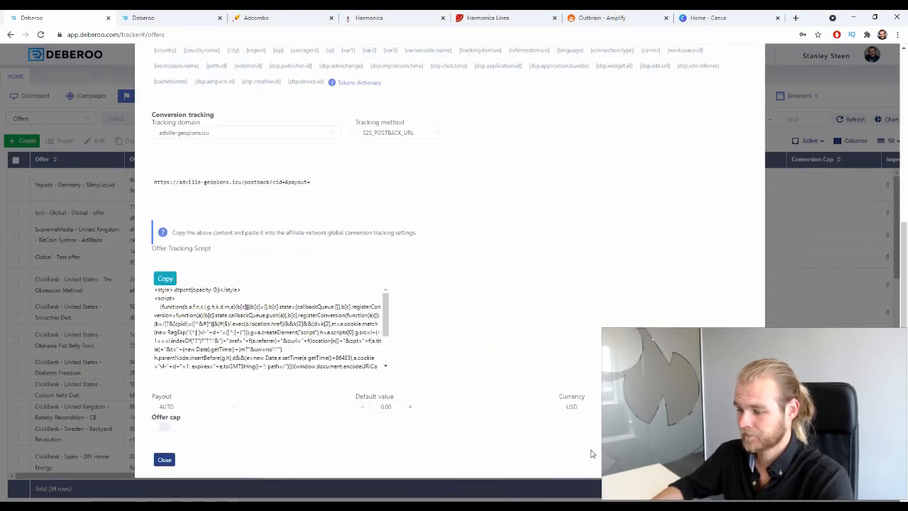
{"action": "key", "text": "Escape"}
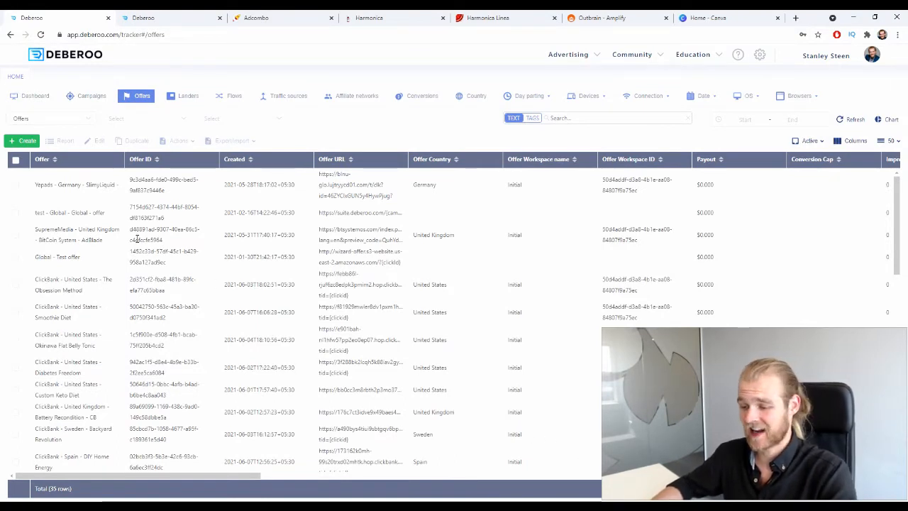
Step: Start another offer with the same AdCombo and Germany settings and name it Harmonica Offer Page 2
{"action": "left_click", "coordinate": [21, 140]}
{"action": "left_click", "coordinate": [108, 186]}
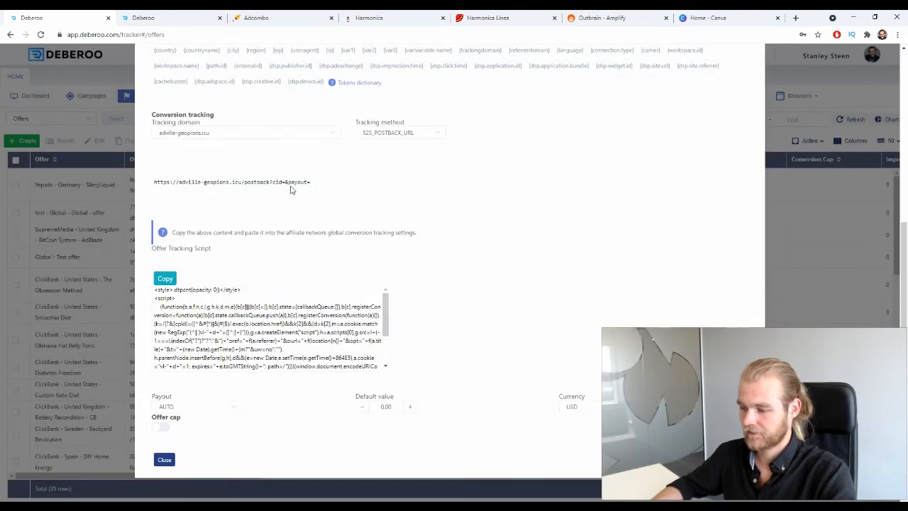
{"action": "scroll", "coordinate": [397, 197], "scroll_direction": "up", "scroll_amount": 4}
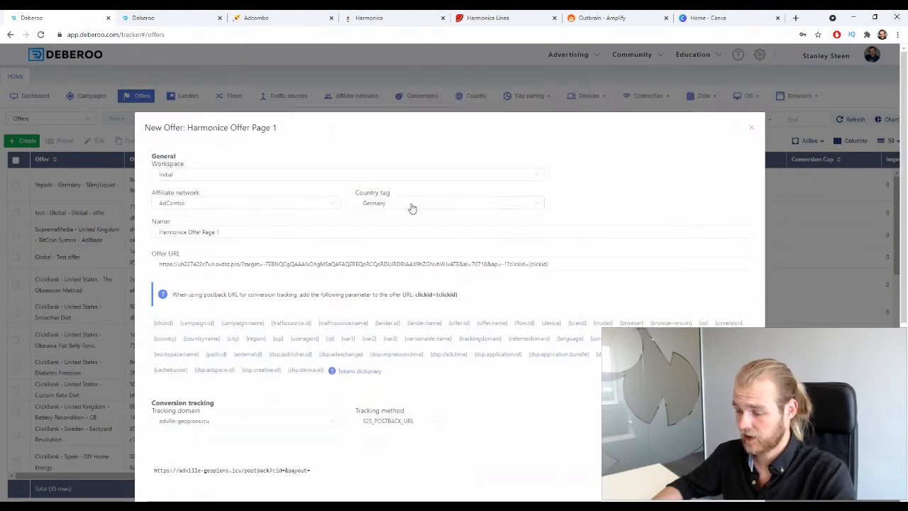
{"action": "left_click", "coordinate": [184, 229]}
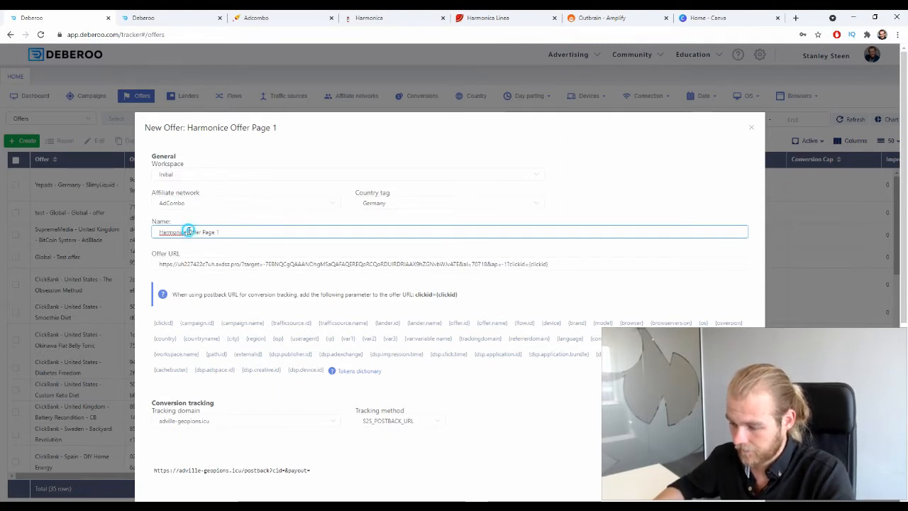
{"action": "key", "text": "BackSpace"}
{"action": "type", "text": "a"}
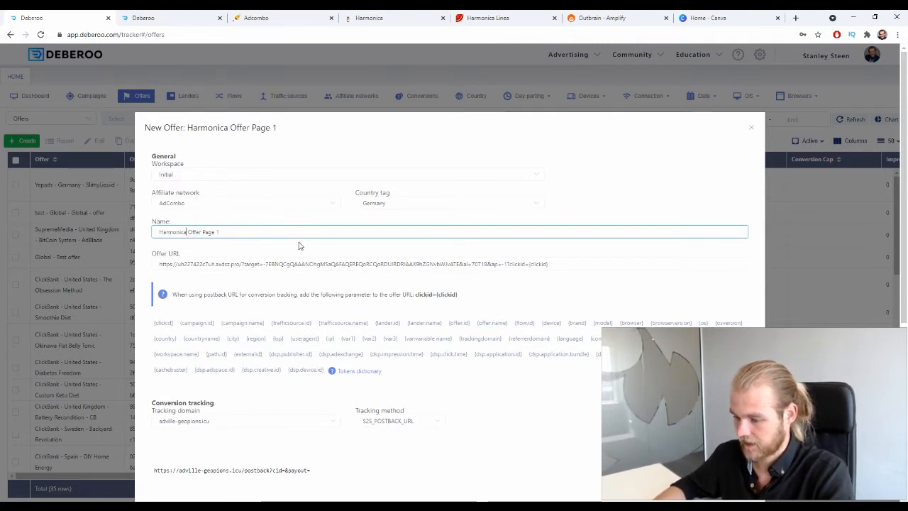
{"action": "key", "text": "BackSpace"}
{"action": "type", "text": "2"}
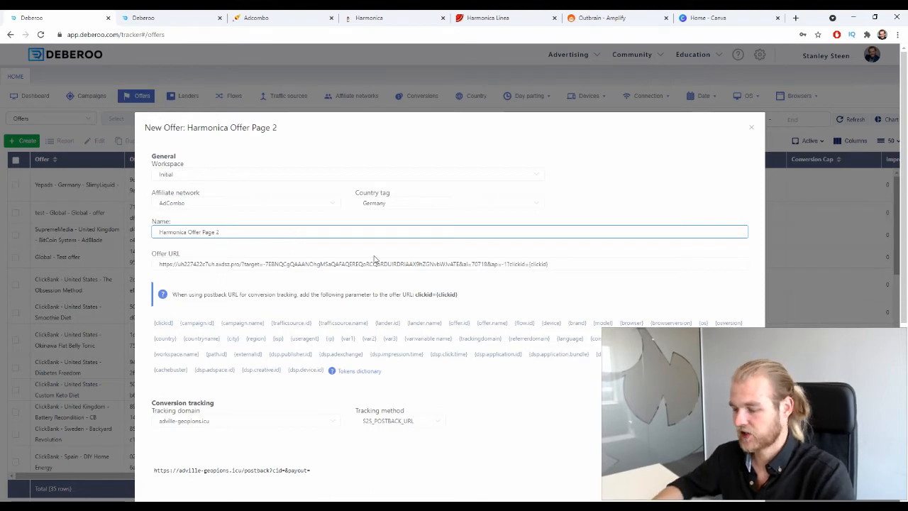
Step: Switch to AdCombo, choose the Harmonica linea - Yellow landing (69823) and copy its tracking URL to replace the second offer's URL
{"action": "left_click", "coordinate": [588, 260]}
{"action": "key", "text": "ctrl+a"}
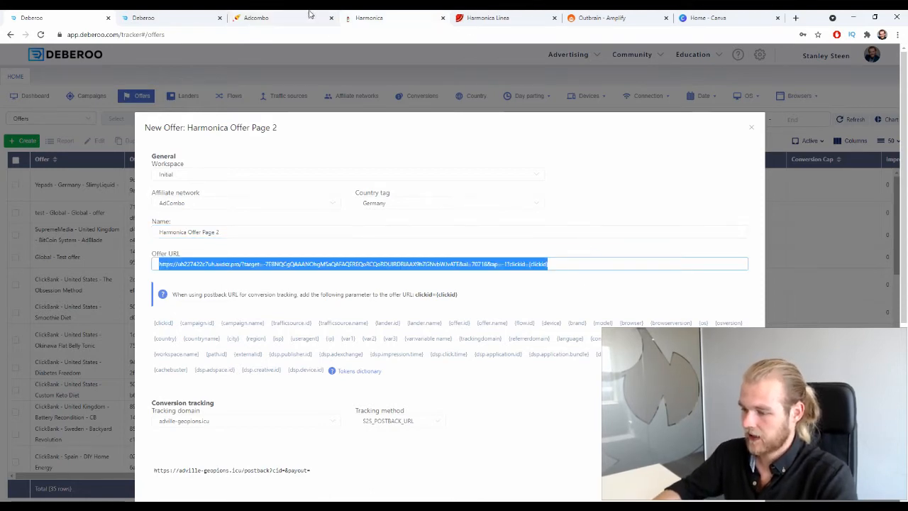
{"action": "left_click", "coordinate": [284, 18]}
{"action": "scroll", "coordinate": [347, 243], "scroll_direction": "up", "scroll_amount": 1}
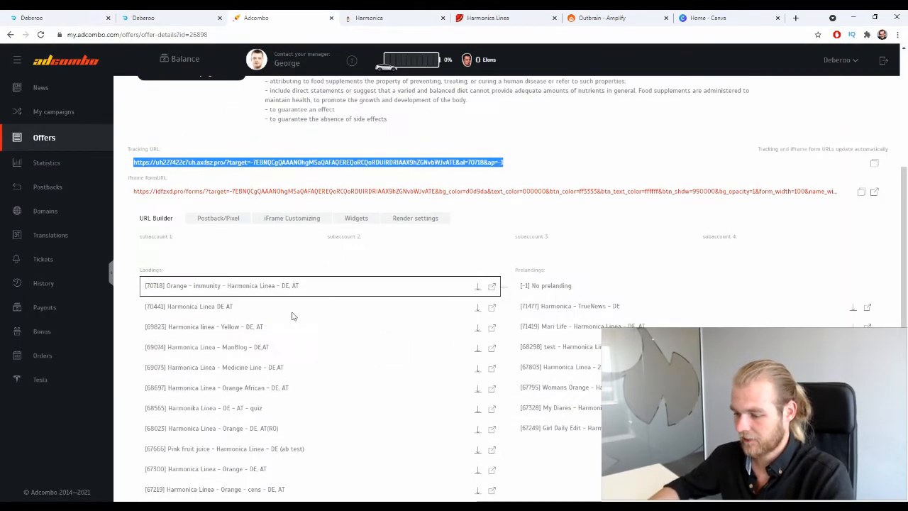
{"action": "left_click", "coordinate": [192, 338]}
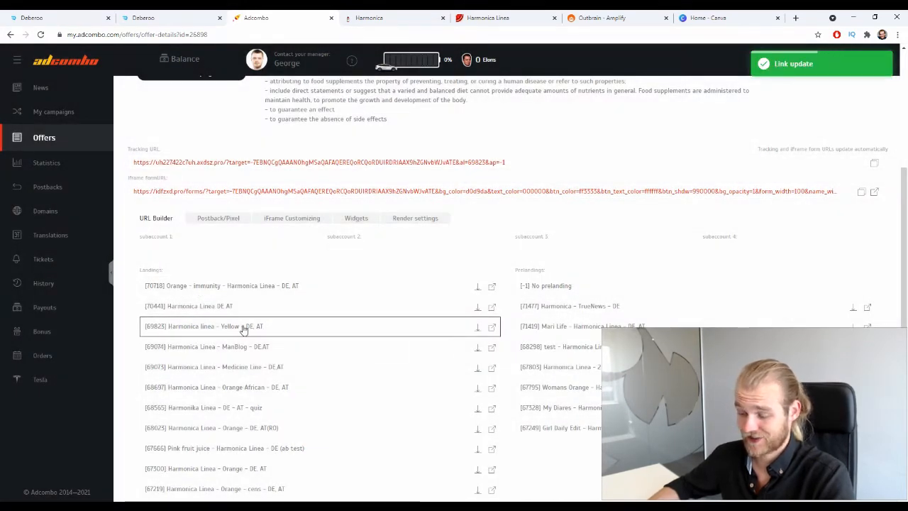
{"action": "left_click", "coordinate": [526, 161]}
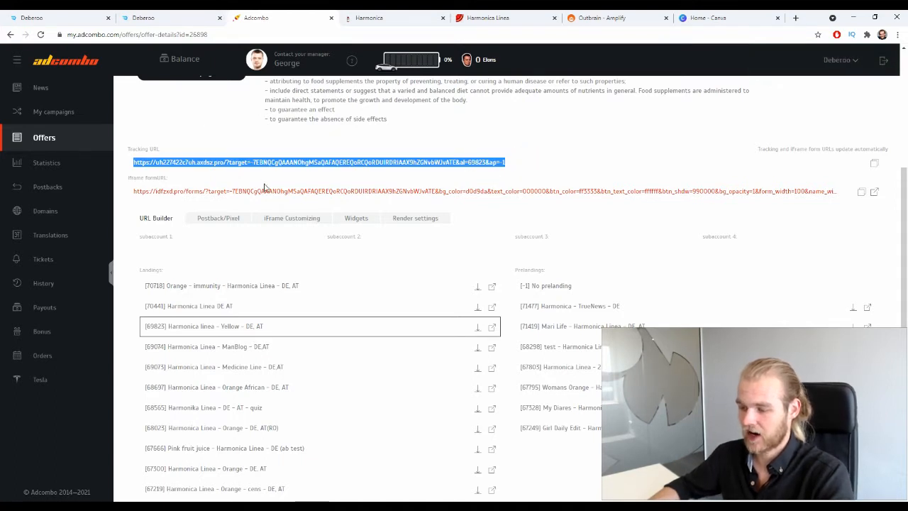
Step: Back in Deberoo, replace the second offer's URL with the copied tracking URL and append ?clickid={clickid}
{"action": "key", "text": "ctrl+1"}
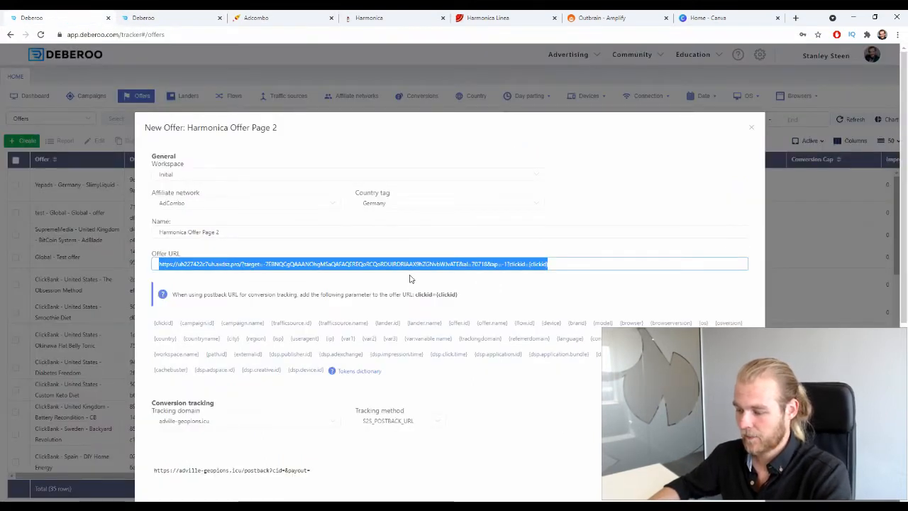
{"action": "key", "text": "ctrl+v"}
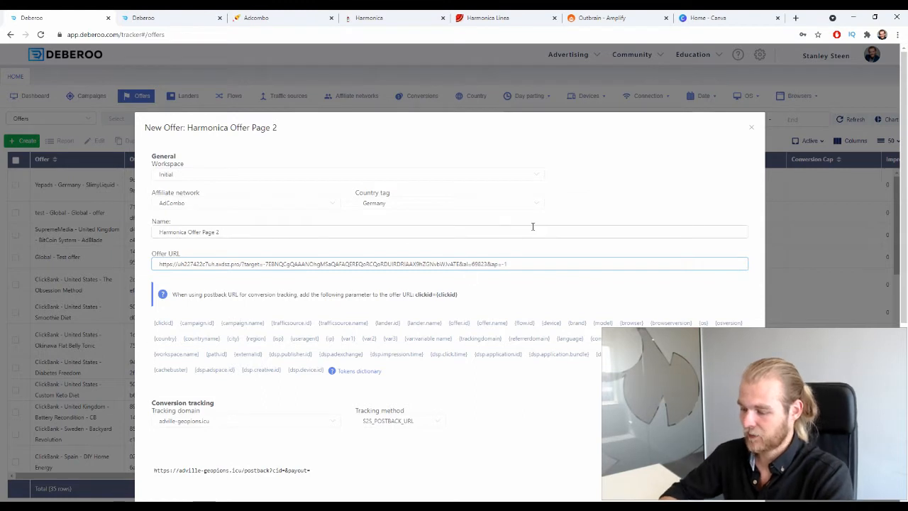
{"action": "type", "text": "&"}
{"action": "left_click_drag", "start_coordinate": [460, 294], "coordinate": [417, 302]}
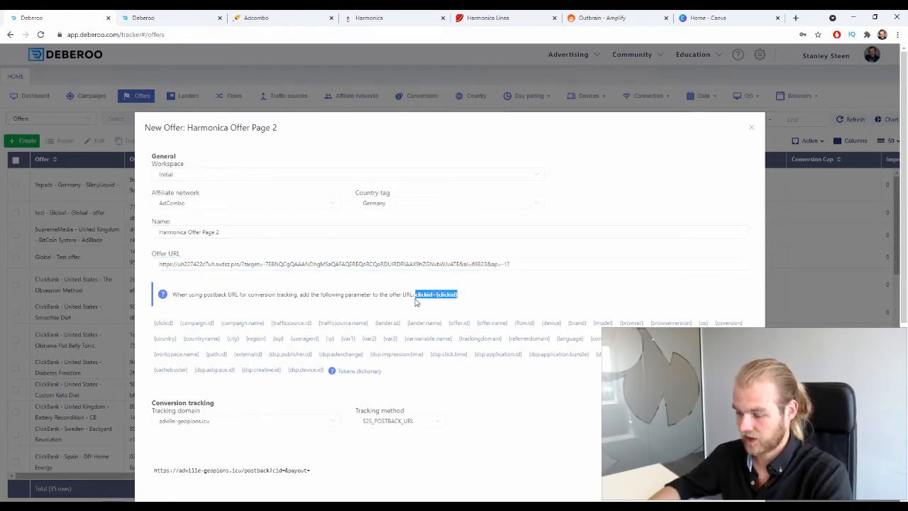
{"action": "left_click", "coordinate": [542, 260]}
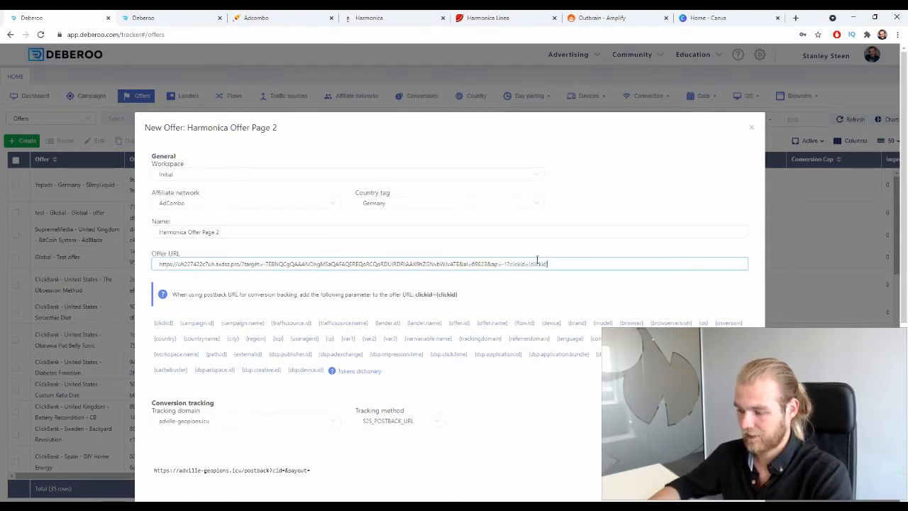
{"action": "left_click", "coordinate": [502, 293]}
{"action": "scroll", "coordinate": [498, 288], "scroll_direction": "down", "scroll_amount": 1}
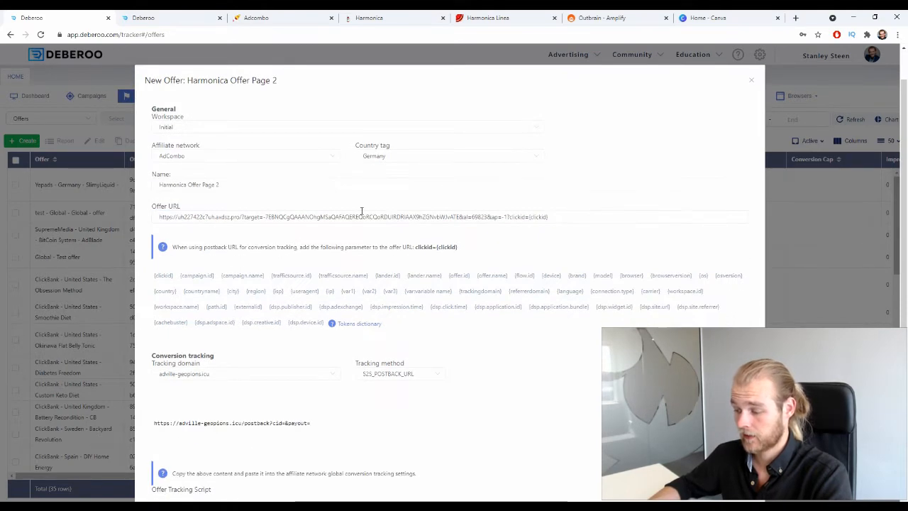
{"action": "scroll", "coordinate": [564, 142], "scroll_direction": "down", "scroll_amount": 5}
{"action": "scroll", "coordinate": [494, 164], "scroll_direction": "up", "scroll_amount": 5}
{"action": "scroll", "coordinate": [494, 200], "scroll_direction": "down", "scroll_amount": 5}
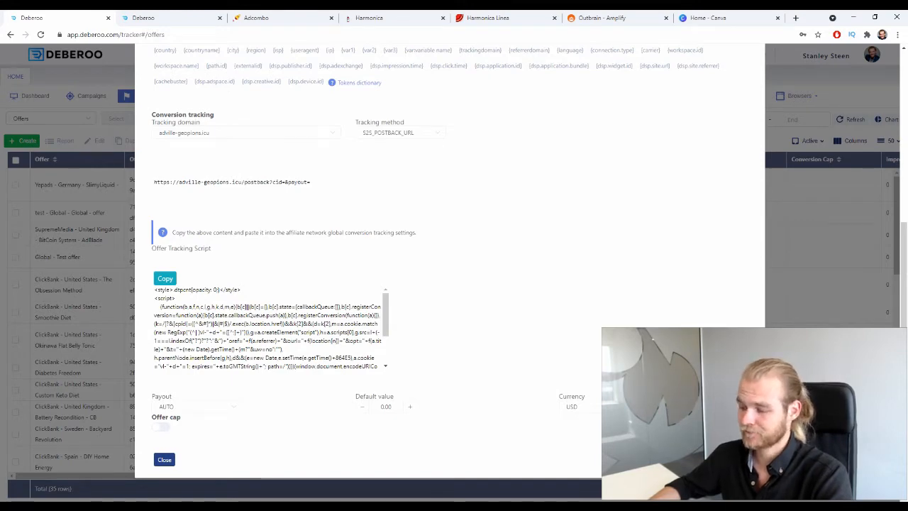
Step: Save the second Harmonica offer and switch to the Harmonica Linea offer details in AdCombo
{"action": "left_click", "coordinate": [736, 460]}
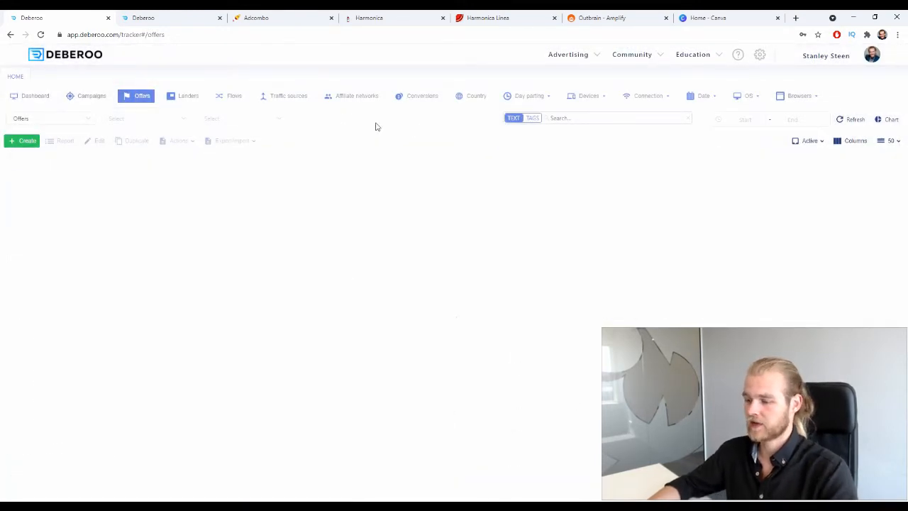
{"action": "left_click", "coordinate": [299, 15]}
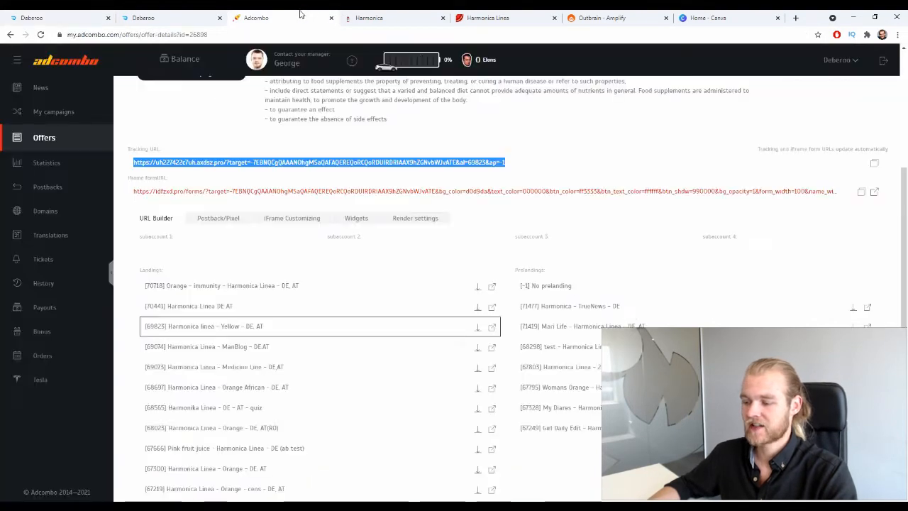
{"action": "left_click", "coordinate": [743, 116]}
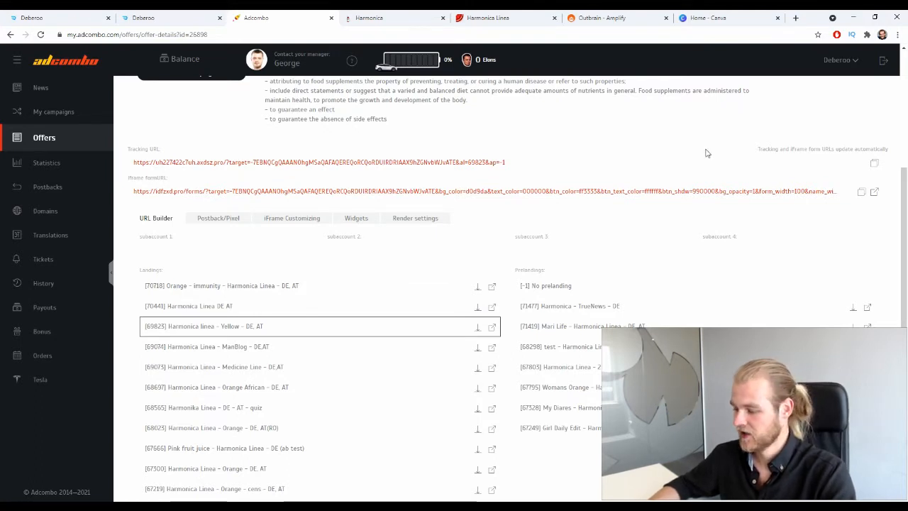
Step: Preview the Harmonica - TrueNews - DE prelanding (71477), read through its article and return to the AdCombo offer
{"action": "left_click", "coordinate": [866, 307]}
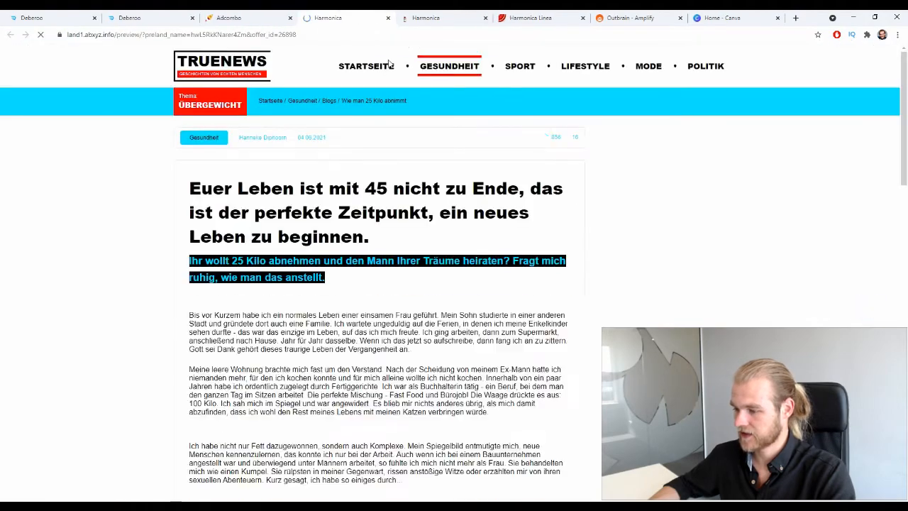
{"action": "scroll", "coordinate": [307, 123], "scroll_direction": "down", "scroll_amount": 15}
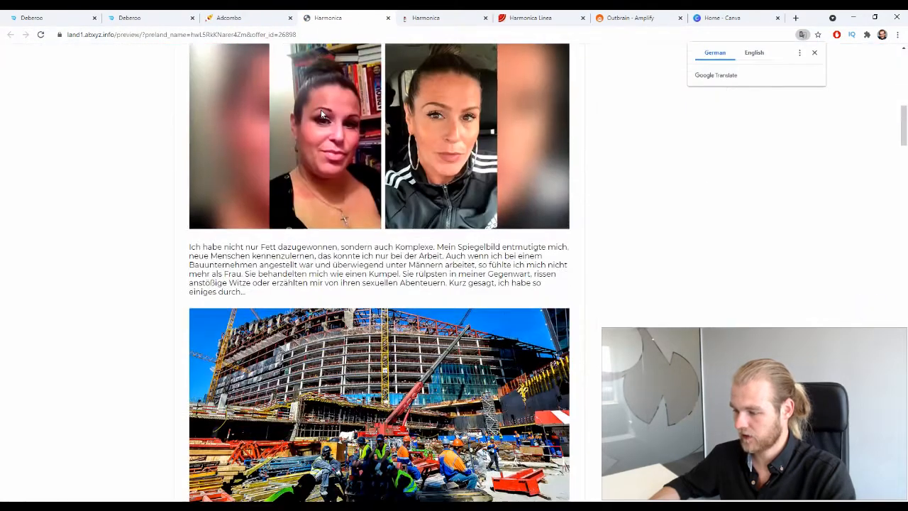
{"action": "scroll", "coordinate": [334, 83], "scroll_direction": "down", "scroll_amount": 5}
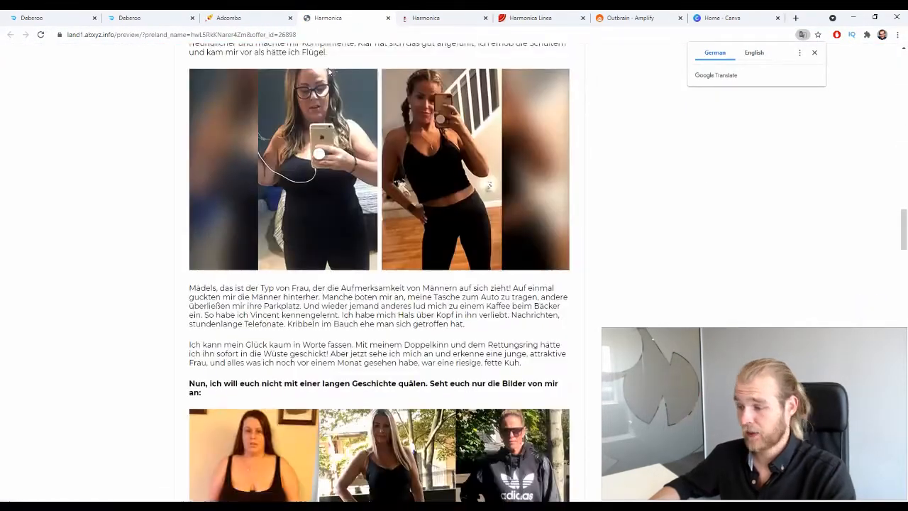
{"action": "key", "text": "ctrl+shift+Tab"}
Step: Preview the Mari Life - Harmonica Linea prelanding (71419), read through it and close the preview
{"action": "left_click", "coordinate": [866, 325]}
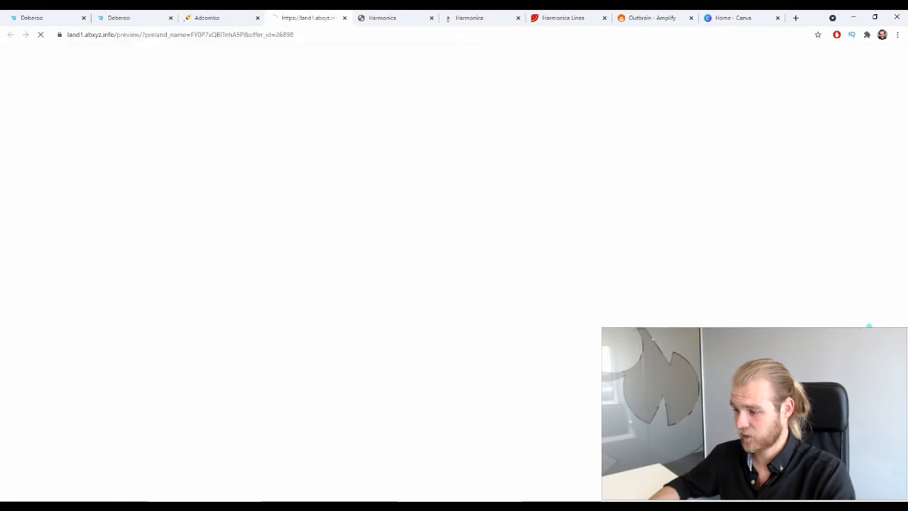
{"action": "scroll", "coordinate": [578, 247], "scroll_direction": "down", "scroll_amount": 8}
{"action": "scroll", "coordinate": [578, 246], "scroll_direction": "down", "scroll_amount": 10}
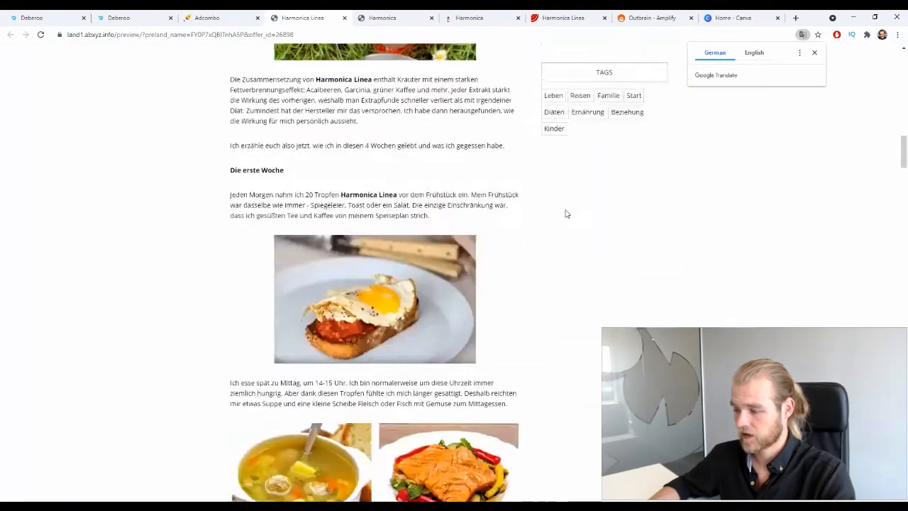
{"action": "left_click", "coordinate": [342, 19]}
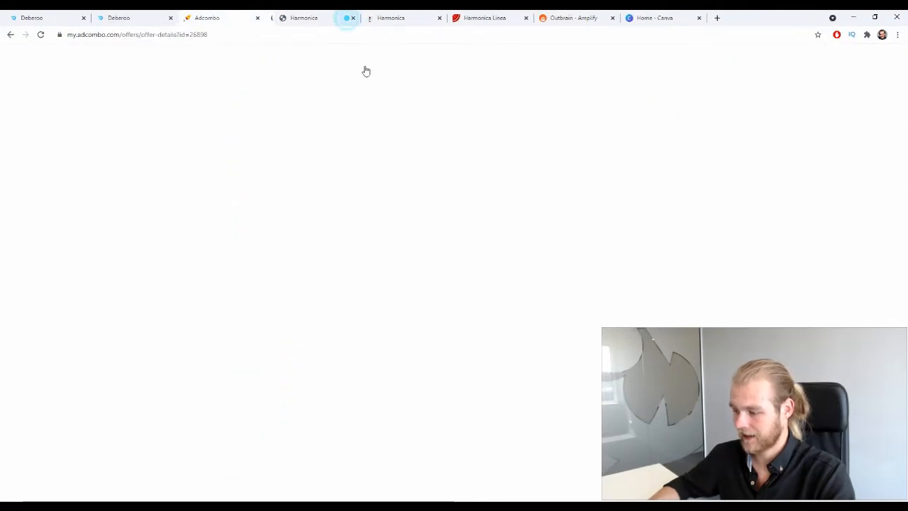
Step: Preview several of the remaining prelandings, including Womans Orange, Girl Daily Edit and My Diares, closing each preview
{"action": "left_click", "coordinate": [492, 326]}
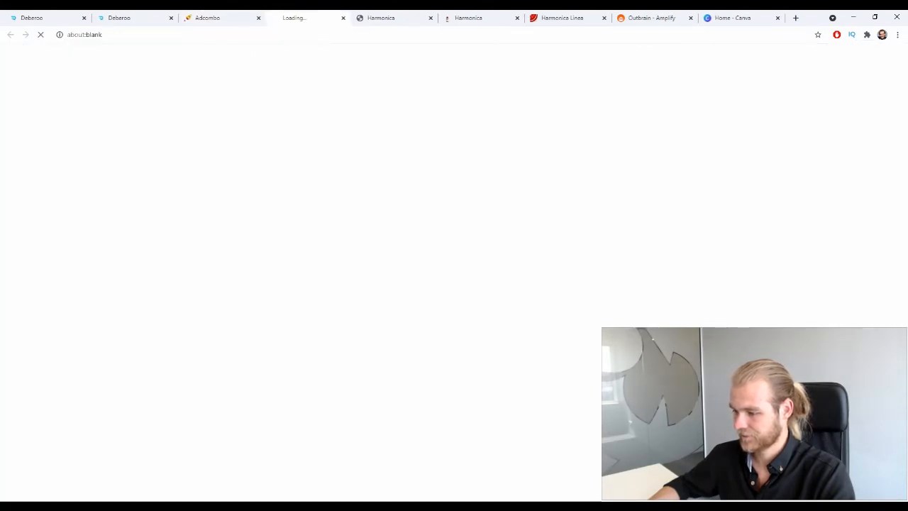
{"action": "left_click", "coordinate": [345, 18]}
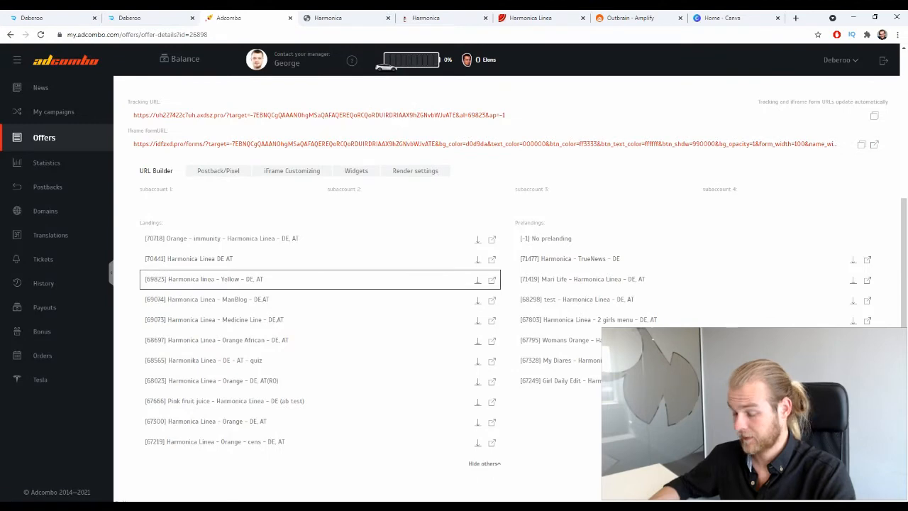
{"action": "left_click", "coordinate": [491, 279]}
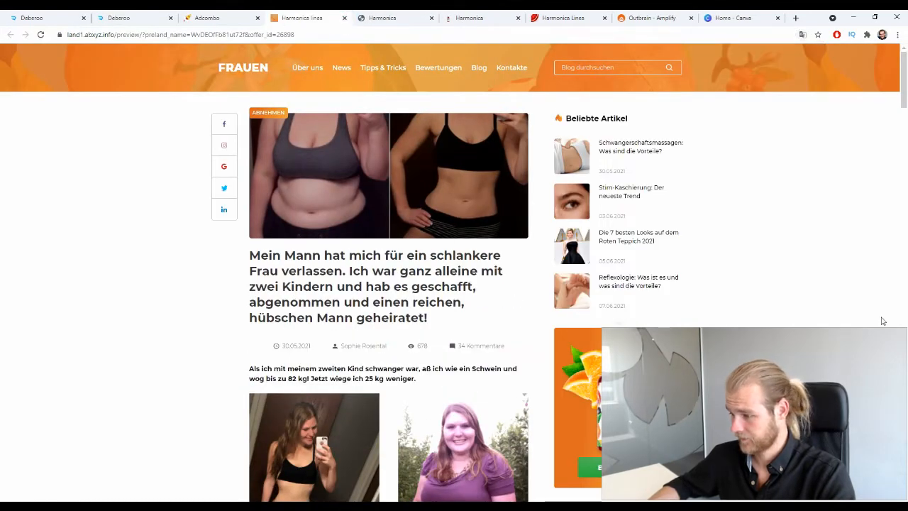
{"action": "key", "text": "ctrl+w"}
{"action": "left_click", "coordinate": [492, 279]}
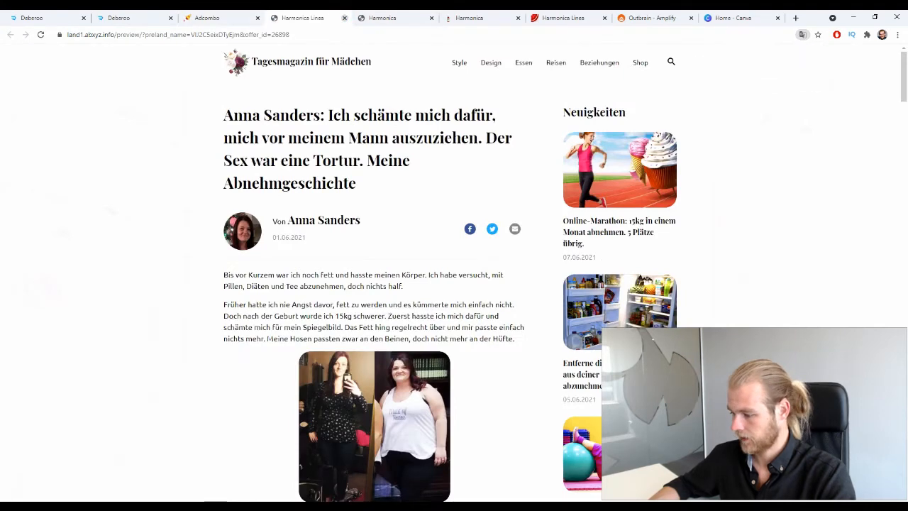
{"action": "left_click", "coordinate": [343, 17]}
{"action": "left_click", "coordinate": [491, 279]}
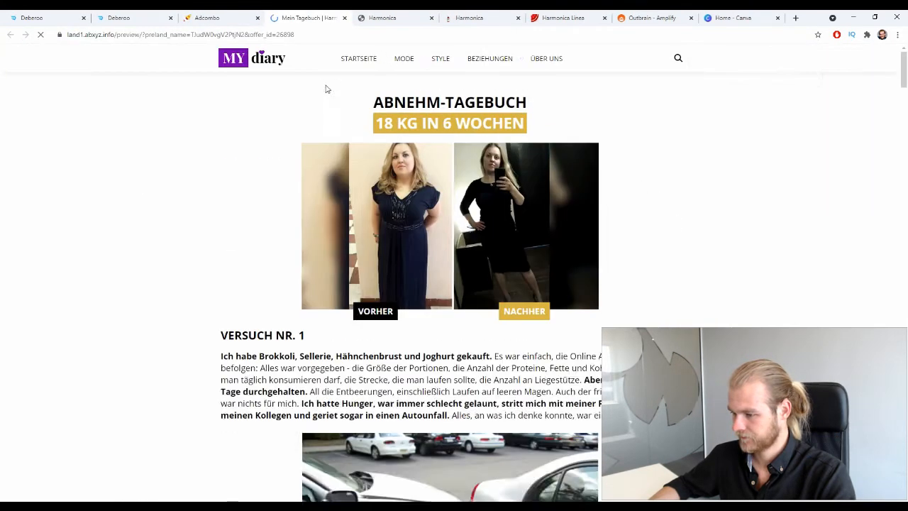
{"action": "left_click", "coordinate": [347, 18]}
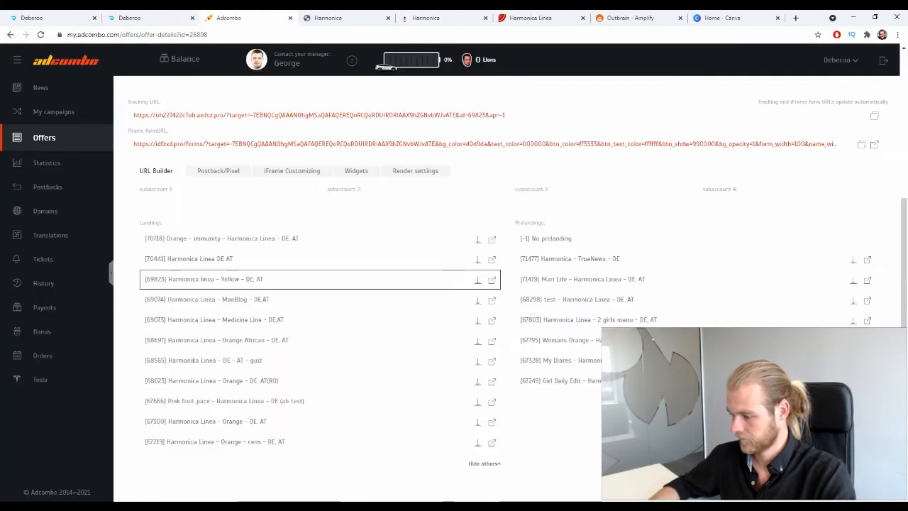
Step: Reopen the Womans Orange prelanding preview and examine its article
{"action": "left_click", "coordinate": [491, 279]}
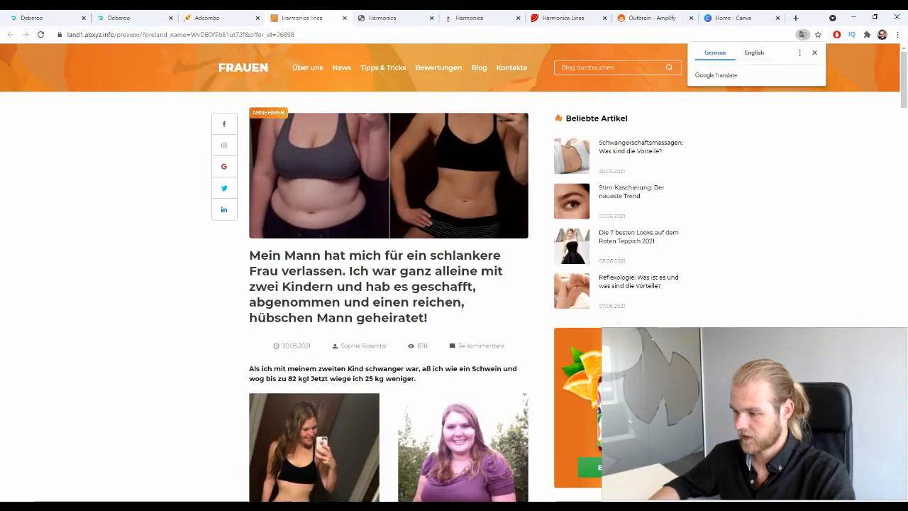
{"action": "scroll", "coordinate": [468, 294], "scroll_direction": "down", "scroll_amount": 4}
{"action": "scroll", "coordinate": [465, 286], "scroll_direction": "up", "scroll_amount": 4}
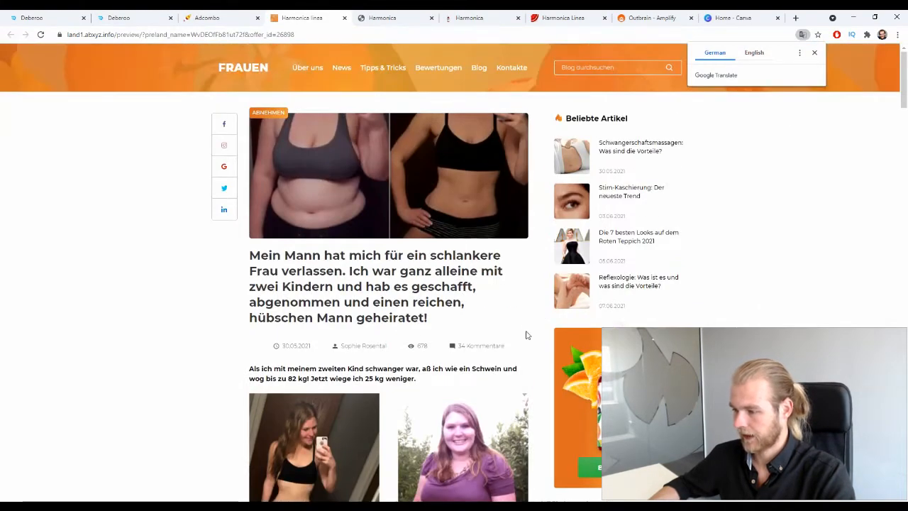
Step: Back on the AdCombo offer, download the Harmonica - TrueNews - DE and Womans Orange - Harmonica Linea prelandings as ZIP files
{"action": "left_click", "coordinate": [384, 16]}
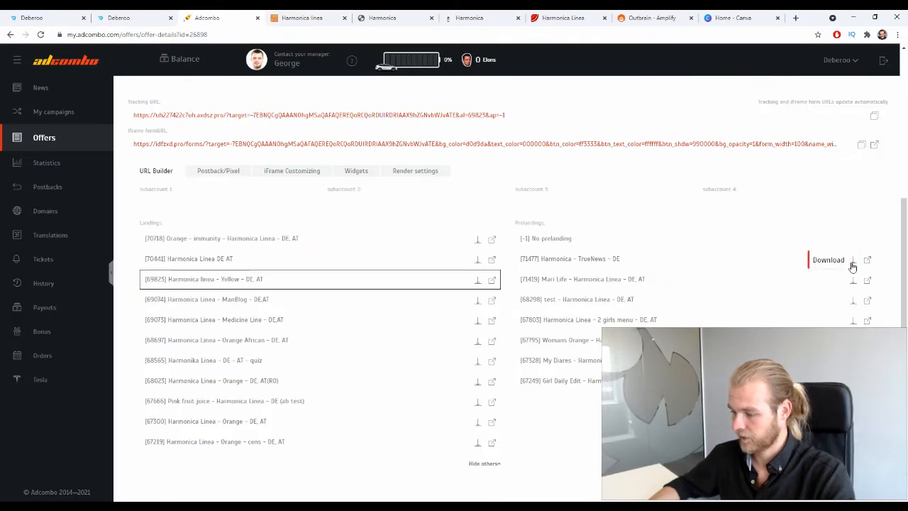
{"action": "left_click", "coordinate": [853, 261]}
{"action": "left_click", "coordinate": [451, 346]}
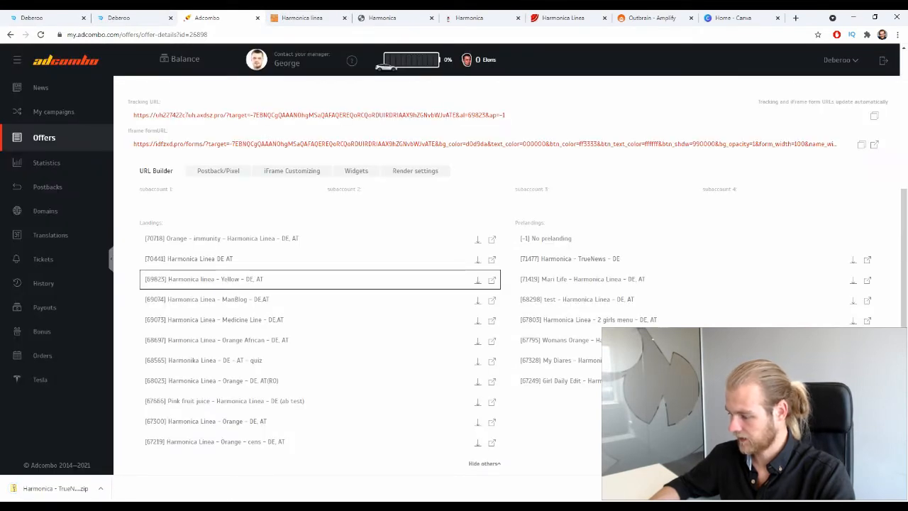
{"action": "left_click", "coordinate": [477, 280]}
{"action": "left_click", "coordinate": [446, 331]}
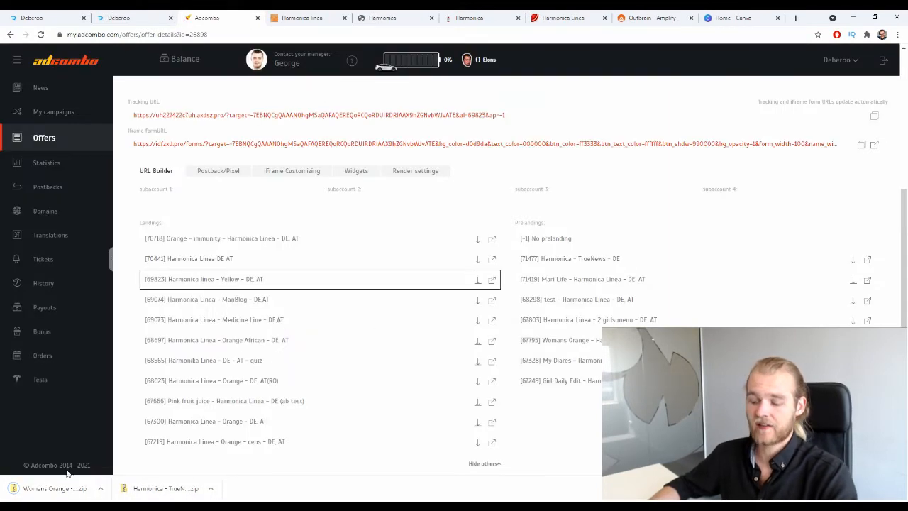
Step: Switch to Deberoo's landing page builder and start a ZIP upload with the downloaded Harmonica - TrueNews - DE.zip
{"action": "left_click", "coordinate": [142, 15]}
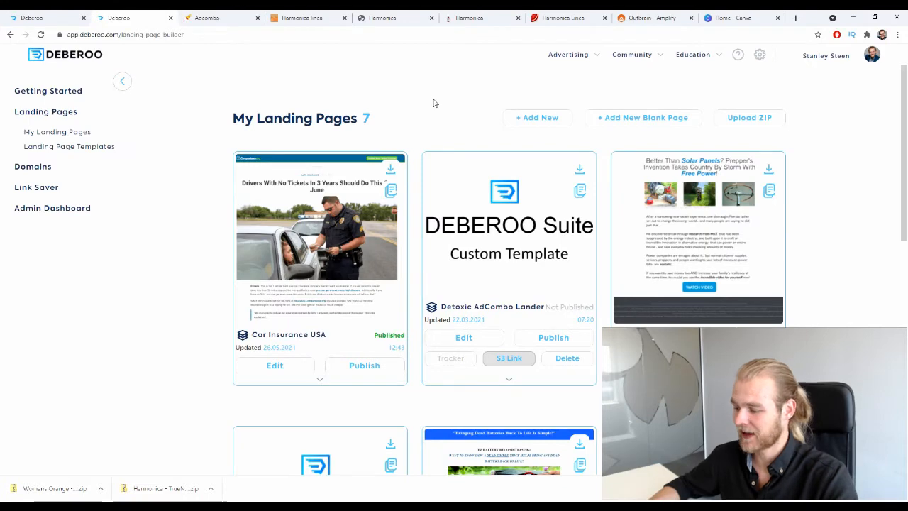
{"action": "left_click", "coordinate": [744, 117]}
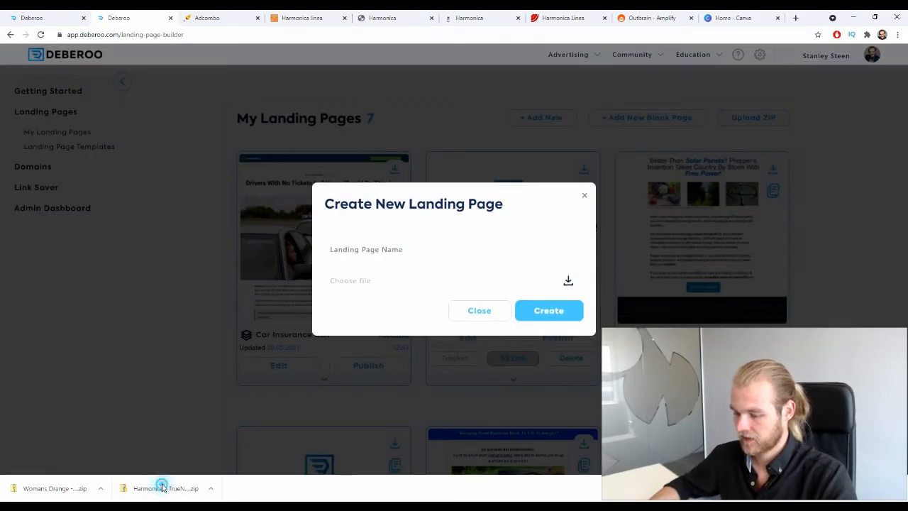
{"action": "left_click_drag", "start_coordinate": [162, 486], "coordinate": [407, 285]}
Step: Name the new landing page Harmonica - Landing Page 1 and create it
{"action": "left_click", "coordinate": [421, 246]}
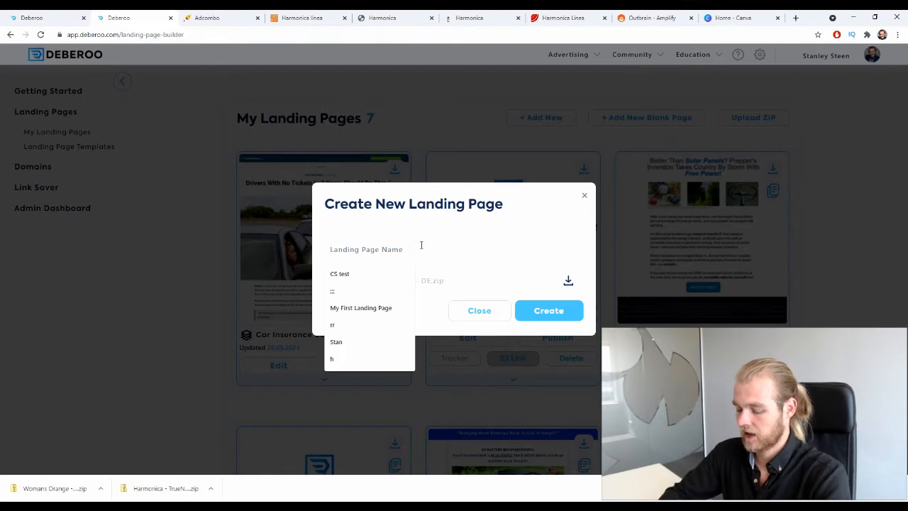
{"action": "type", "text": "La"}
{"action": "key", "text": "BackSpace"}
{"action": "key", "text": "BackSpace"}
{"action": "type", "text": "Hand"}
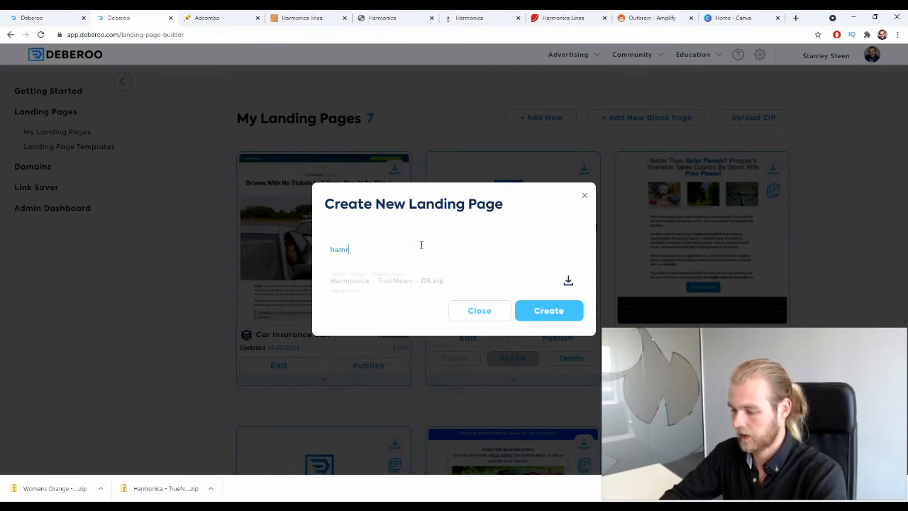
{"action": "key", "text": "BackSpace"}
{"action": "key", "text": "BackSpace"}
{"action": "key", "text": "BackSpace"}
{"action": "key", "text": "BackSpace"}
{"action": "type", "text": "Har"}
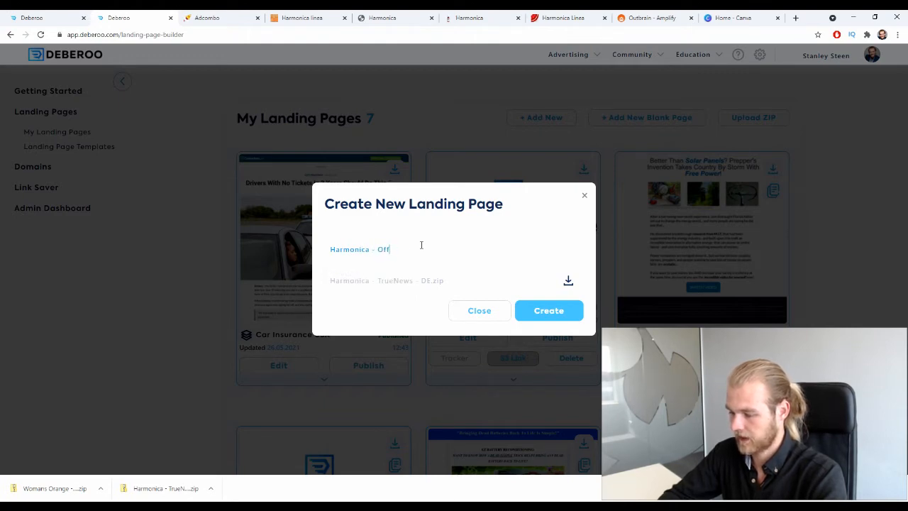
{"action": "type", "text": "monica - Lan"}
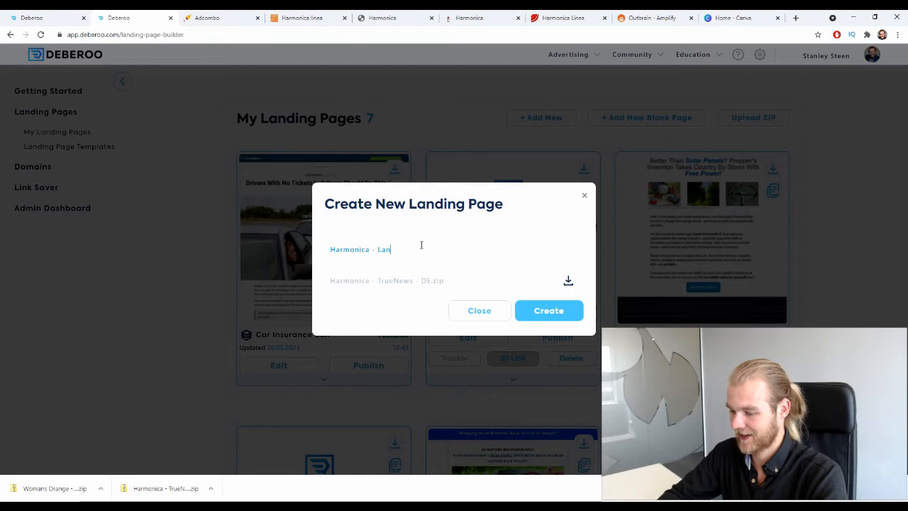
{"action": "type", "text": "ding Page 1"}
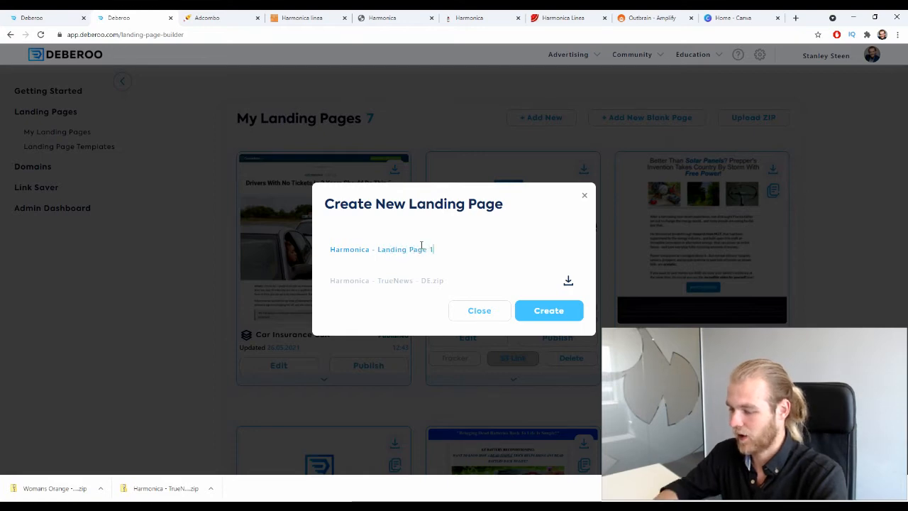
{"action": "left_click", "coordinate": [545, 317]}
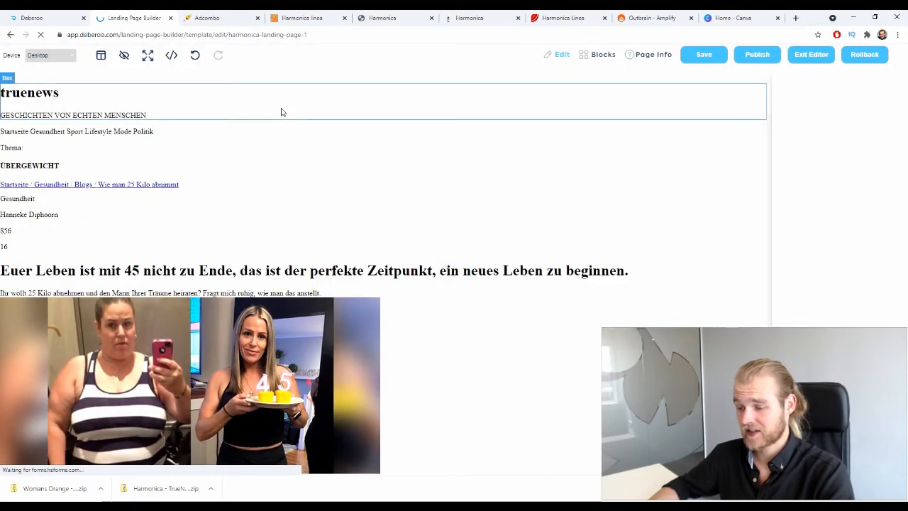
Step: Look over the imported TrueNews page in the editor and exit the editor
{"action": "scroll", "coordinate": [281, 111], "scroll_direction": "down", "scroll_amount": 20}
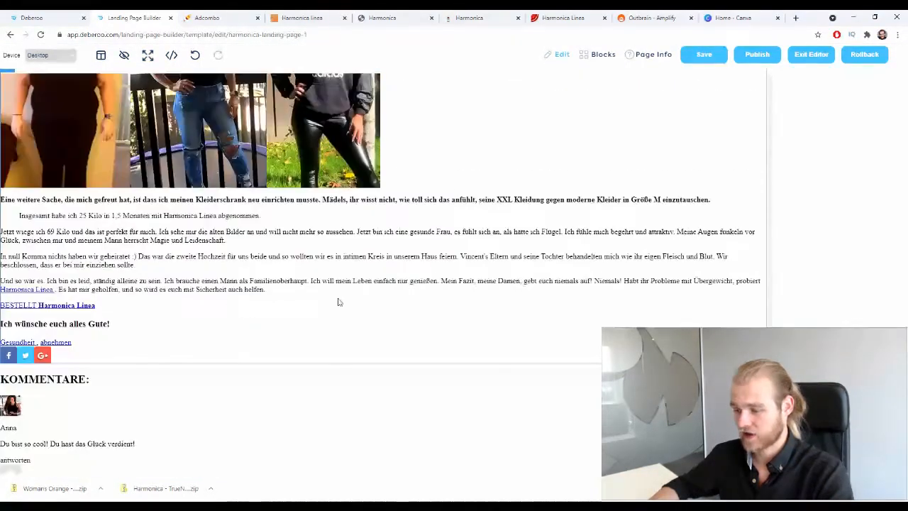
{"action": "scroll", "coordinate": [339, 302], "scroll_direction": "up", "scroll_amount": 20}
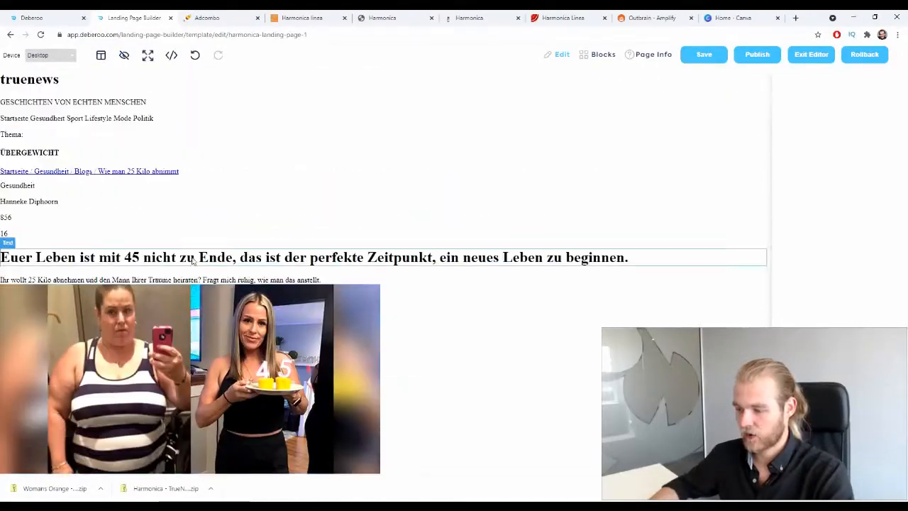
{"action": "left_click", "coordinate": [800, 55]}
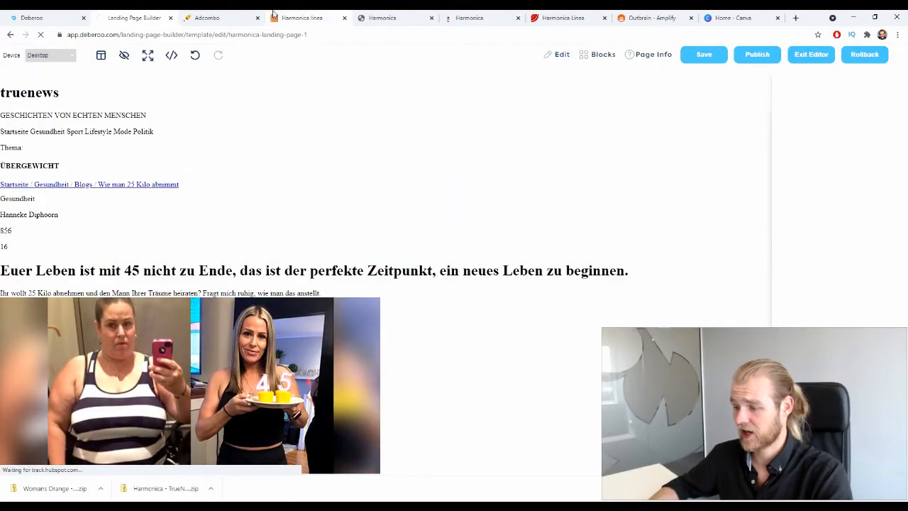
Step: Switch to AdCombo and download the Mari Life - Harmonica Linea prelanding (71419) without a redirect URL
{"action": "left_click", "coordinate": [234, 16]}
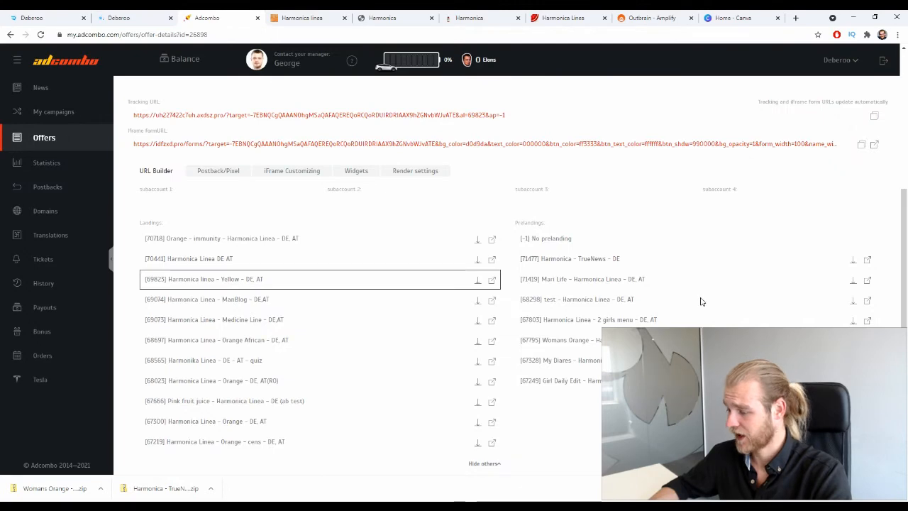
{"action": "left_click", "coordinate": [854, 282]}
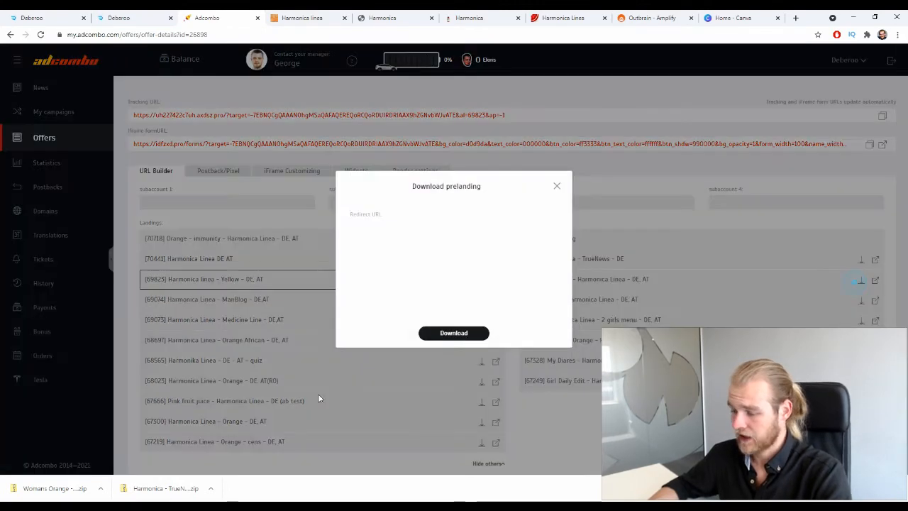
{"action": "left_click", "coordinate": [486, 332]}
Step: Back in Deberoo's landing page builder, start another ZIP upload with Womans Orange - Harmonica Linea - DE, AT.zip
{"action": "left_click", "coordinate": [139, 17]}
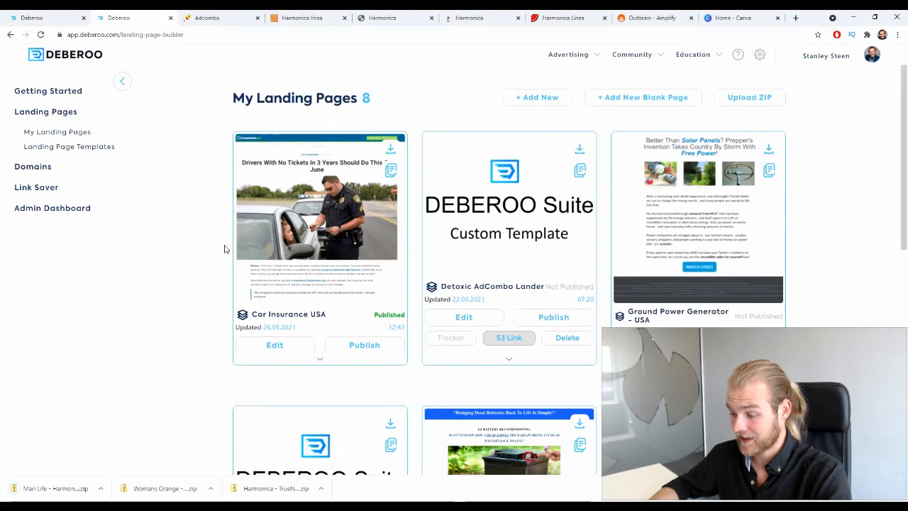
{"action": "left_click", "coordinate": [749, 118]}
{"action": "left_click_drag", "start_coordinate": [142, 485], "coordinate": [434, 275]}
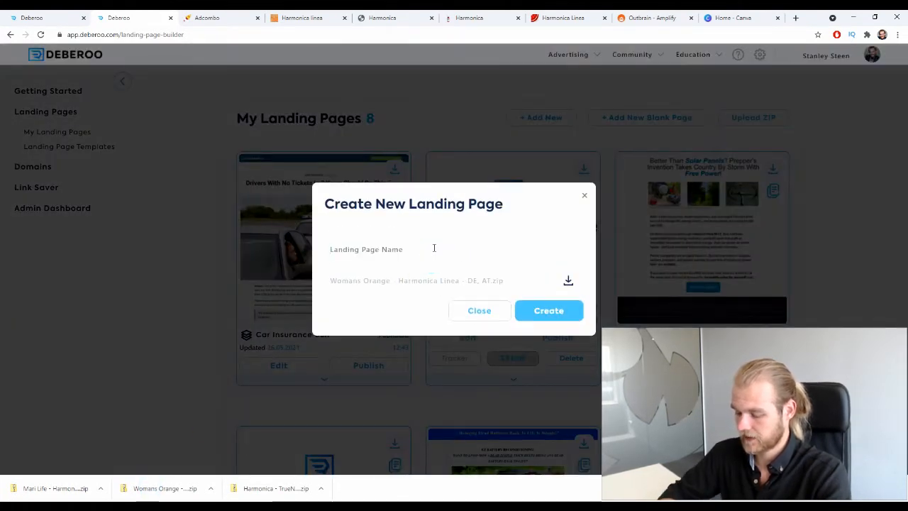
Step: Name the uploaded Womans Orange page Harmonica Landing Page 2 and create it
{"action": "left_click", "coordinate": [434, 248]}
{"action": "type", "text": "Harmo"}
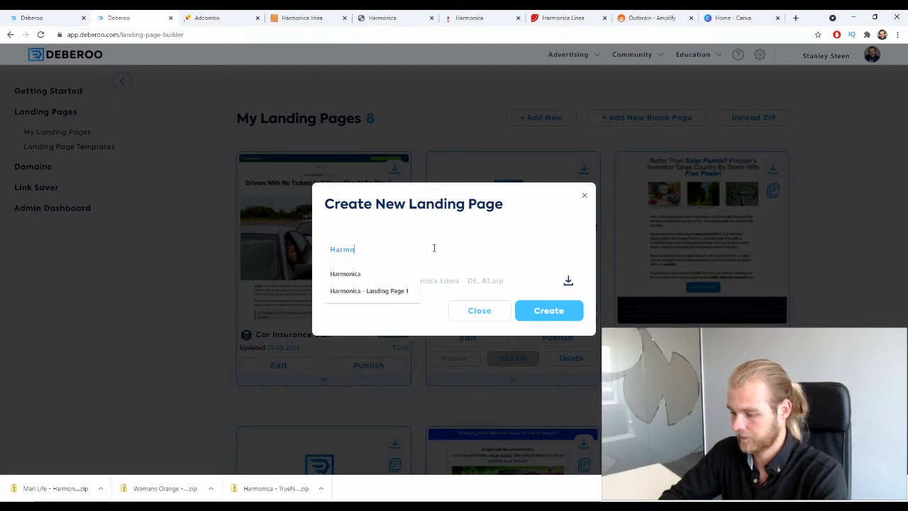
{"action": "type", "text": "nica "}
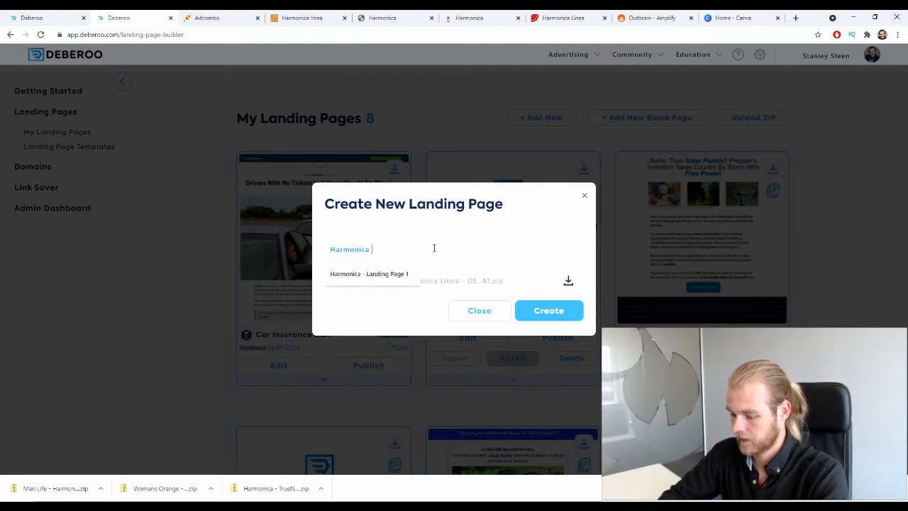
{"action": "type", "text": "Landing Page 2"}
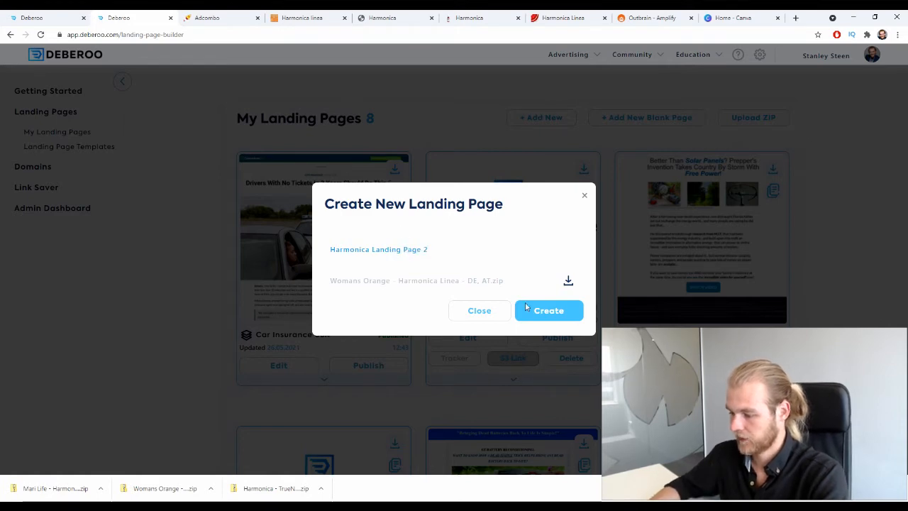
{"action": "left_click", "coordinate": [525, 307]}
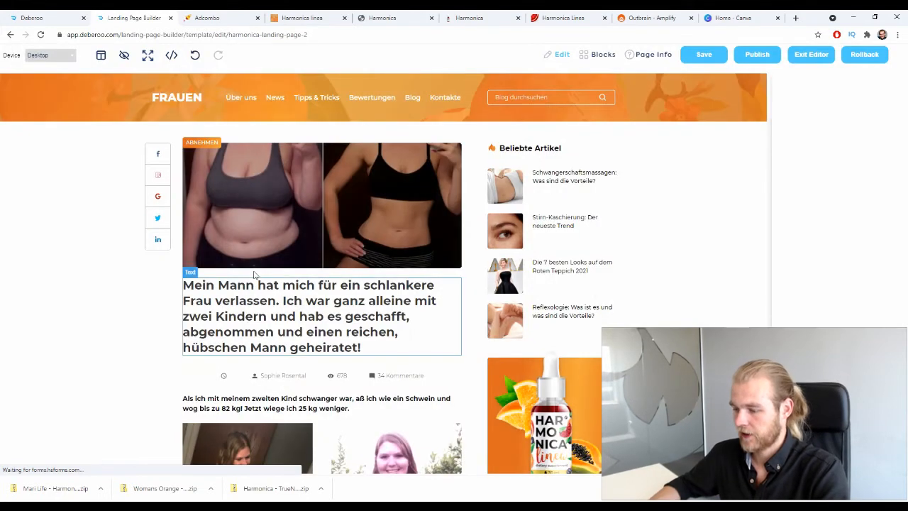
Step: Look over the imported Womans Orange page in the editor and open its page info with the Destination URL setting
{"action": "scroll", "coordinate": [720, 264], "scroll_direction": "down", "scroll_amount": 15}
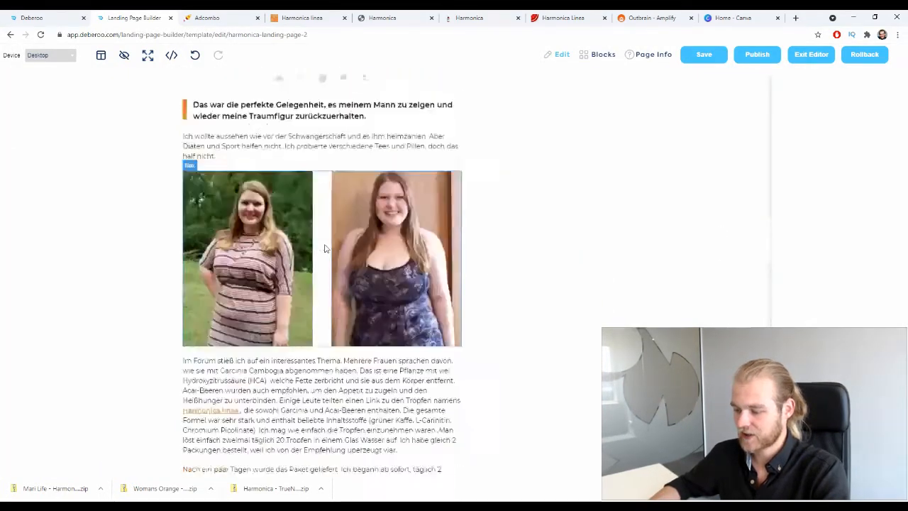
{"action": "scroll", "coordinate": [335, 241], "scroll_direction": "down", "scroll_amount": 15}
{"action": "scroll", "coordinate": [405, 296], "scroll_direction": "up", "scroll_amount": 14}
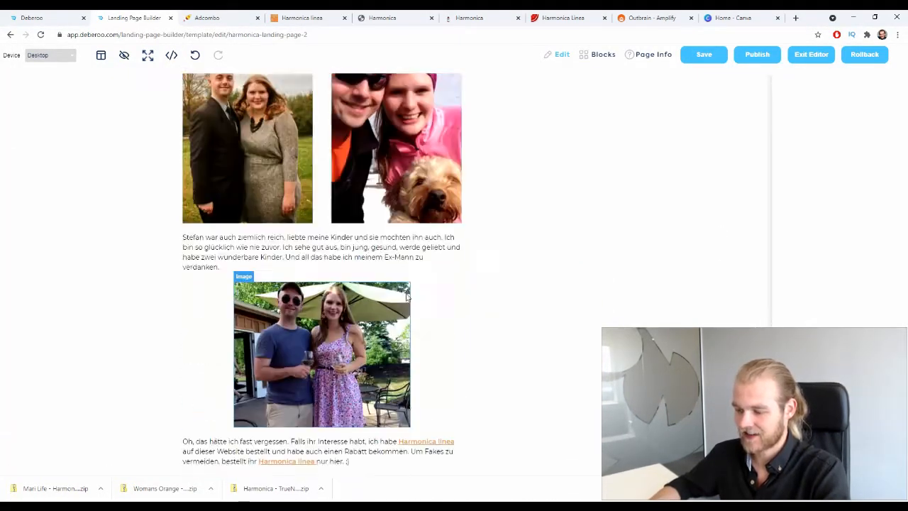
{"action": "scroll", "coordinate": [405, 296], "scroll_direction": "up", "scroll_amount": 10}
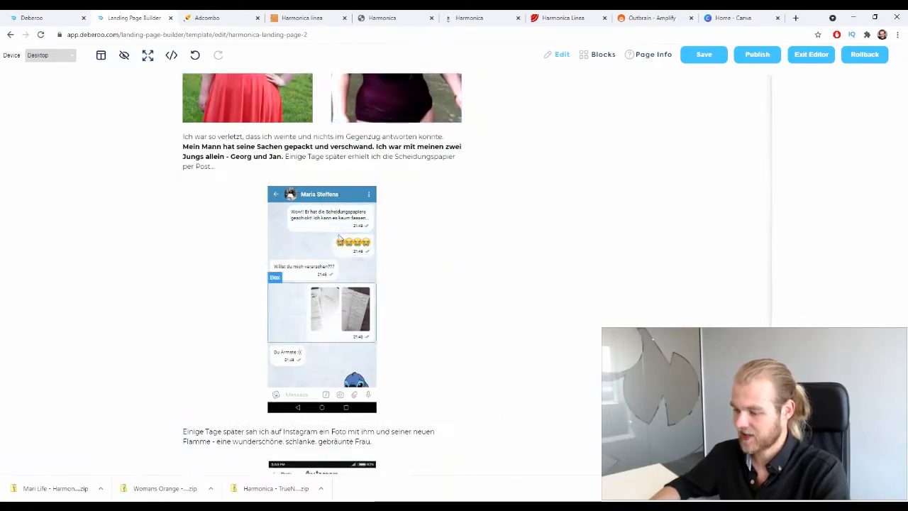
{"action": "scroll", "coordinate": [330, 210], "scroll_direction": "up", "scroll_amount": 10}
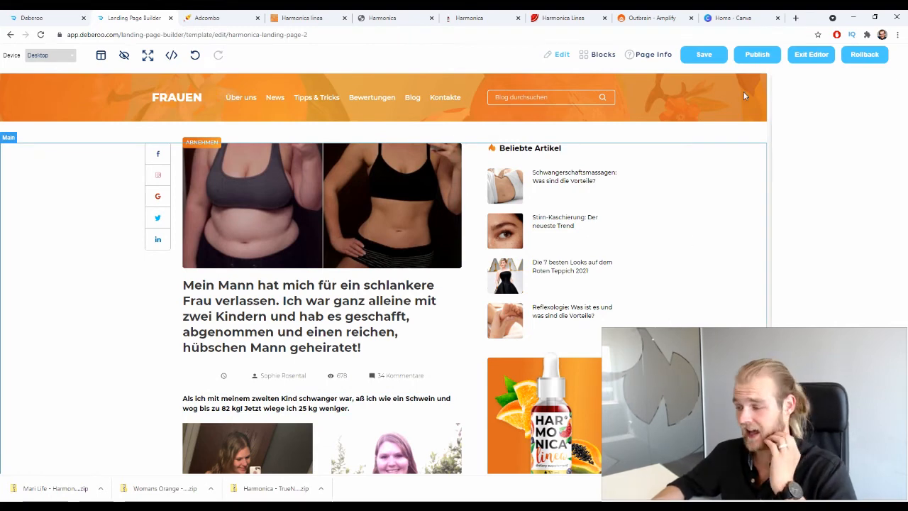
{"action": "left_click", "coordinate": [647, 55]}
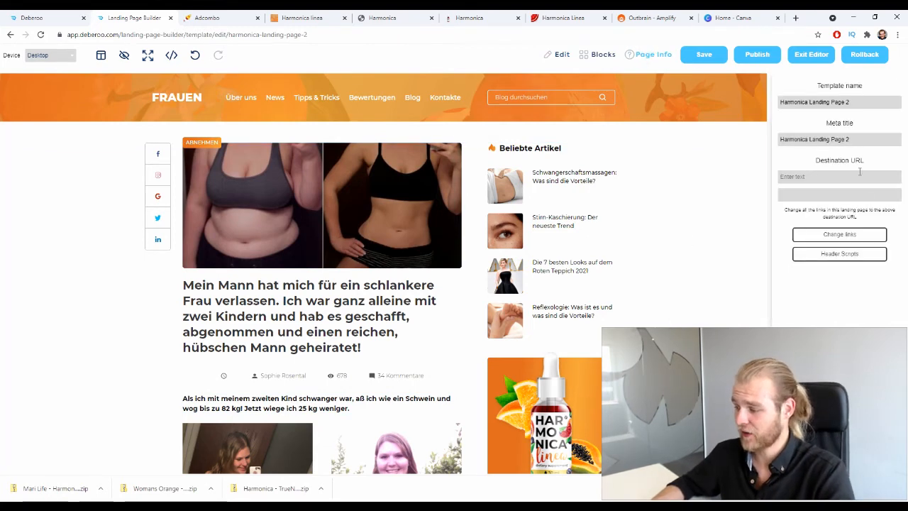
{"action": "left_click_drag", "start_coordinate": [839, 161], "coordinate": [814, 161]}
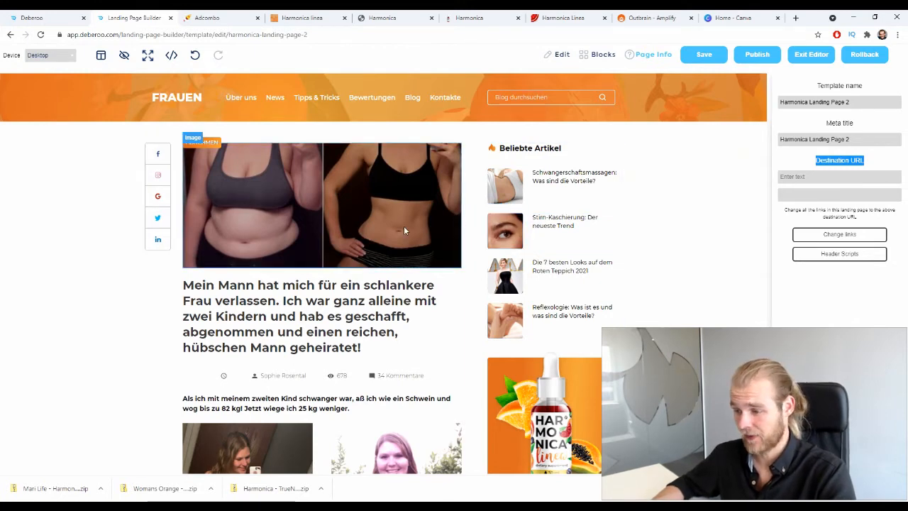
Step: Switch to the Deberoo tracker and copy the Click URL from the Tracking URLs in the tracker settings
{"action": "left_click", "coordinate": [80, 19]}
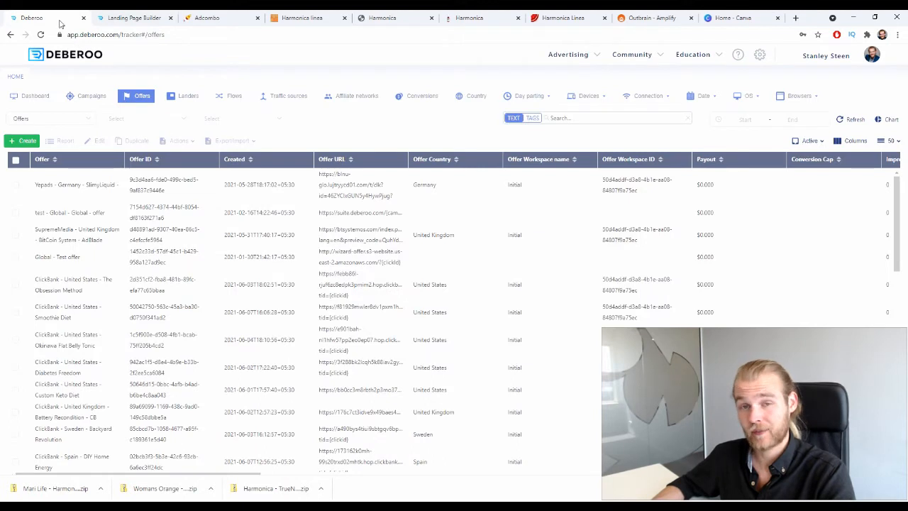
{"action": "left_click", "coordinate": [842, 60]}
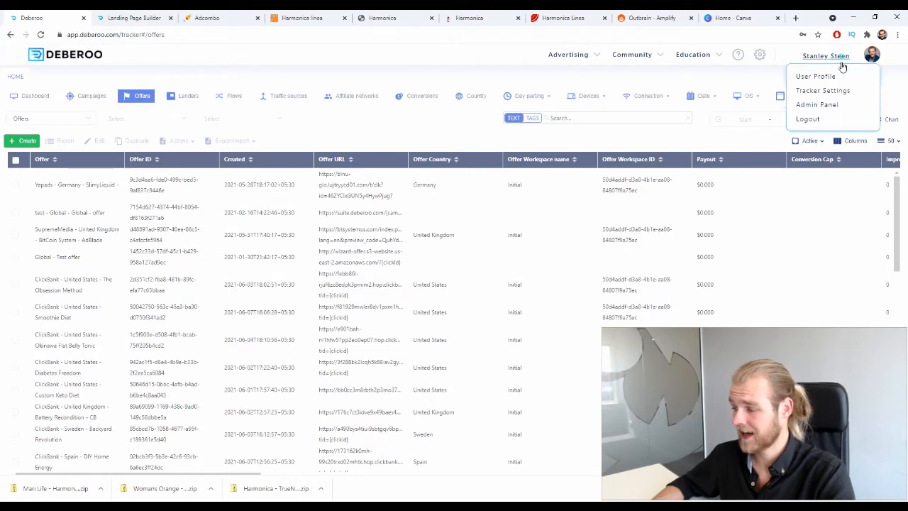
{"action": "left_click", "coordinate": [815, 91]}
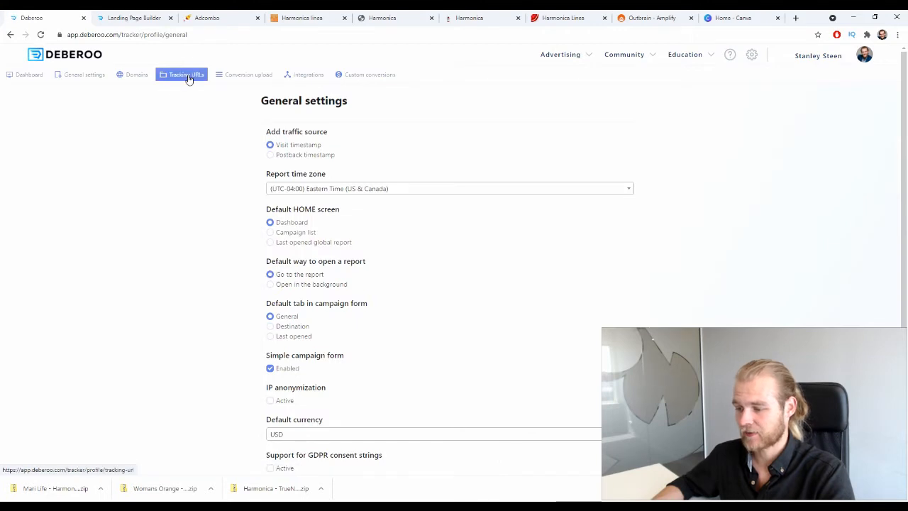
{"action": "left_click", "coordinate": [188, 76]}
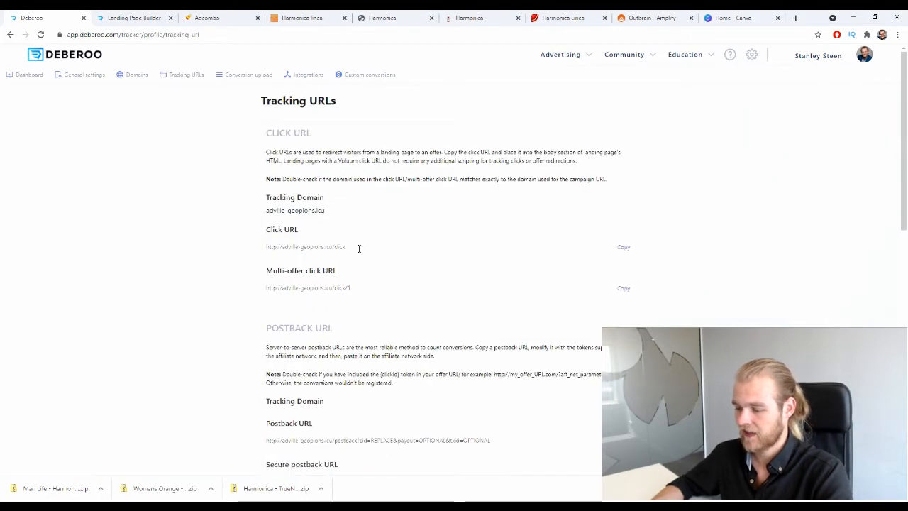
{"action": "left_click_drag", "start_coordinate": [359, 248], "coordinate": [247, 251]}
{"action": "key", "text": "ctrl+c"}
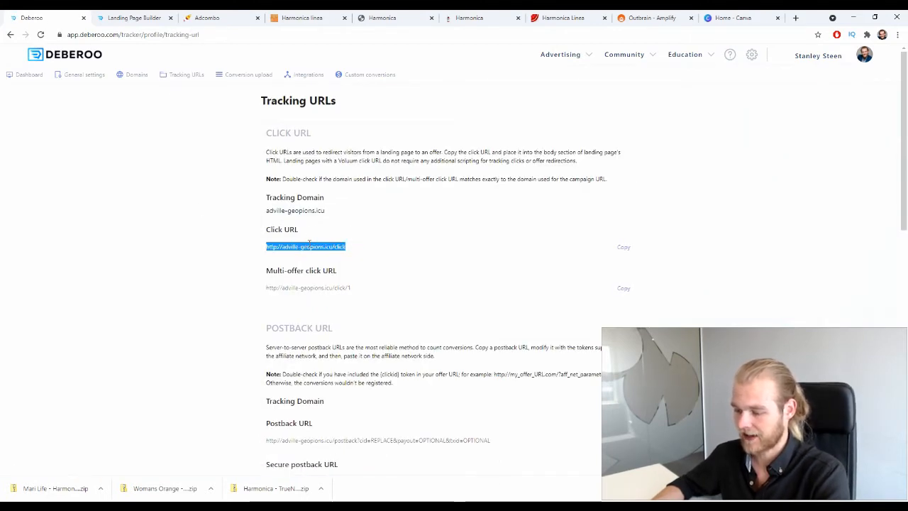
{"action": "left_click", "coordinate": [213, 18]}
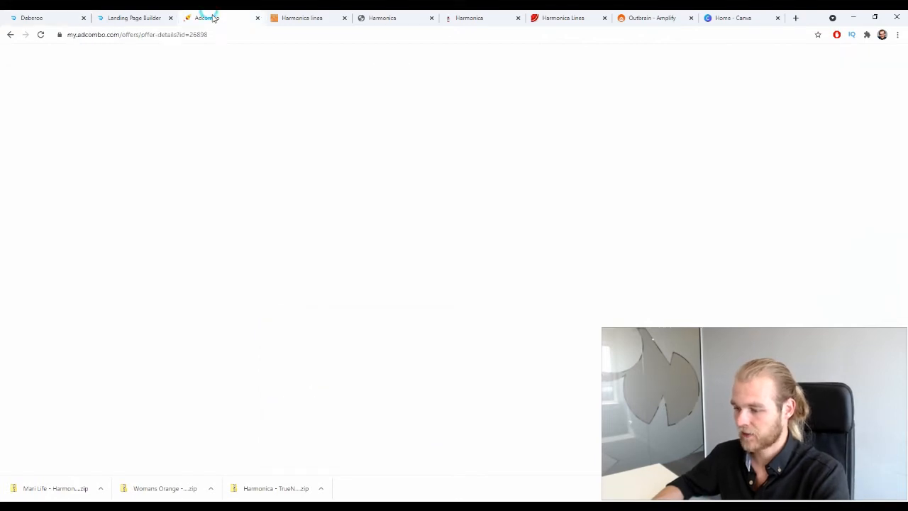
{"action": "left_click", "coordinate": [135, 17]}
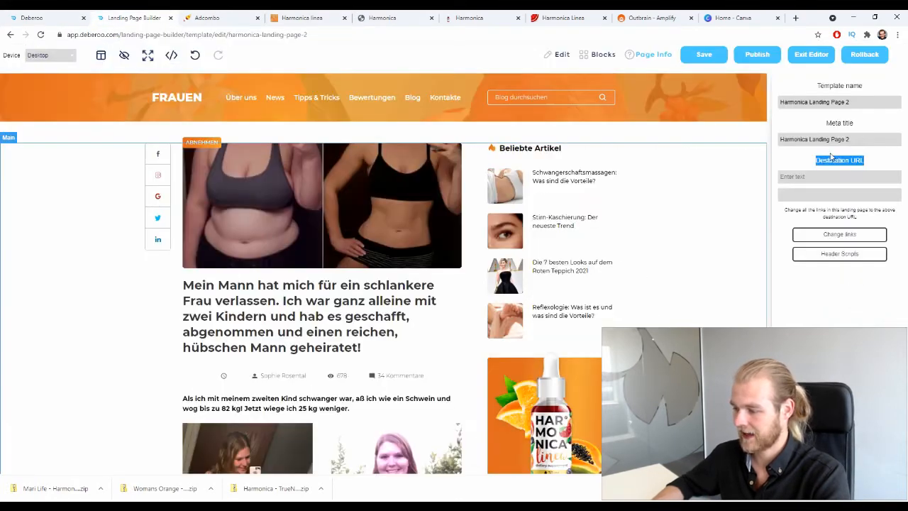
{"action": "left_click", "coordinate": [804, 177]}
{"action": "key", "text": "ctrl+v"}
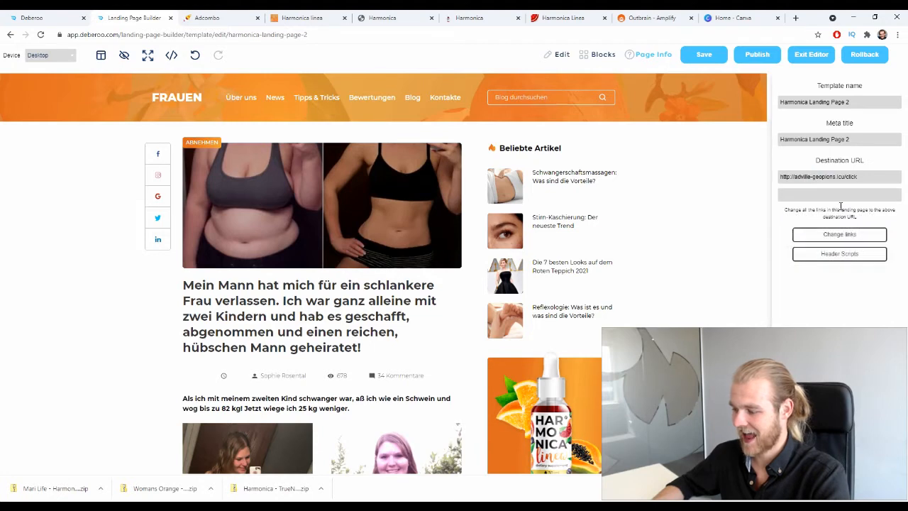
{"action": "left_click", "coordinate": [849, 234]}
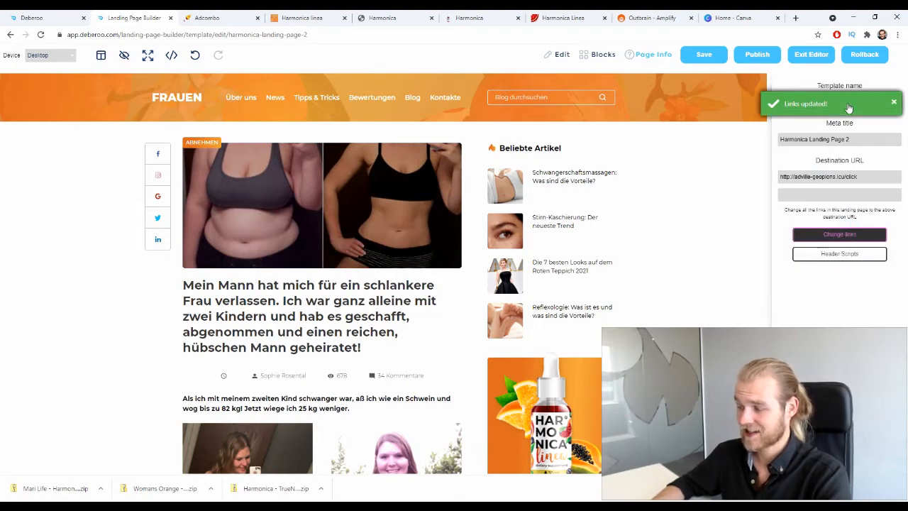
Step: Publish Harmonica Landing Page 2 on imakeshhmoney-com, open the published page and select its web address
{"action": "left_click", "coordinate": [752, 57]}
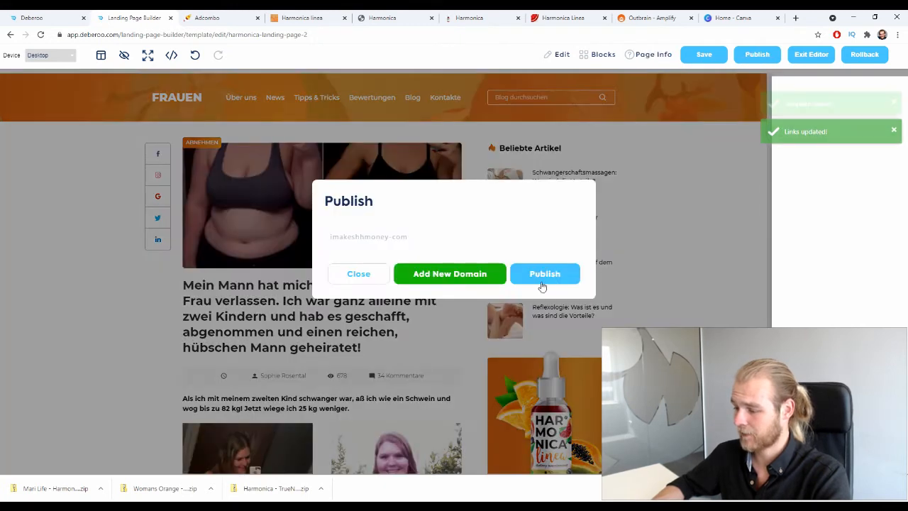
{"action": "mouse_move", "coordinate": [313, 506]}
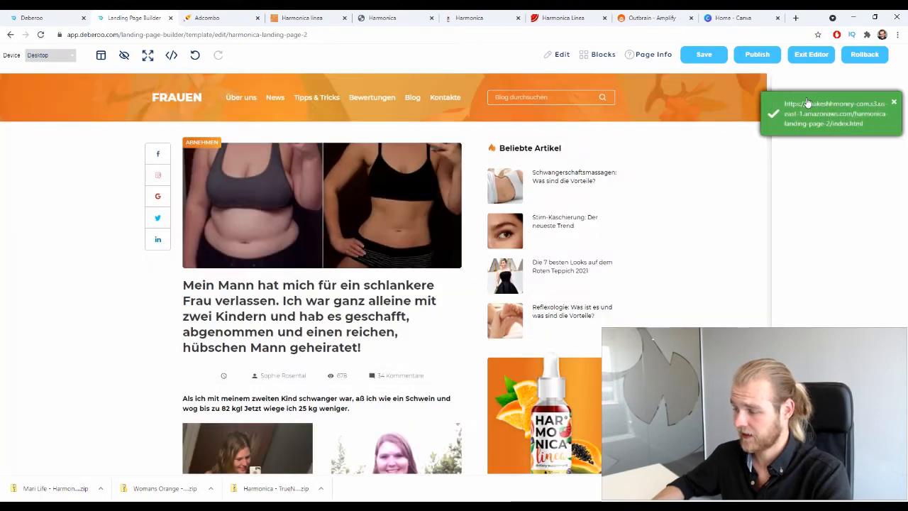
{"action": "left_click", "coordinate": [808, 103]}
{"action": "left_click", "coordinate": [207, 35]}
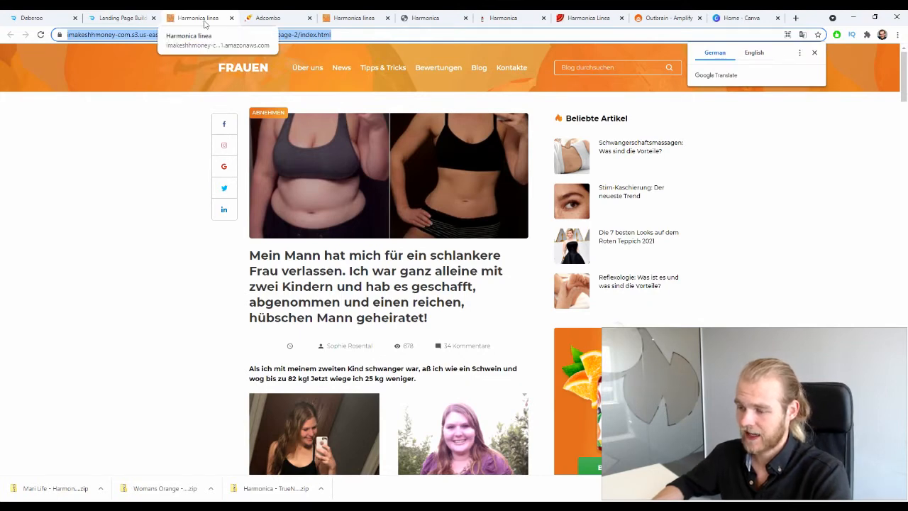
Step: Return the Deberoo tracker to its dashboard and exit the landing page editor
{"action": "left_click", "coordinate": [35, 17]}
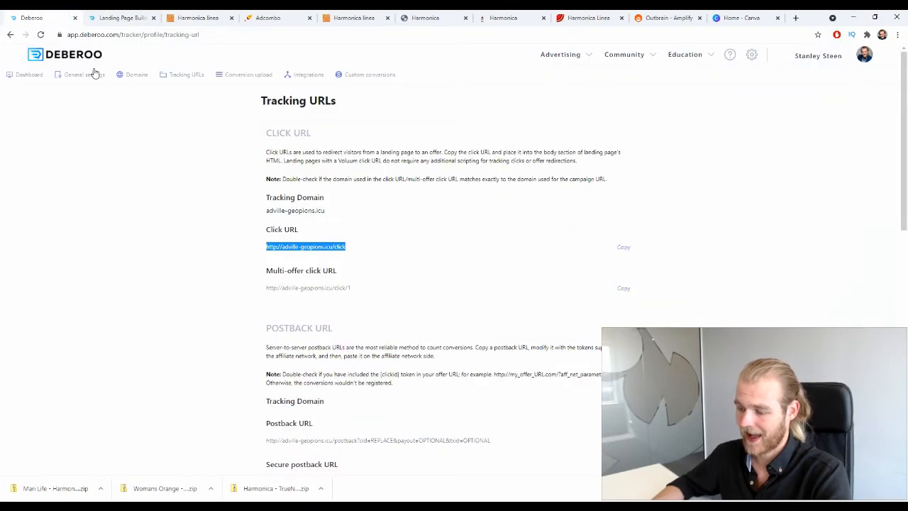
{"action": "left_click", "coordinate": [21, 74]}
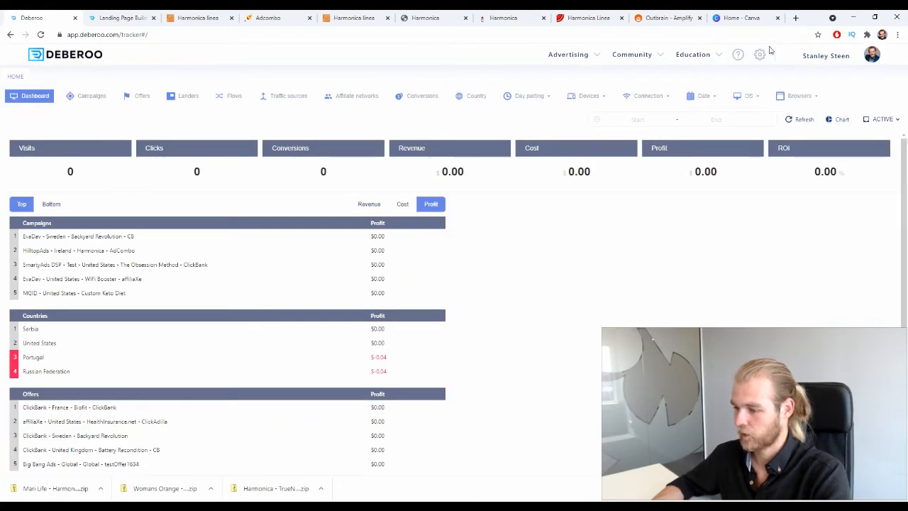
{"action": "left_click", "coordinate": [124, 15]}
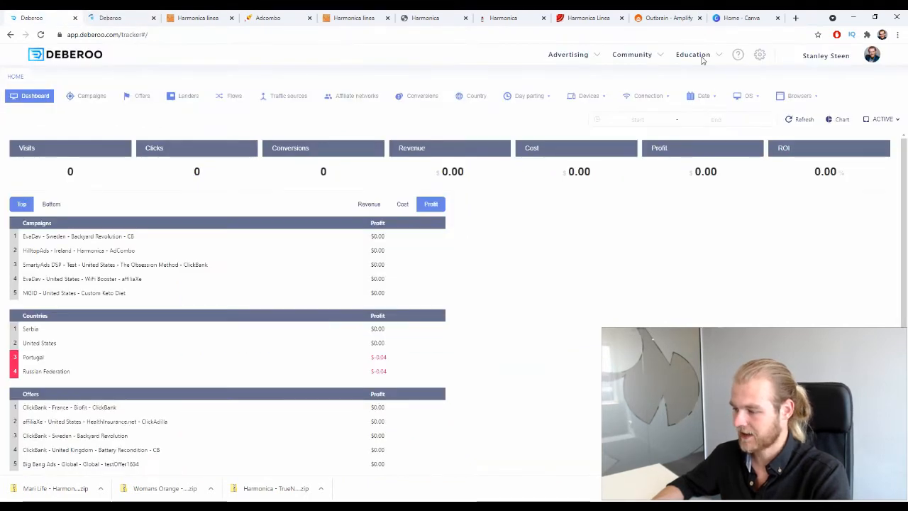
{"action": "left_click", "coordinate": [823, 63]}
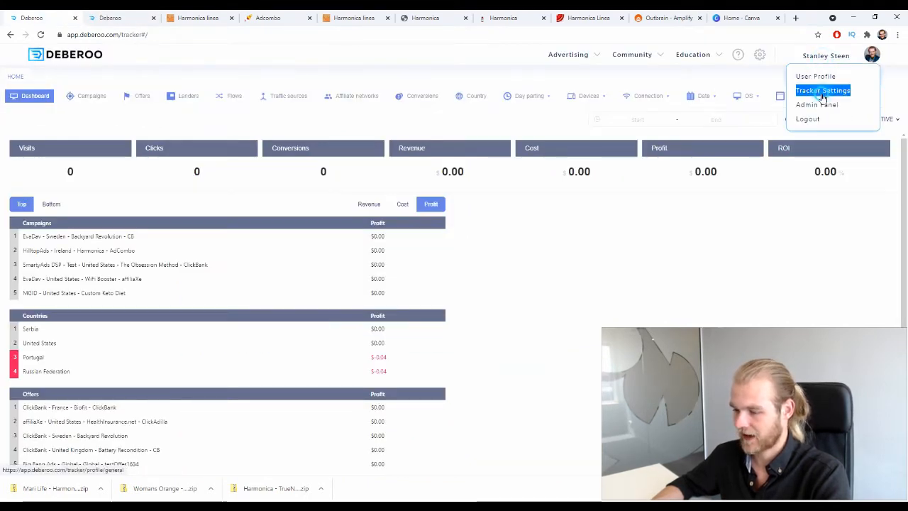
{"action": "left_click", "coordinate": [824, 91]}
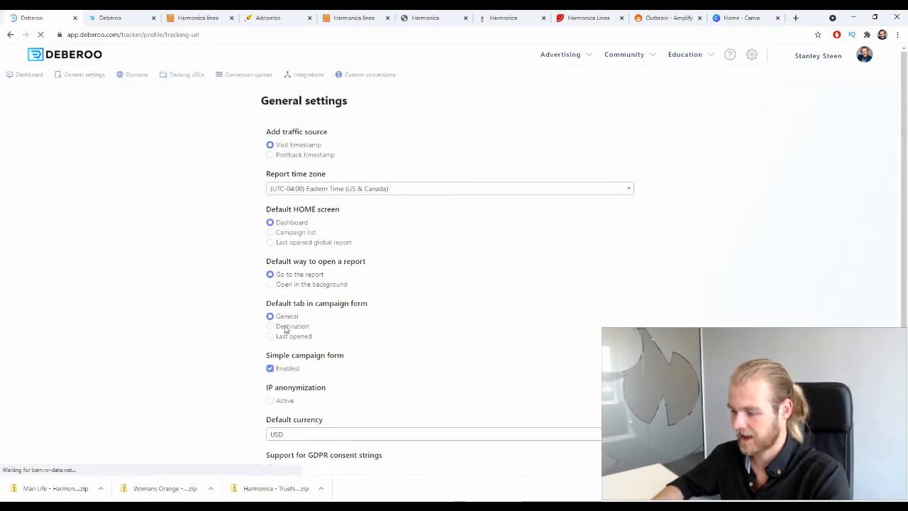
{"action": "left_click_drag", "start_coordinate": [350, 248], "coordinate": [215, 251]}
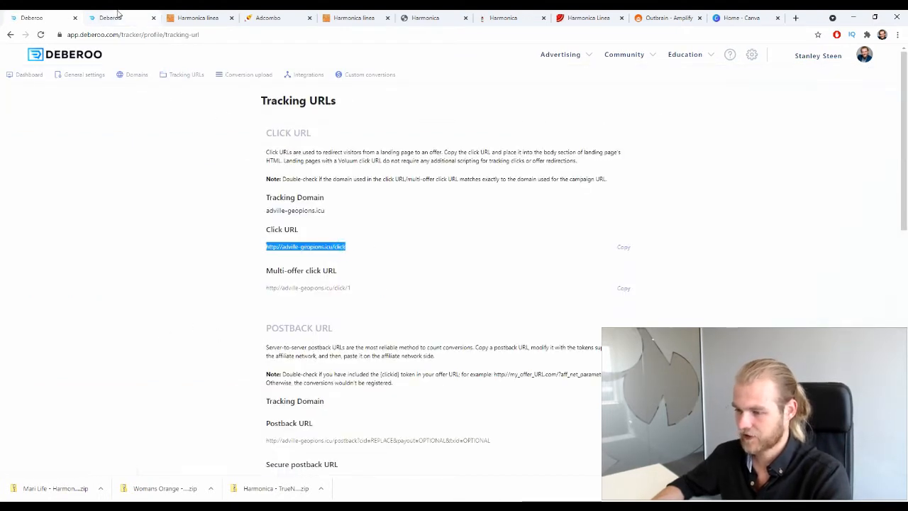
Step: In the landing page builder, upload Mari Life - Harmonica Linea - DE, AT.zip as a new page named Harmonica LP 3
{"action": "key", "text": "ctrl+Tab"}
{"action": "left_click", "coordinate": [748, 118]}
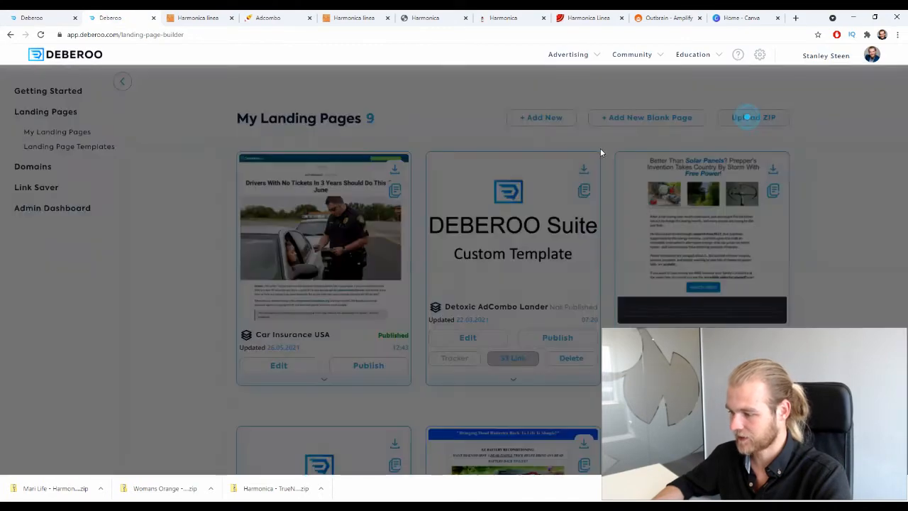
{"action": "left_click_drag", "start_coordinate": [44, 499], "coordinate": [488, 282]}
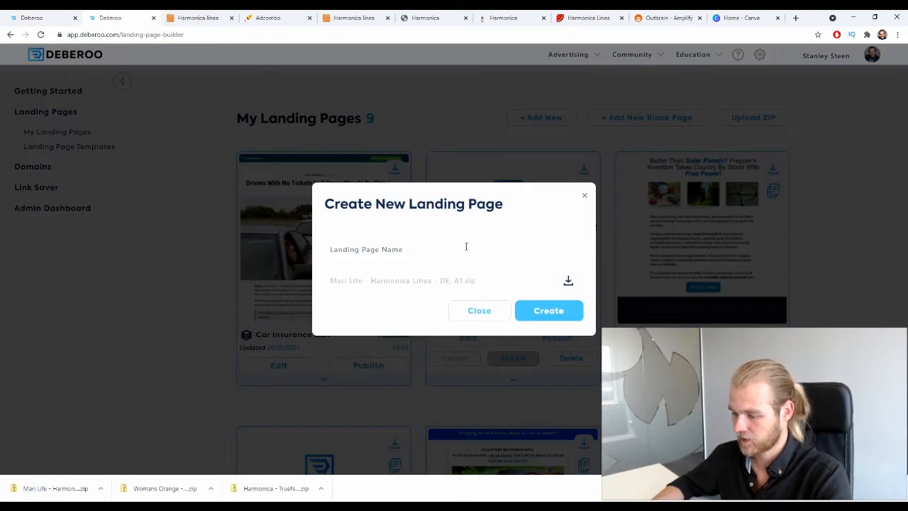
{"action": "left_click", "coordinate": [466, 246]}
{"action": "type", "text": "Harmoni"}
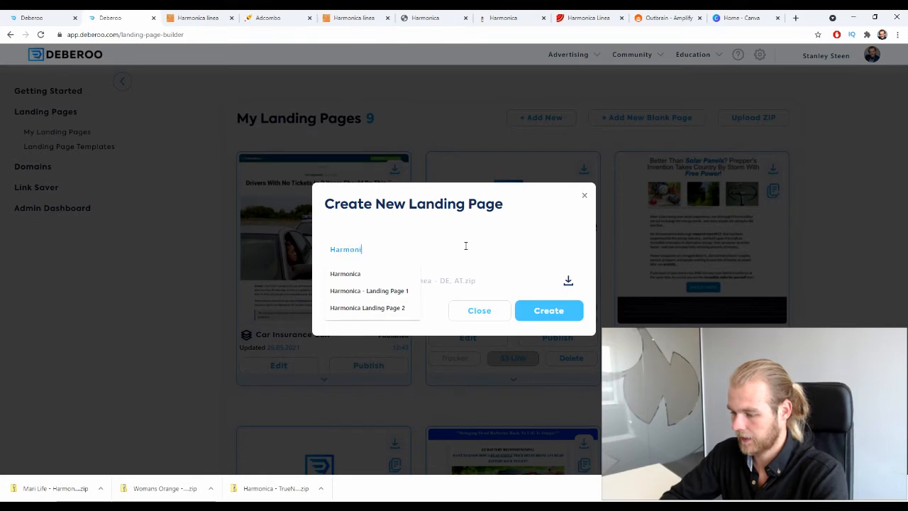
{"action": "type", "text": "ca LP 2"}
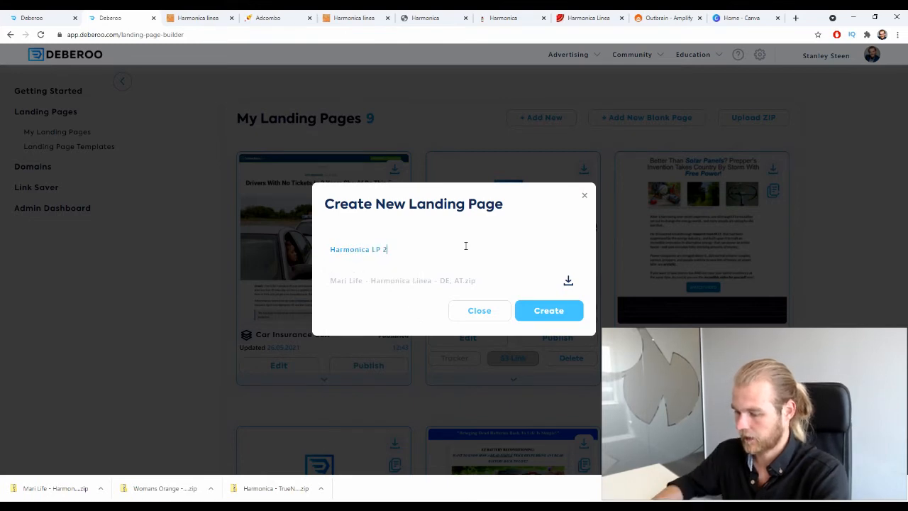
{"action": "left_click", "coordinate": [560, 310]}
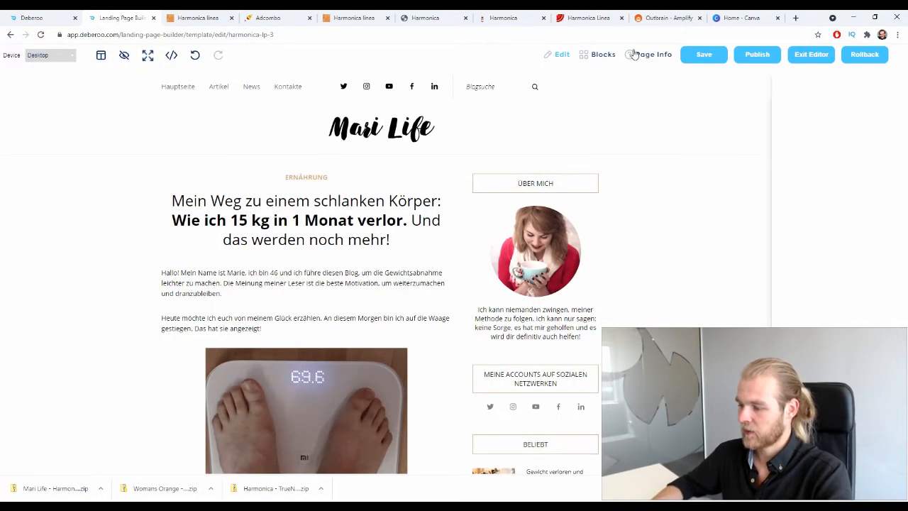
{"action": "left_click", "coordinate": [634, 55]}
{"action": "left_click", "coordinate": [834, 180]}
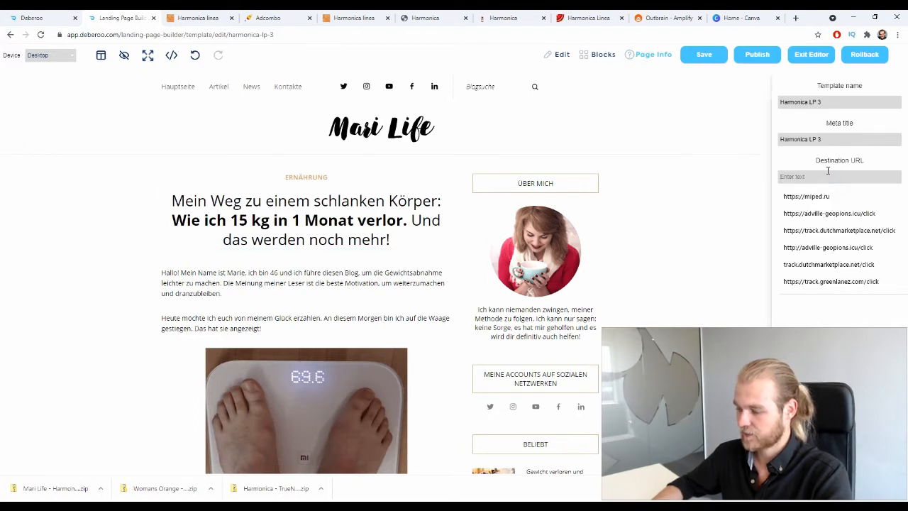
{"action": "key", "text": "Down"}
{"action": "key", "text": "Down"}
{"action": "key", "text": "Down"}
{"action": "key", "text": "Down"}
{"action": "key", "text": "Return"}
{"action": "left_click", "coordinate": [839, 234]}
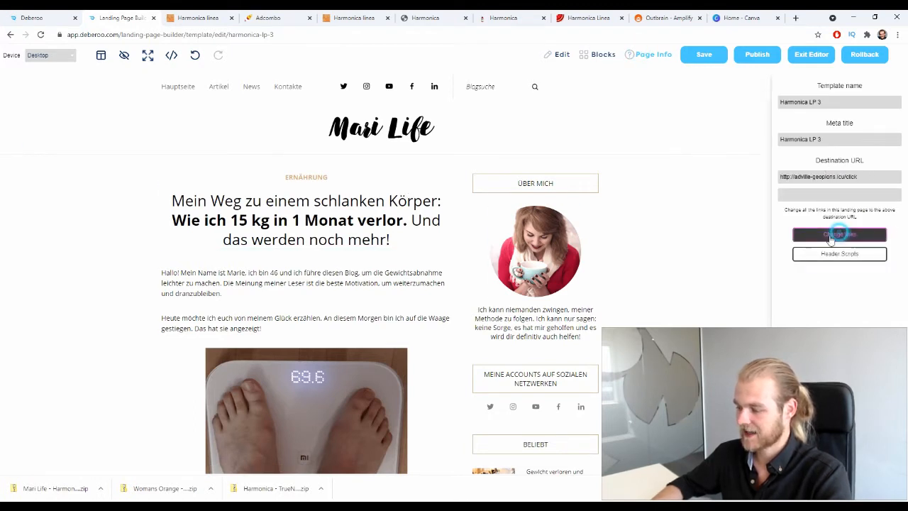
Step: Publish Harmonica LP 3 to the imakeshhmoney-com domain and open the published page
{"action": "left_click", "coordinate": [752, 55]}
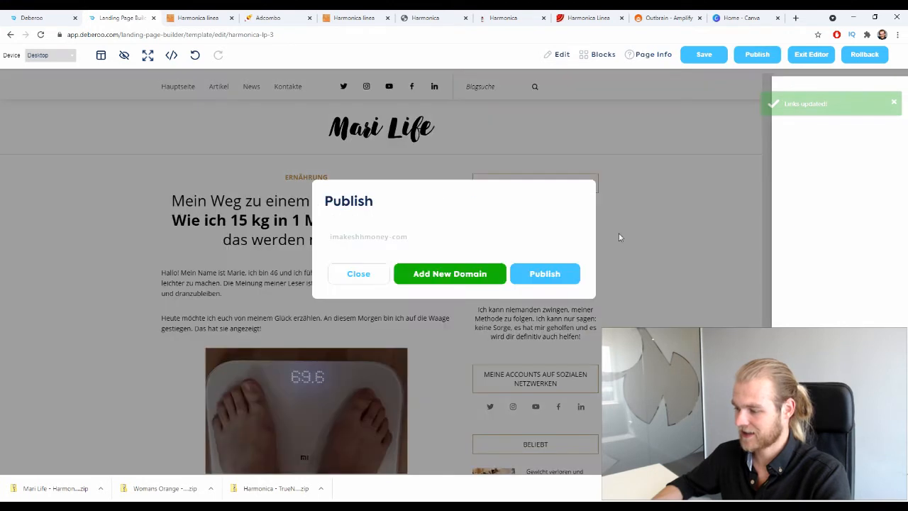
{"action": "left_click", "coordinate": [557, 271]}
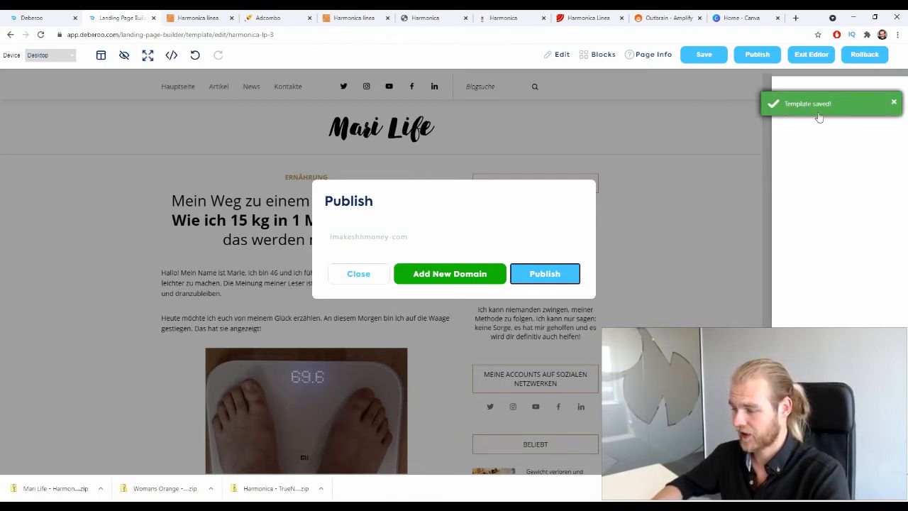
{"action": "left_click", "coordinate": [521, 279]}
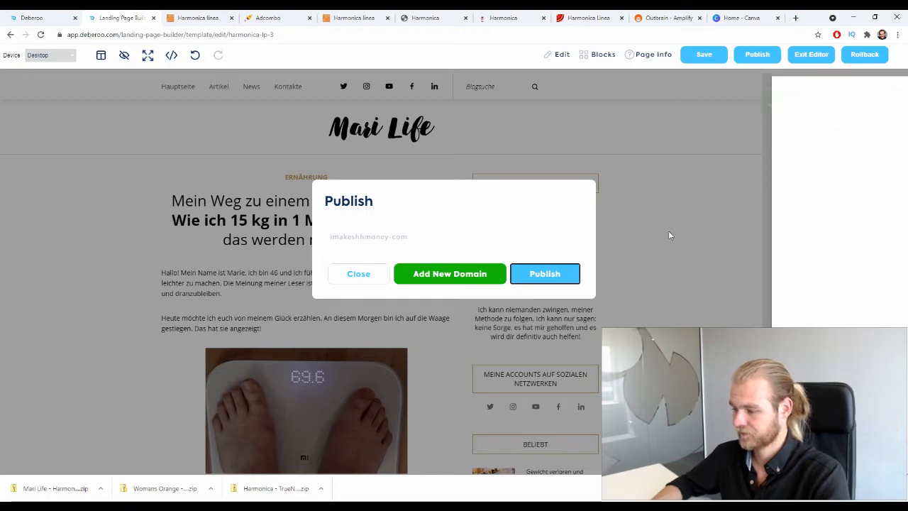
{"action": "left_click", "coordinate": [800, 114]}
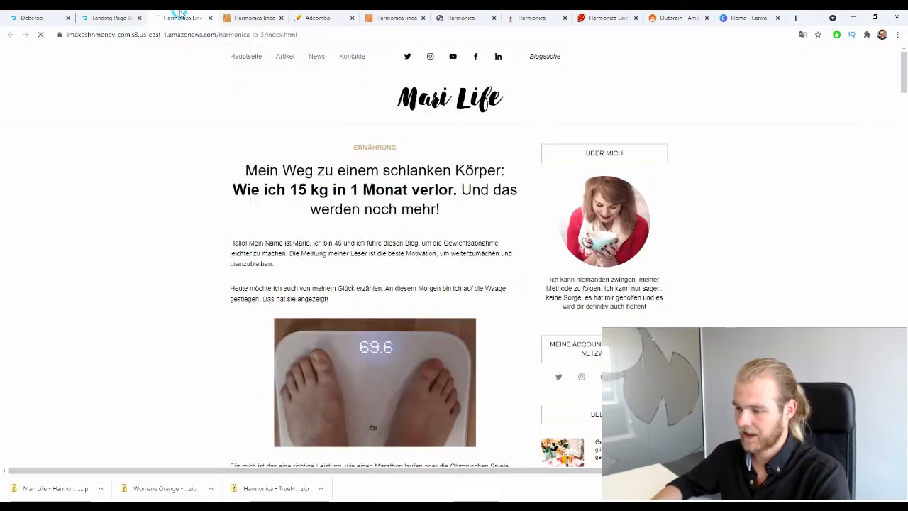
{"action": "left_click", "coordinate": [252, 18]}
{"action": "left_click", "coordinate": [181, 18]}
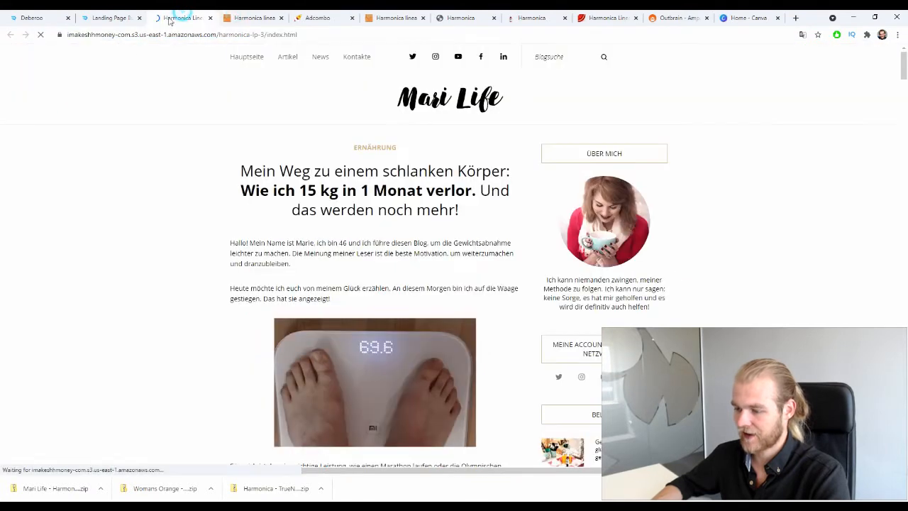
Step: In the Deberoo tracker, start a new lander with workspace Initial and country tag Germany
{"action": "left_click", "coordinate": [21, 19]}
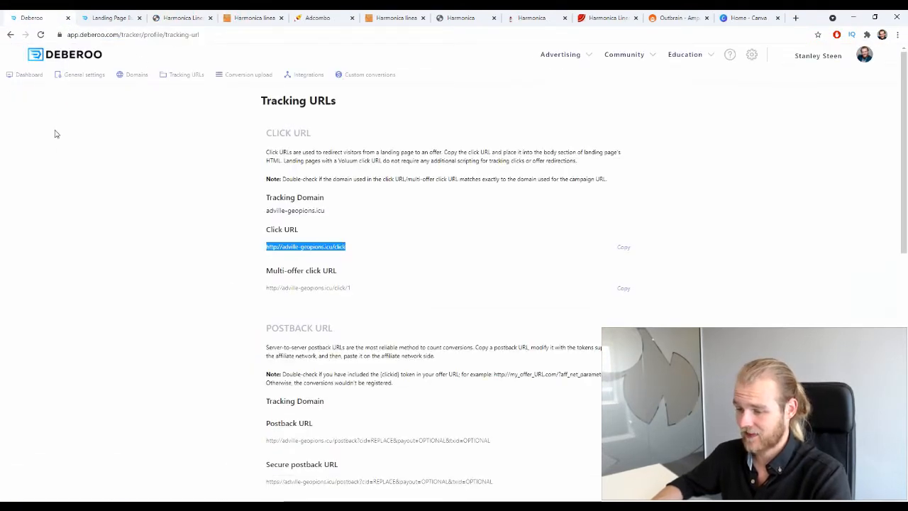
{"action": "left_click", "coordinate": [19, 78]}
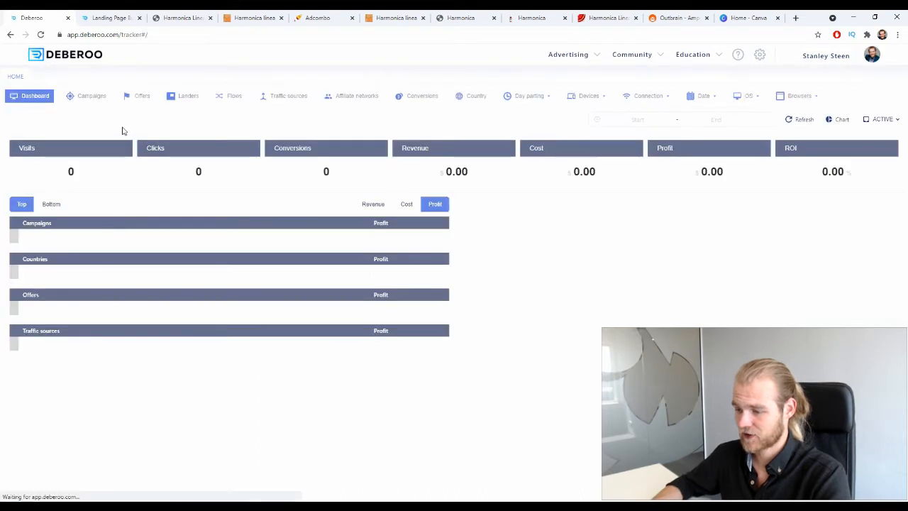
{"action": "left_click", "coordinate": [190, 100]}
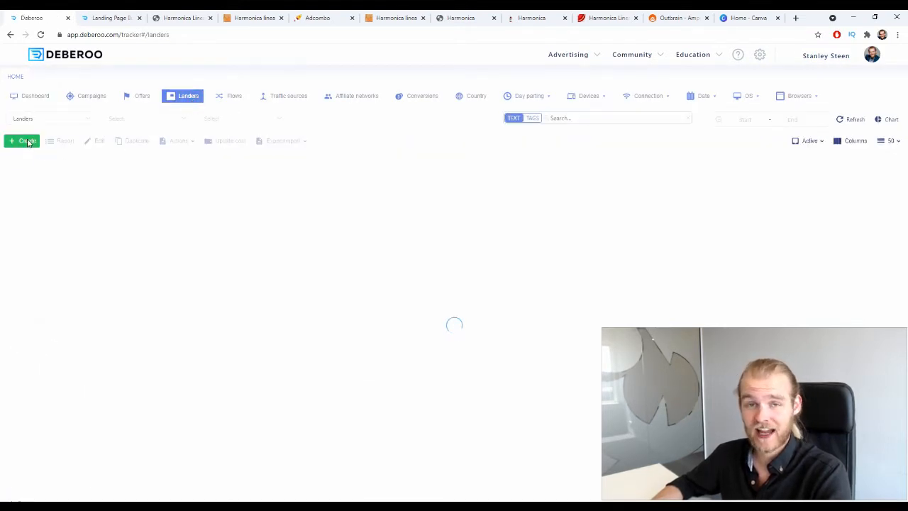
{"action": "left_click", "coordinate": [27, 142]}
{"action": "left_click", "coordinate": [24, 153]}
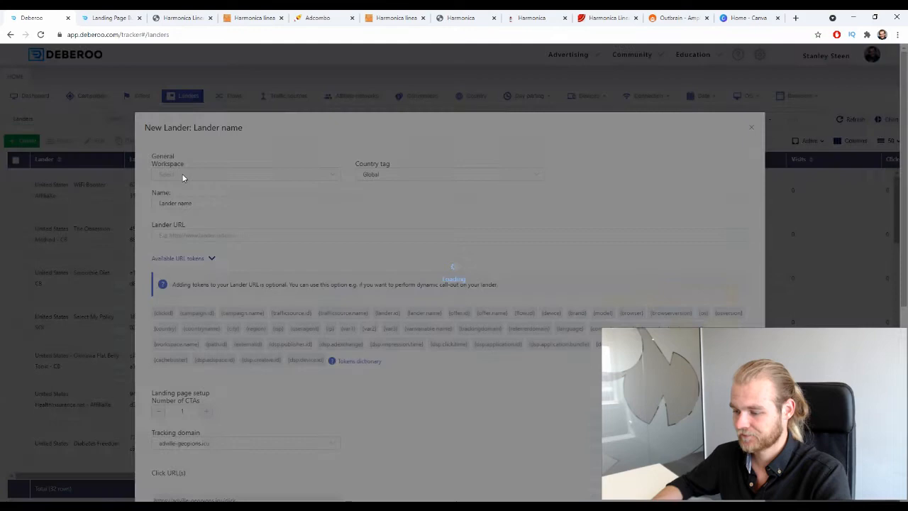
{"action": "left_click", "coordinate": [181, 175]}
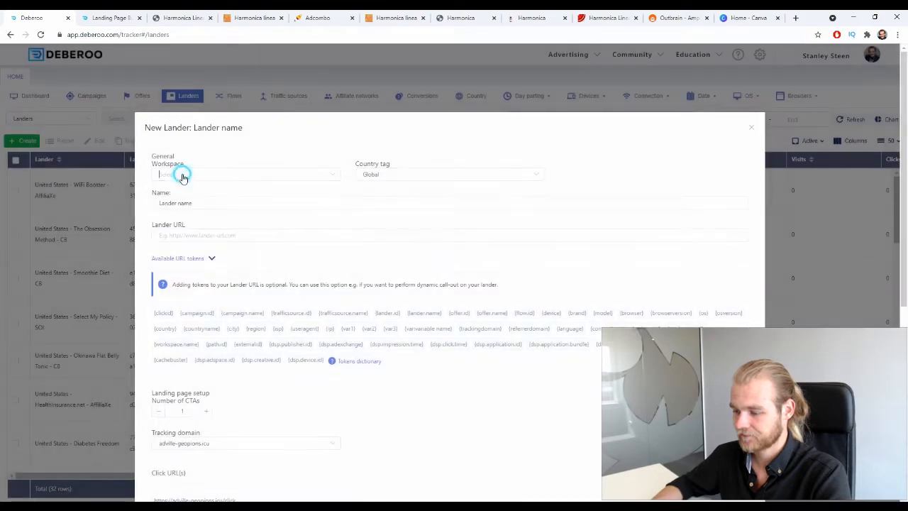
{"action": "left_click", "coordinate": [168, 197]}
{"action": "left_click", "coordinate": [388, 176]}
{"action": "type", "text": "ger"}
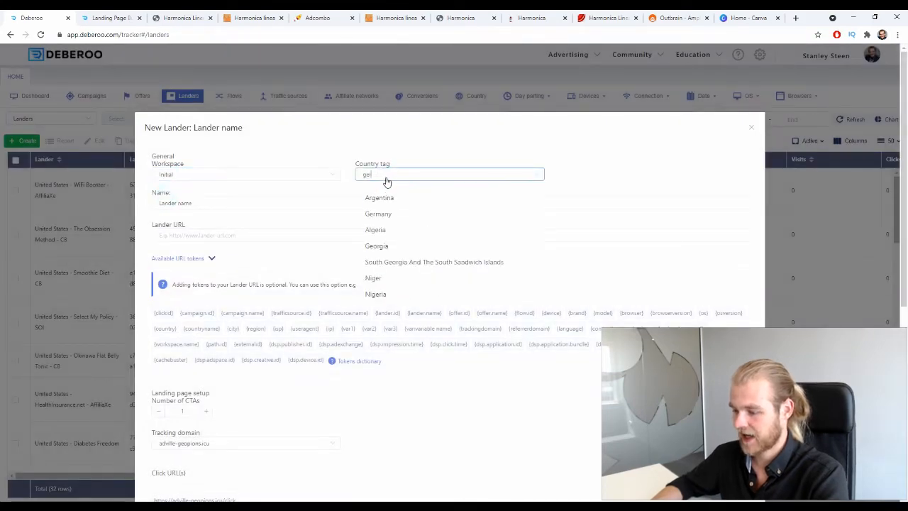
{"action": "left_click", "coordinate": [395, 197]}
Step: Name the new lander Harmonica - Landing Page 1 and go to its Lander URL
{"action": "left_click", "coordinate": [213, 203]}
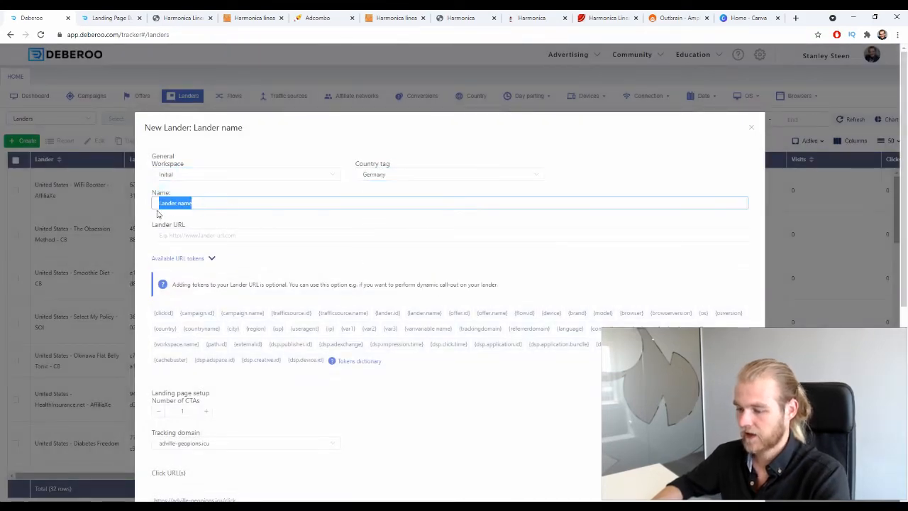
{"action": "type", "text": "Harmonica - Lan"}
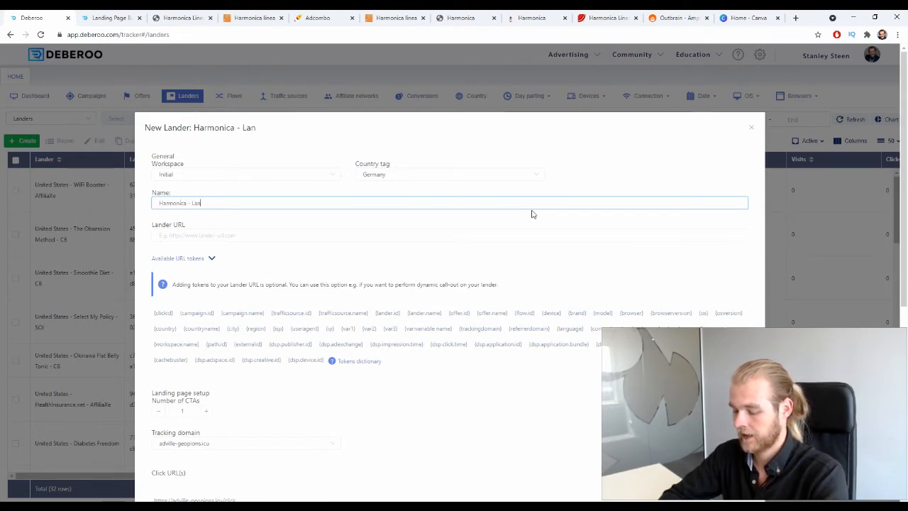
{"action": "type", "text": "ding Pafge 1"}
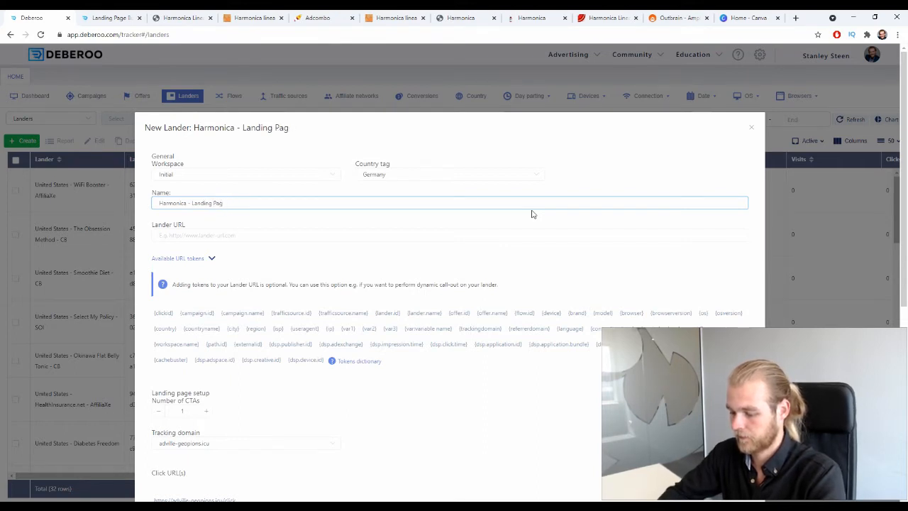
{"action": "type", "text": "e 1"}
{"action": "left_click", "coordinate": [278, 229]}
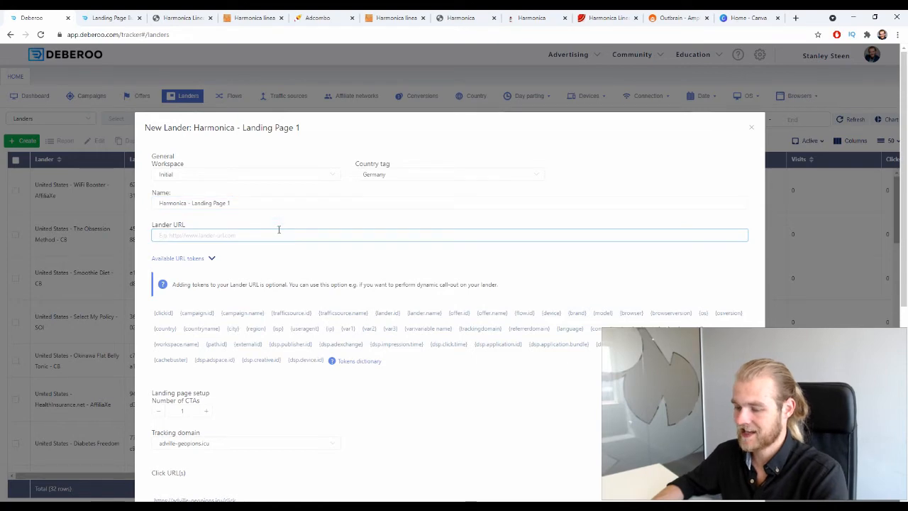
{"action": "type", "text": "http://adville-geopions.eu/click"}
{"action": "key", "text": "ctrl+a"}
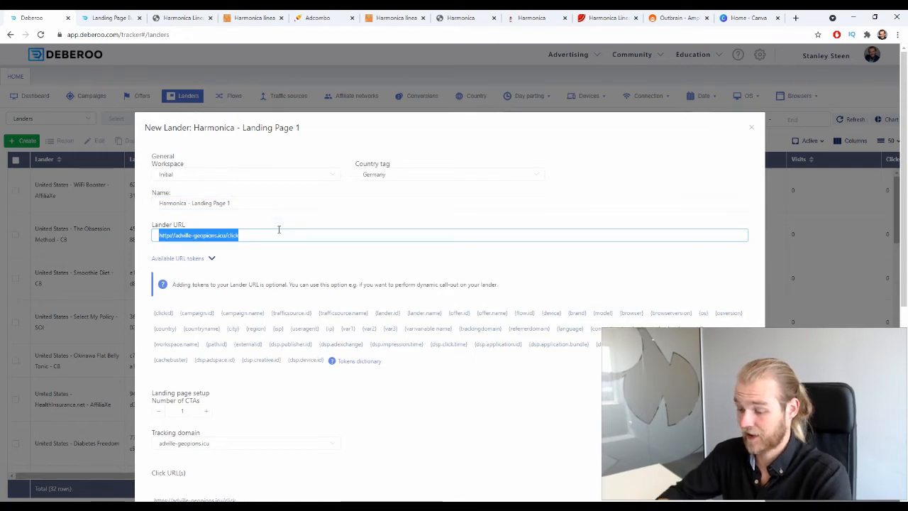
{"action": "key", "text": "BackSpace"}
{"action": "left_click", "coordinate": [249, 16]}
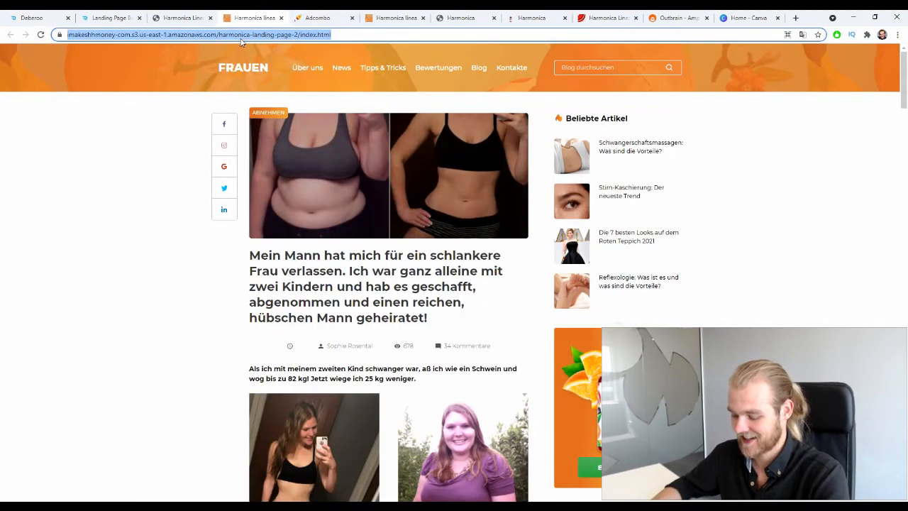
{"action": "left_click", "coordinate": [74, 18]}
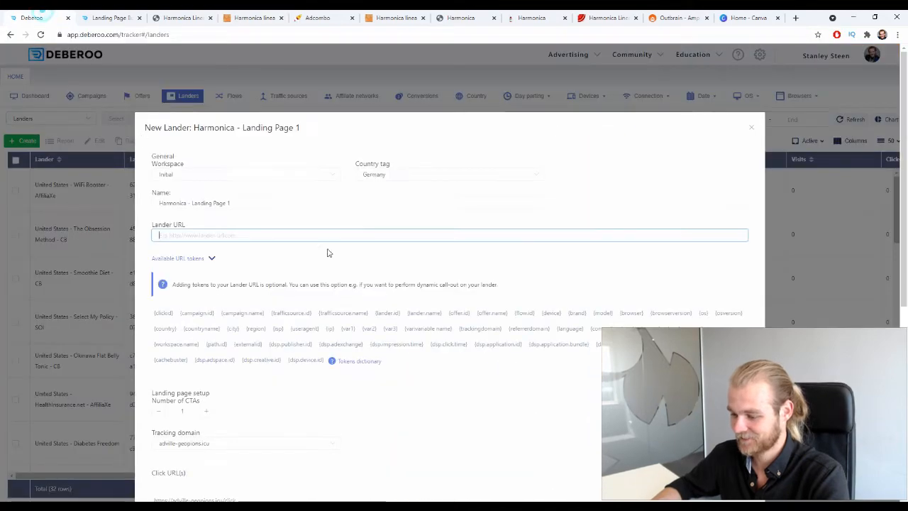
{"action": "type", "text": "https://imakeshhmoney-com.s3.us-east-1.amazonaws.com/harmonica-landing-page-2/index.html"}
{"action": "left_click", "coordinate": [336, 200]}
{"action": "scroll", "coordinate": [513, 198], "scroll_direction": "down", "scroll_amount": 1}
{"action": "scroll", "coordinate": [513, 198], "scroll_direction": "down", "scroll_amount": 5}
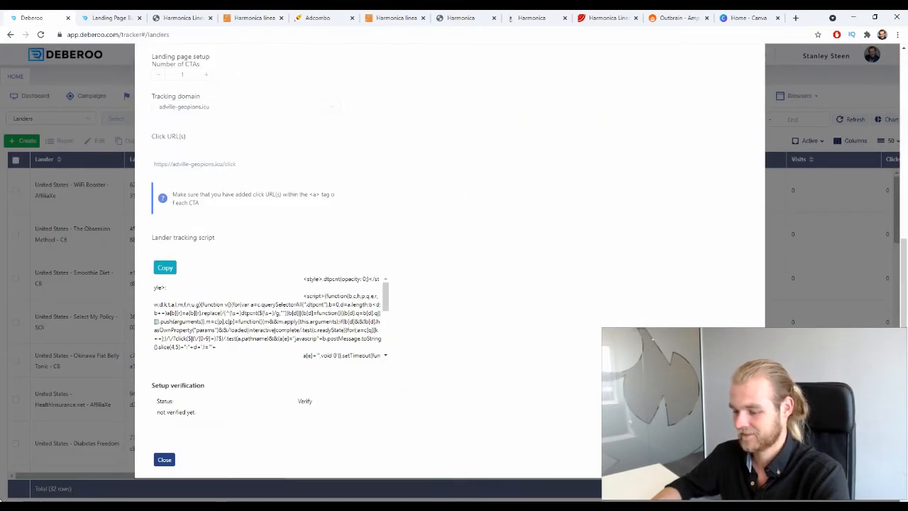
{"action": "left_click", "coordinate": [164, 460]}
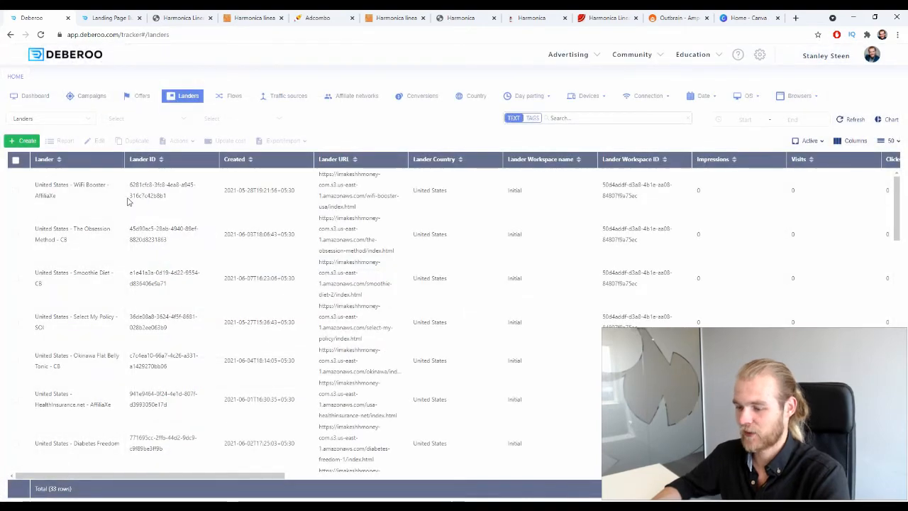
Step: Start another new lander and copy the address of the published Harmonica LP 3 page
{"action": "left_click", "coordinate": [28, 141]}
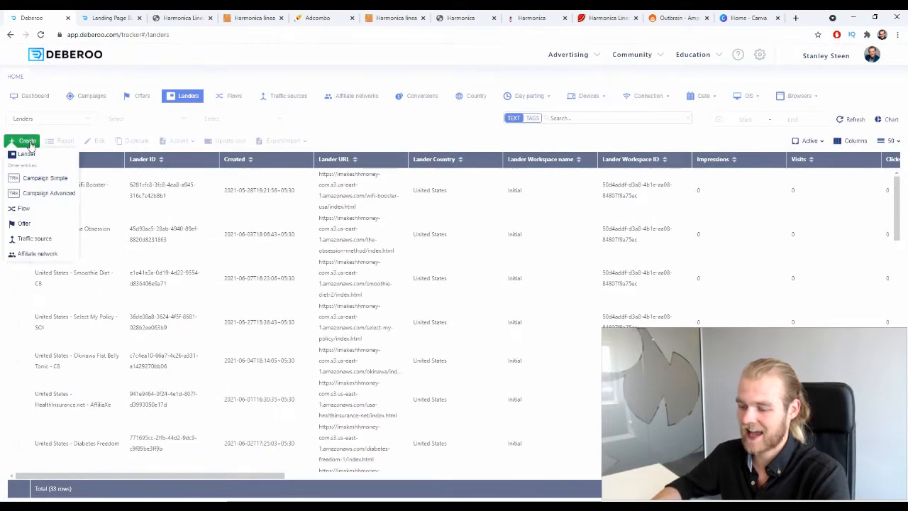
{"action": "left_click", "coordinate": [28, 154]}
{"action": "left_click", "coordinate": [191, 17]}
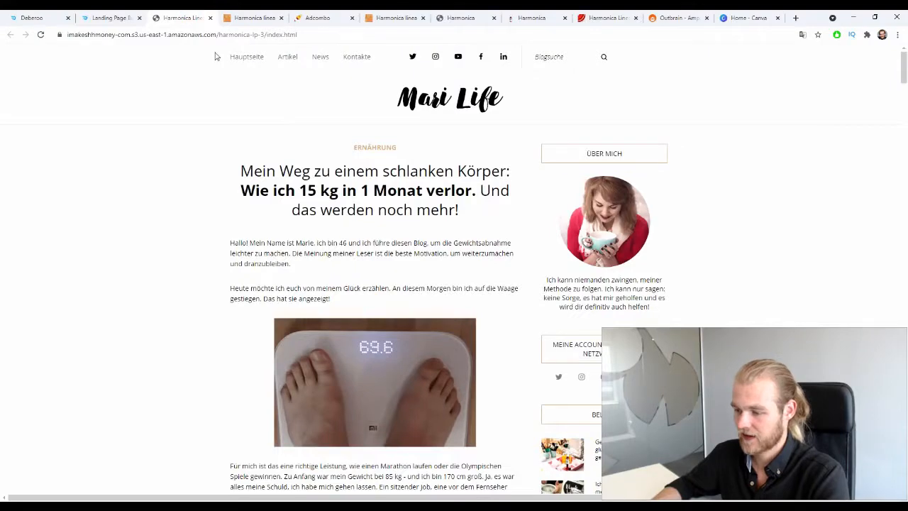
{"action": "left_click", "coordinate": [206, 34]}
{"action": "double_click", "coordinate": [231, 34]}
{"action": "key", "text": "ctrl+a"}
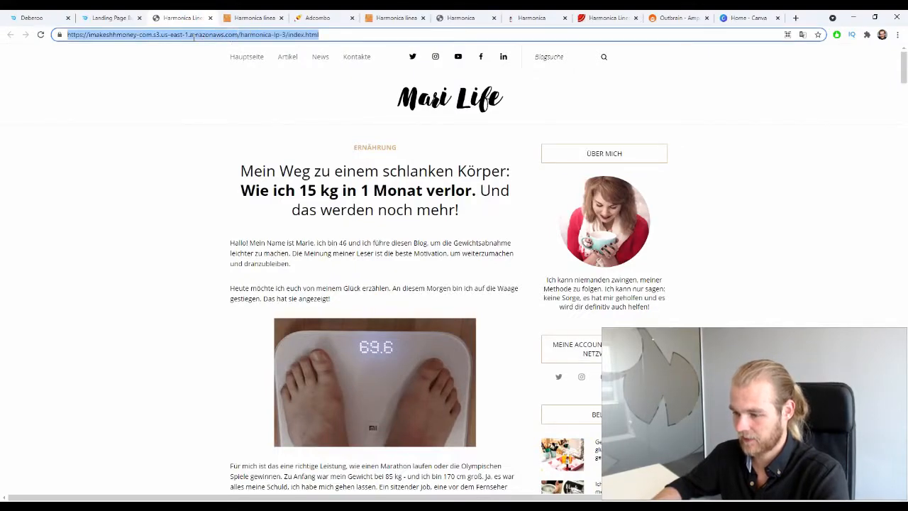
{"action": "key", "text": "ctrl+c"}
{"action": "left_click", "coordinate": [35, 17]}
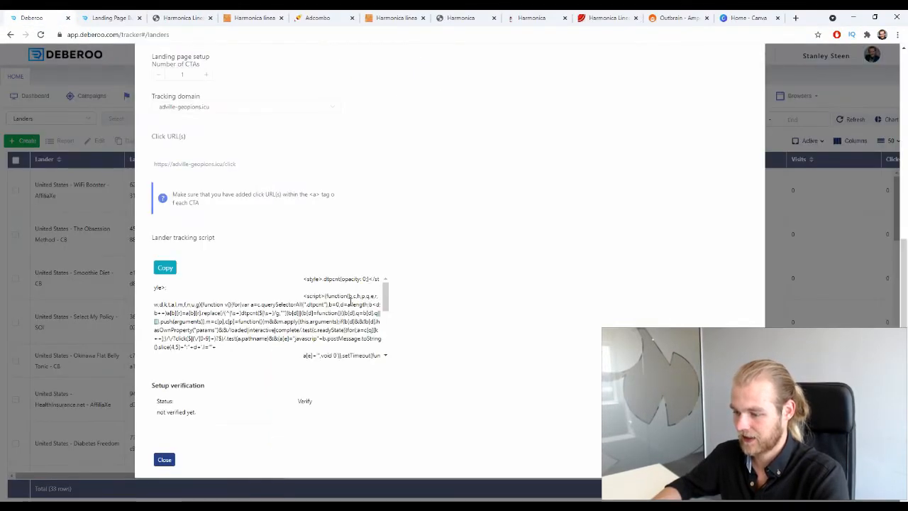
{"action": "scroll", "coordinate": [317, 196], "scroll_direction": "up", "scroll_amount": 4}
{"action": "scroll", "coordinate": [317, 197], "scroll_direction": "up", "scroll_amount": 2}
{"action": "left_click", "coordinate": [316, 179]}
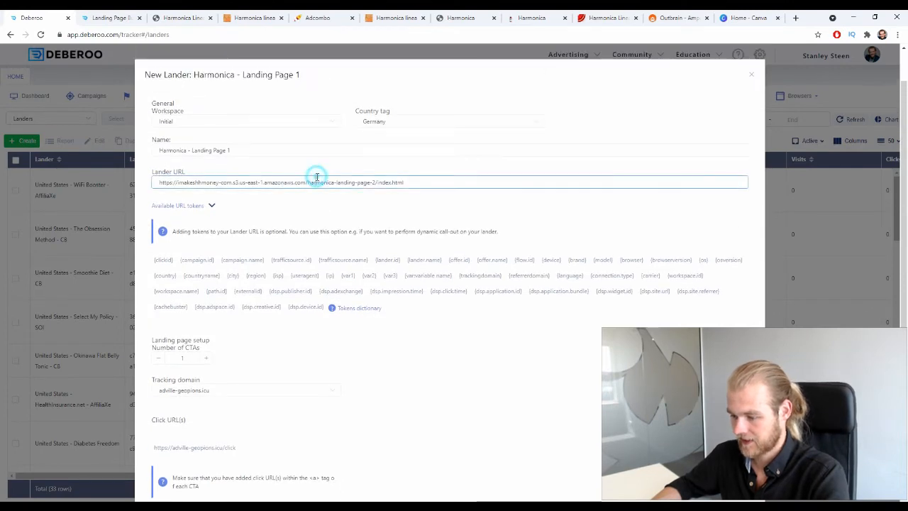
{"action": "key", "text": "ctrl+a"}
{"action": "key", "text": "ctrl+v"}
Step: Change the lander's name to Harmonica - Landing Page 2 and finish the lander
{"action": "left_click", "coordinate": [294, 148]}
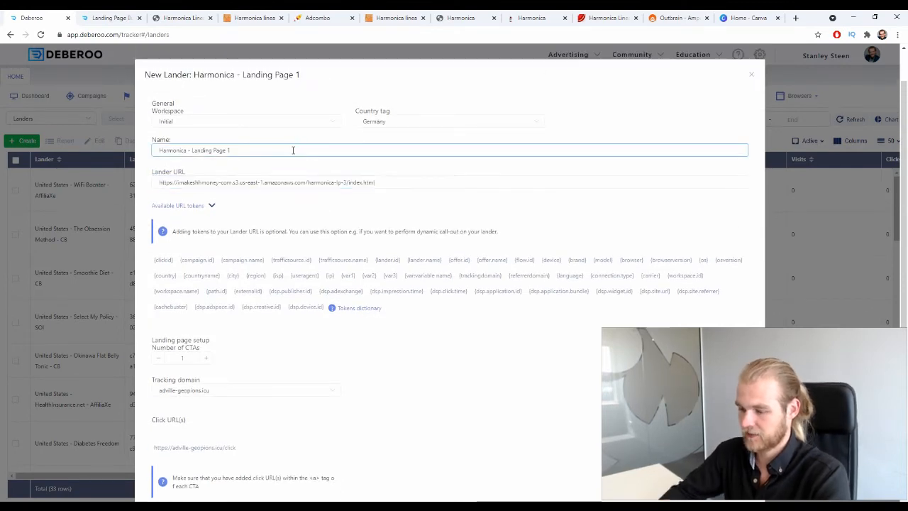
{"action": "key", "text": "BackSpace"}
{"action": "type", "text": "2"}
{"action": "scroll", "coordinate": [304, 142], "scroll_direction": "down", "scroll_amount": 5}
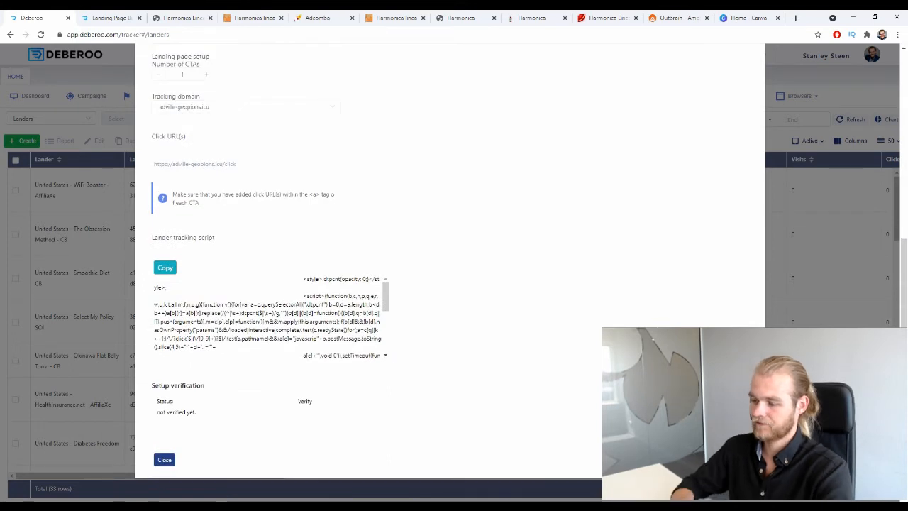
{"action": "left_click", "coordinate": [165, 460]}
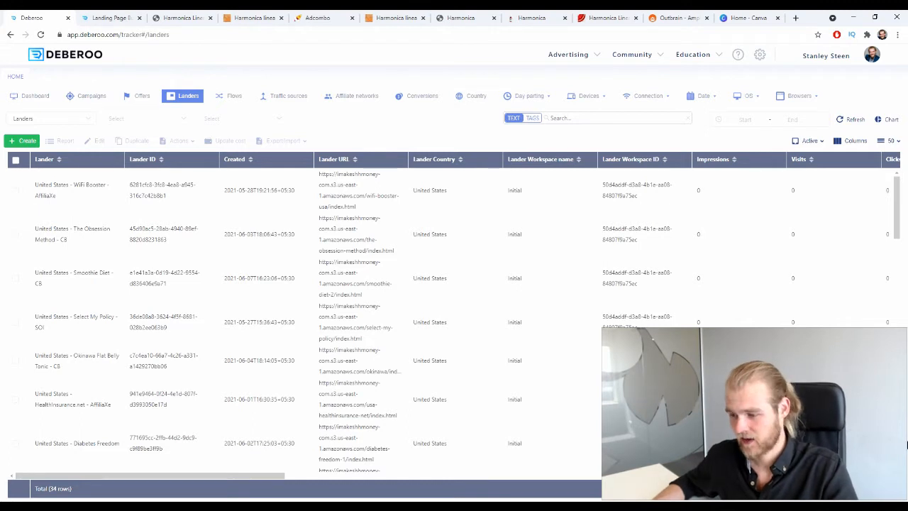
Step: Start a new simple campaign in the tracker and choose Initial as its workspace
{"action": "left_click", "coordinate": [87, 96]}
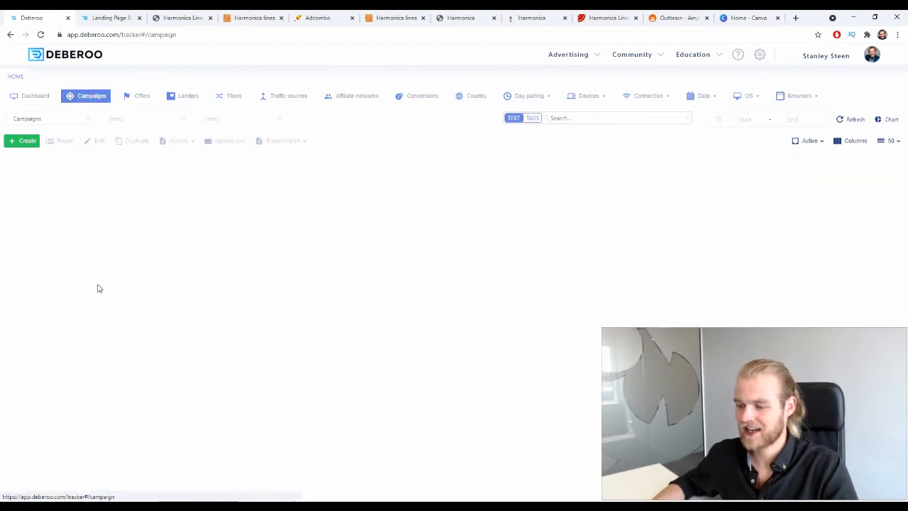
{"action": "left_click", "coordinate": [27, 141]}
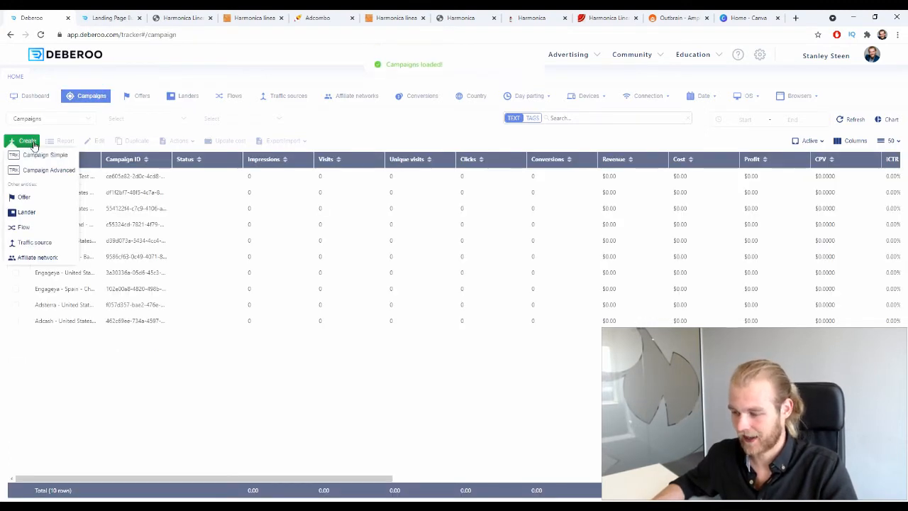
{"action": "left_click", "coordinate": [31, 156]}
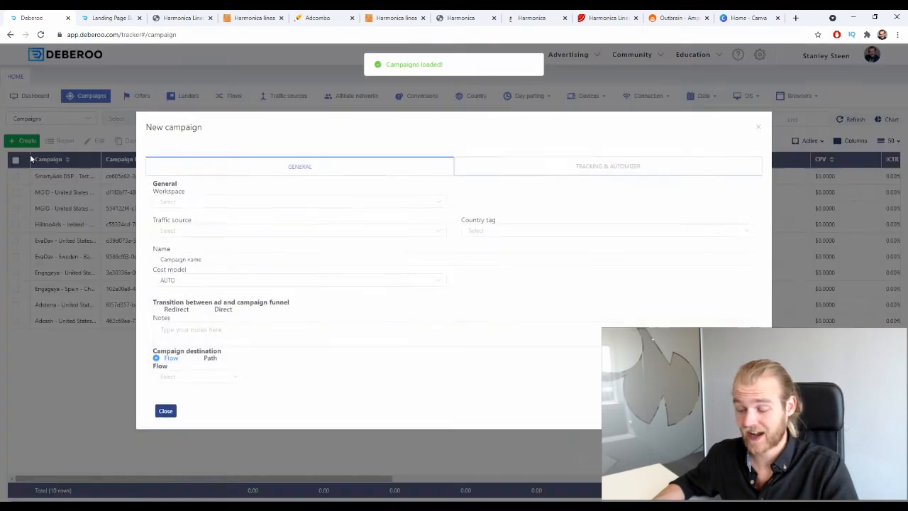
{"action": "left_click", "coordinate": [255, 200]}
{"action": "left_click", "coordinate": [188, 227]}
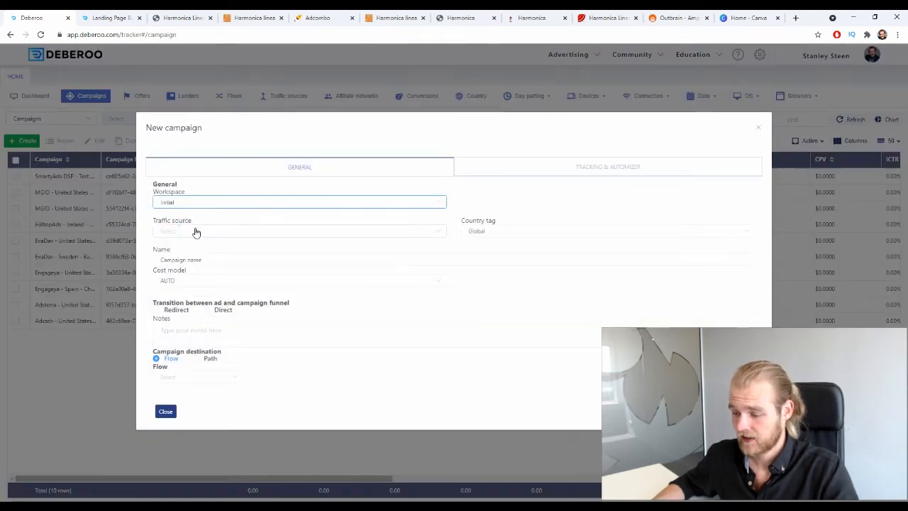
Step: Set the new campaign's traffic source to Outbrain and its country tag to Germany
{"action": "left_click", "coordinate": [223, 230]}
{"action": "scroll", "coordinate": [222, 282], "scroll_direction": "down", "scroll_amount": 3}
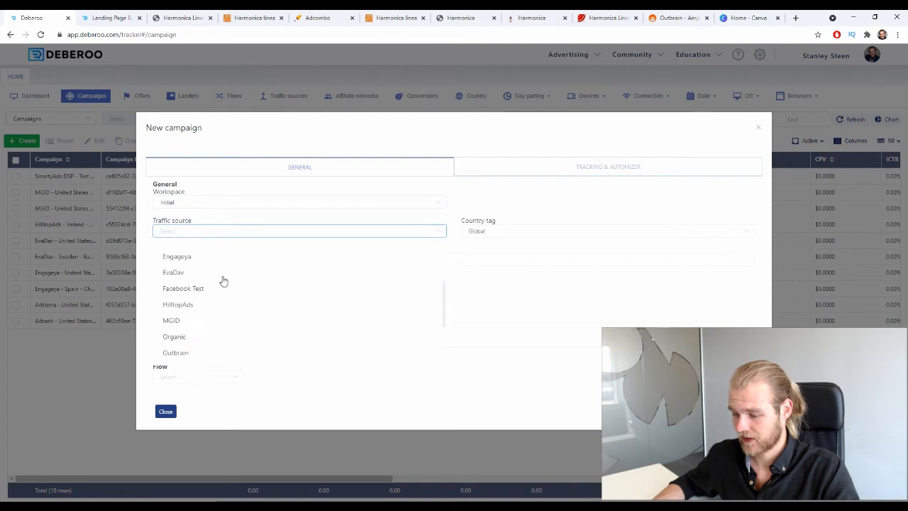
{"action": "left_click", "coordinate": [183, 352]}
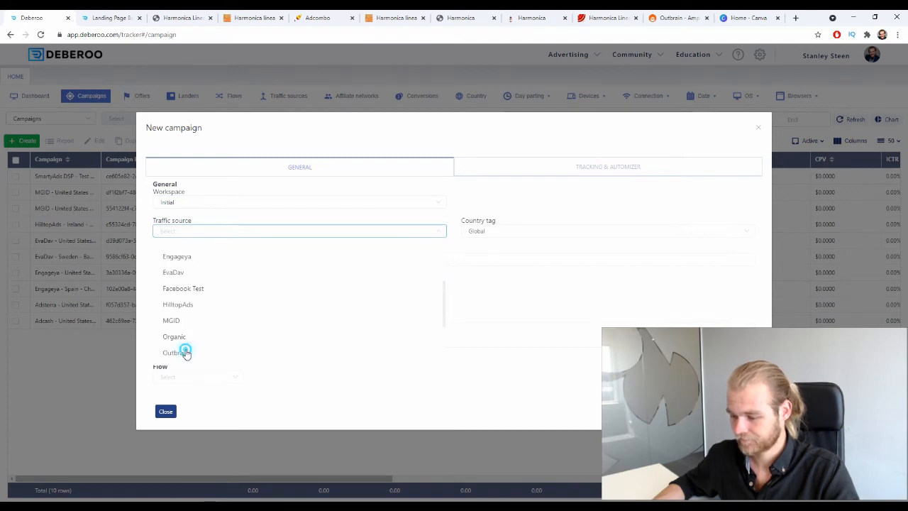
{"action": "left_click", "coordinate": [507, 231]}
{"action": "type", "text": "ger"}
{"action": "left_click", "coordinate": [500, 254]}
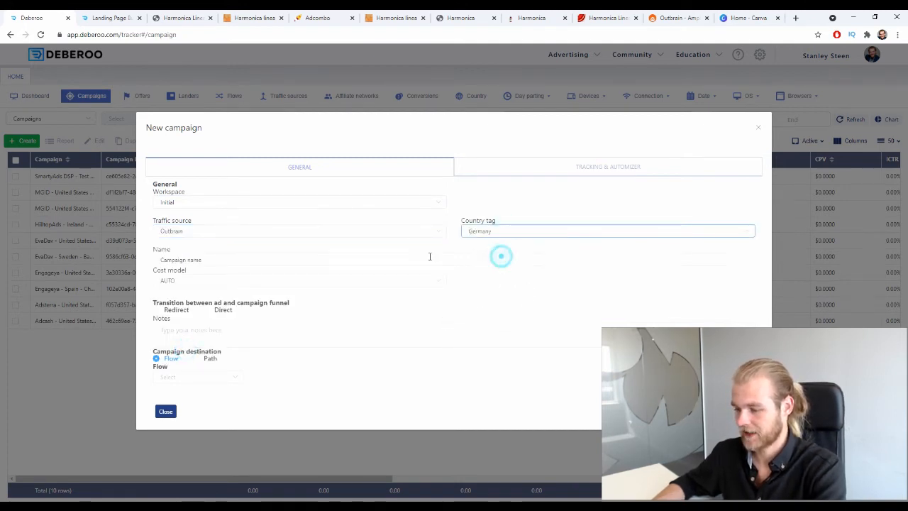
Step: Name the campaign Harmonica - AdCombo and set the transition between ad and campaign funnel to Redirect
{"action": "left_click", "coordinate": [227, 257]}
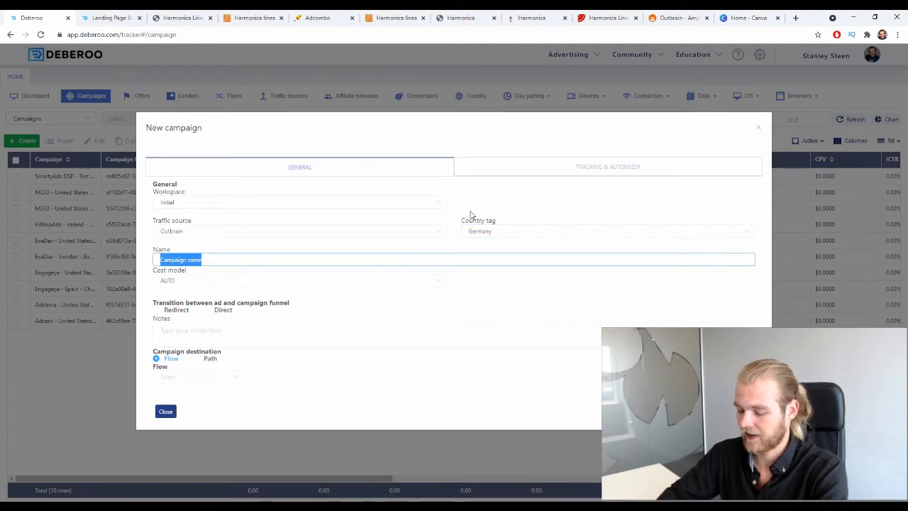
{"action": "type", "text": "Harmonica"}
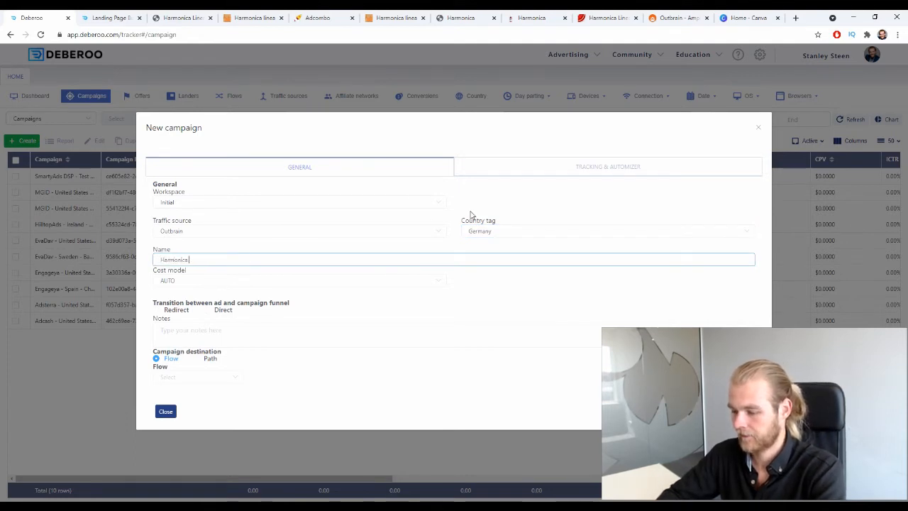
{"action": "type", "text": " - AdCombo"}
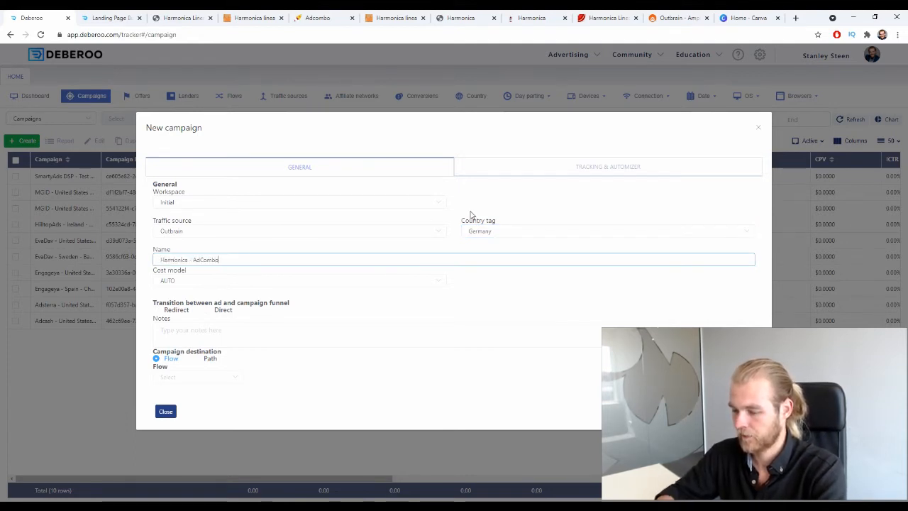
{"action": "left_click_drag", "start_coordinate": [154, 303], "coordinate": [218, 312]}
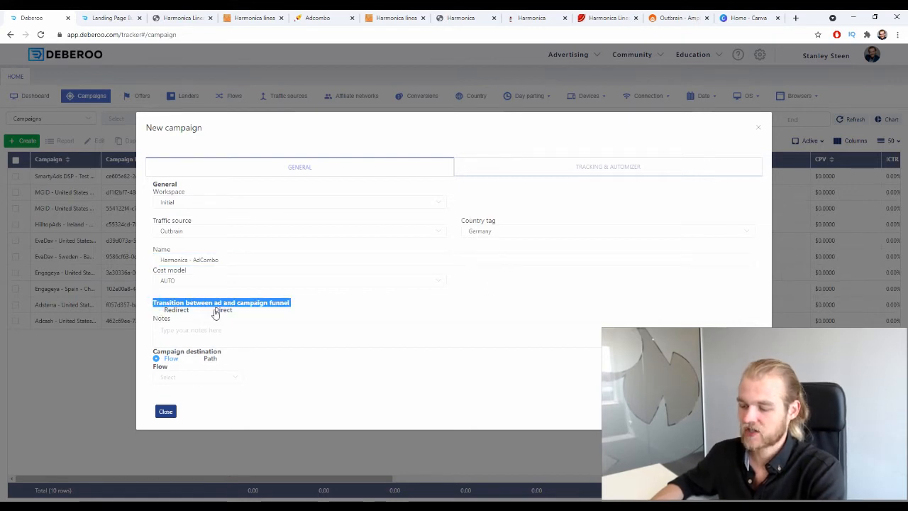
{"action": "left_click", "coordinate": [221, 311]}
{"action": "left_click", "coordinate": [187, 311]}
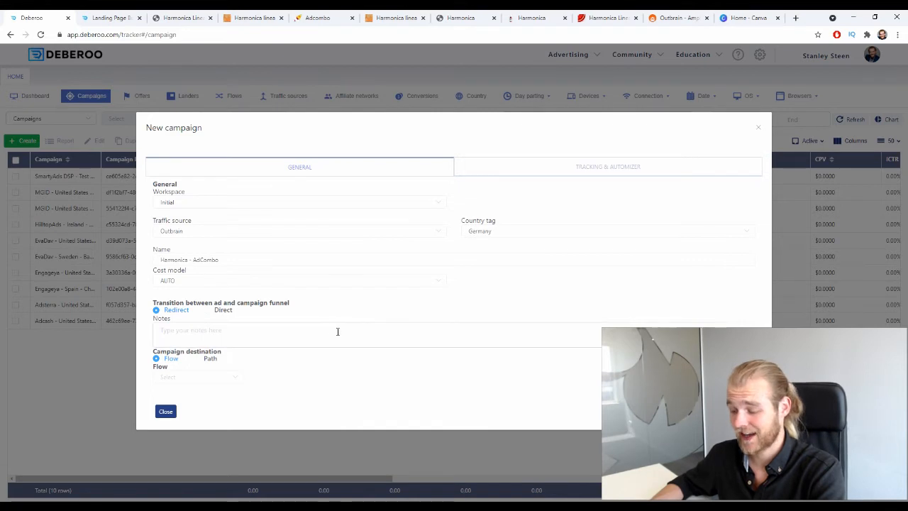
Step: Set the campaign destination to Path with landers and offers, and make the transition to offer 302
{"action": "left_click_drag", "start_coordinate": [223, 355], "coordinate": [151, 351]}
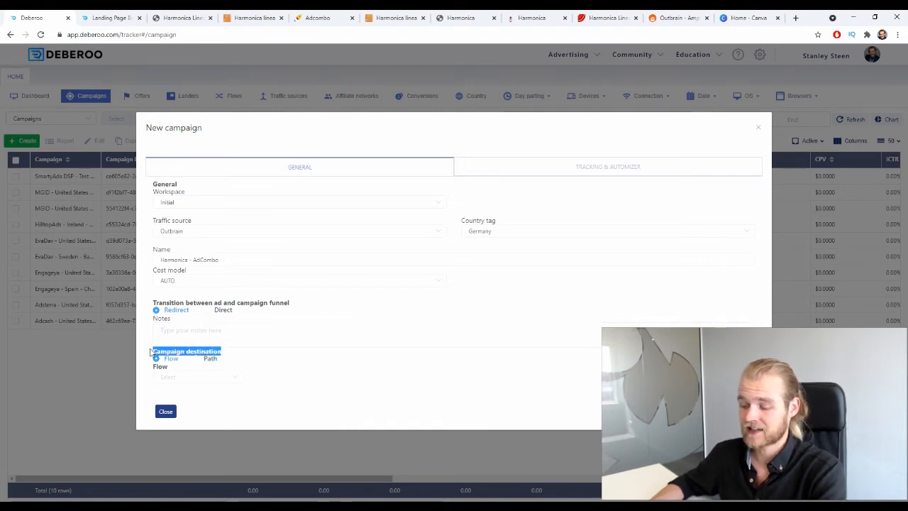
{"action": "left_click", "coordinate": [207, 359]}
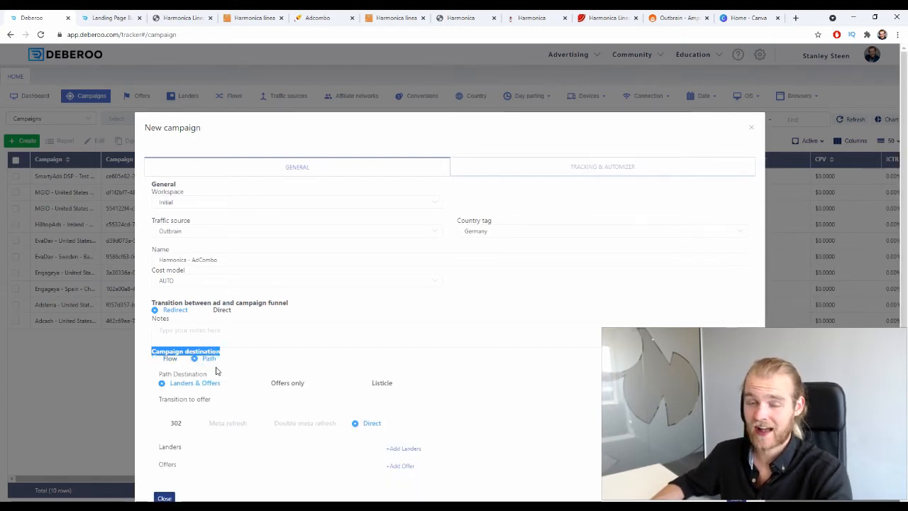
{"action": "scroll", "coordinate": [219, 366], "scroll_direction": "down", "scroll_amount": 1}
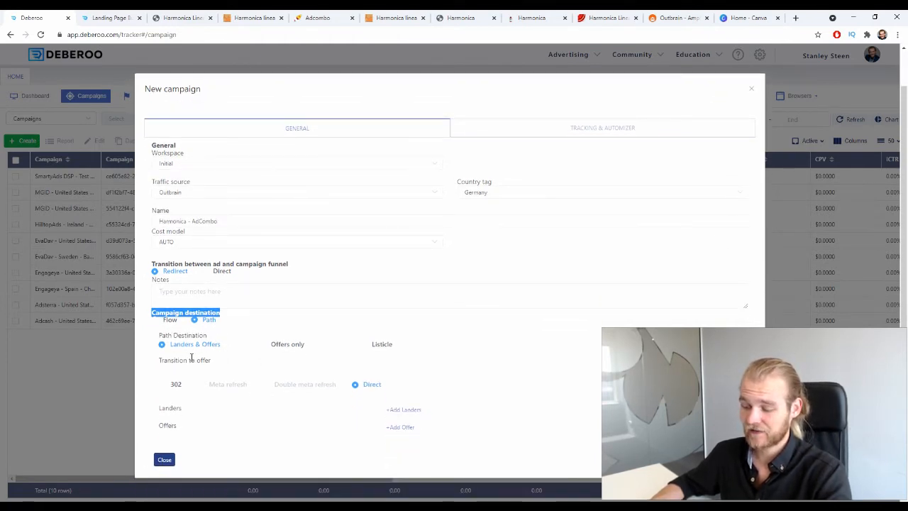
{"action": "left_click_drag", "start_coordinate": [156, 360], "coordinate": [207, 360]}
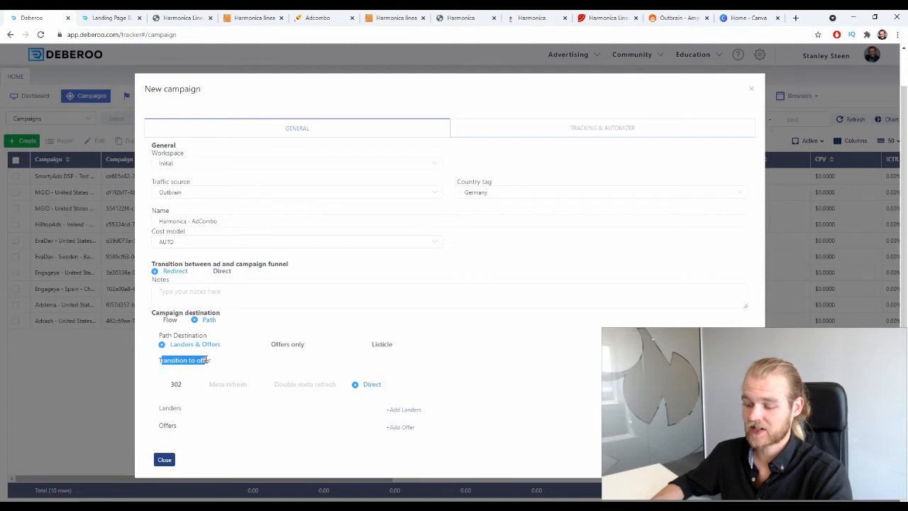
{"action": "left_click", "coordinate": [216, 369]}
{"action": "left_click", "coordinate": [173, 387]}
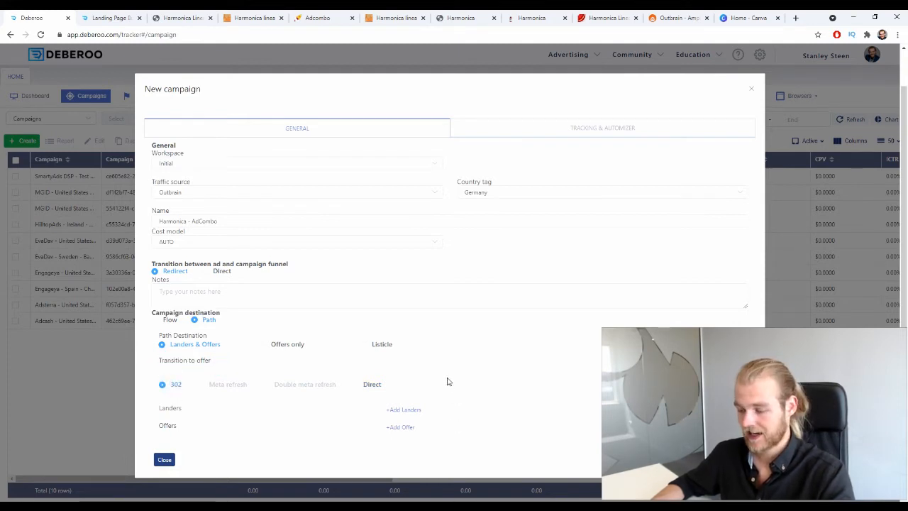
Step: Add two lander rows and two offer rows to the campaign's path
{"action": "left_click", "coordinate": [405, 411]}
{"action": "left_click", "coordinate": [411, 410]}
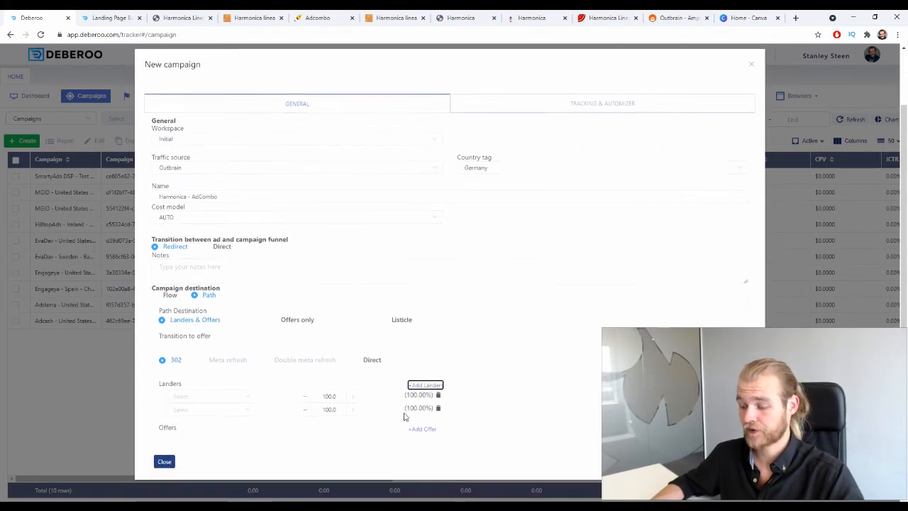
{"action": "left_click", "coordinate": [421, 428]}
{"action": "left_click", "coordinate": [421, 428]}
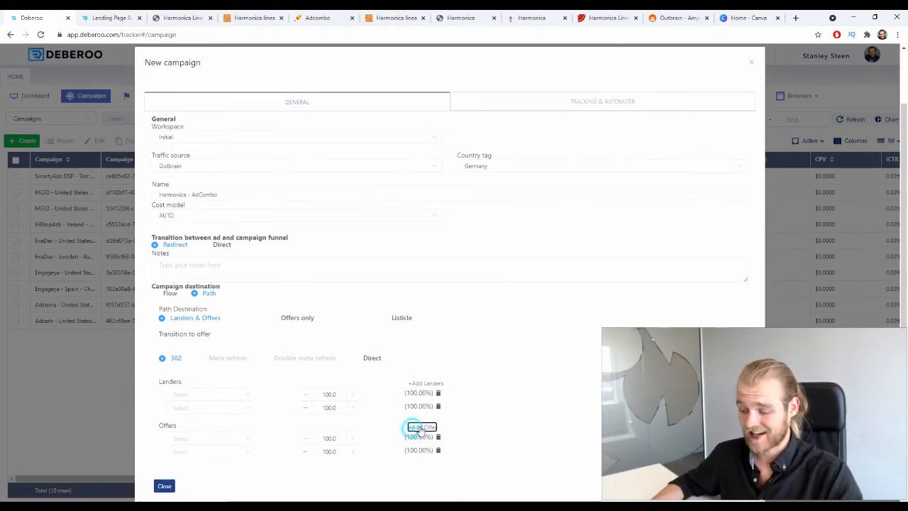
Step: Assign Germany - Harmonica - Landing Page 1 and Germany - Harmonica - Landing Page 2 as the path's two landers
{"action": "left_click", "coordinate": [253, 370]}
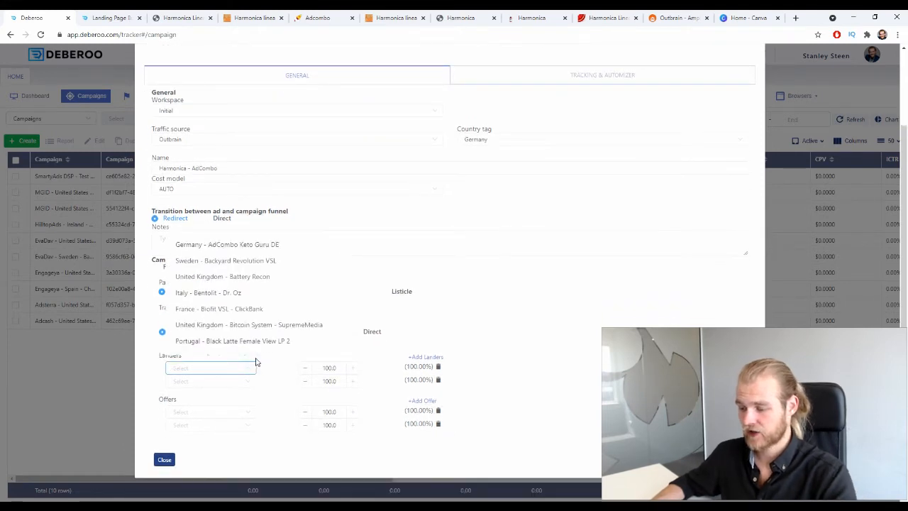
{"action": "type", "text": "harmon"}
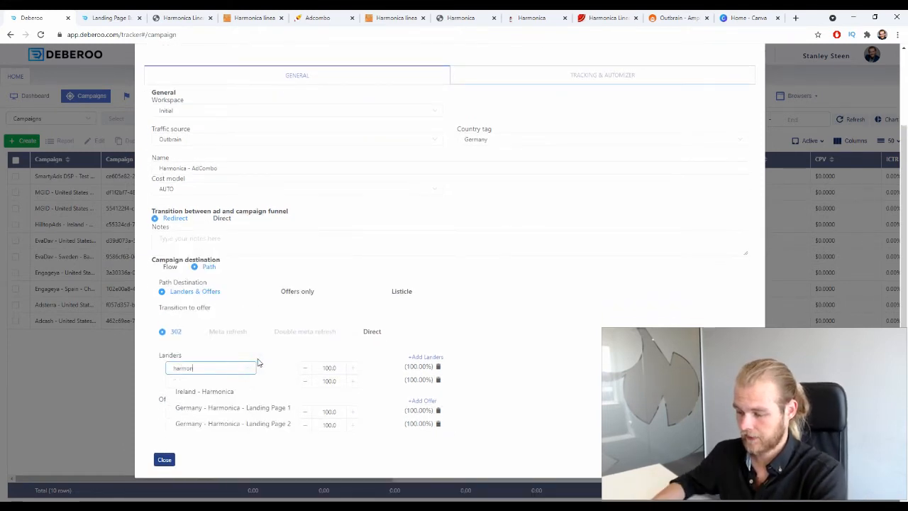
{"action": "left_click", "coordinate": [232, 409]}
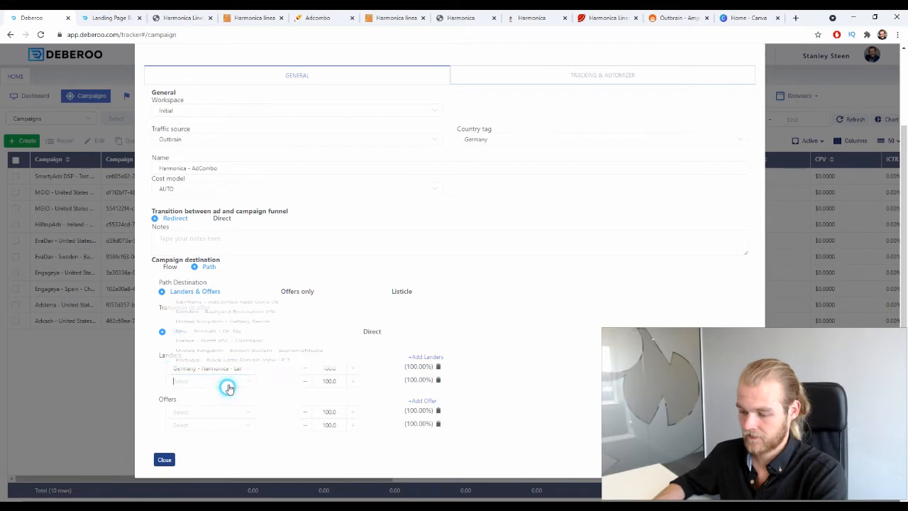
{"action": "left_click", "coordinate": [228, 384]}
{"action": "type", "text": "harmon"}
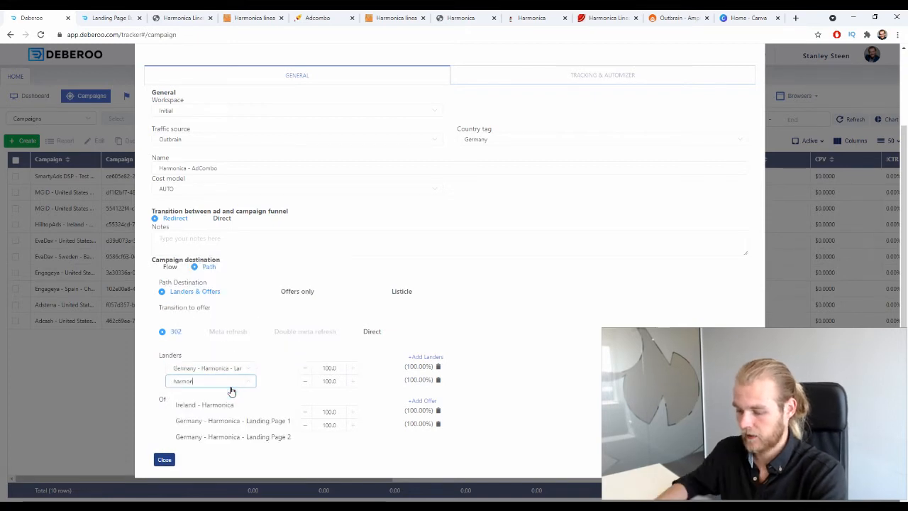
{"action": "left_click", "coordinate": [258, 437]}
Step: Assign AdCombo's Germany Harmonica Offer Page 1 and Offer Page 2 as the path's two offers
{"action": "left_click", "coordinate": [245, 412]}
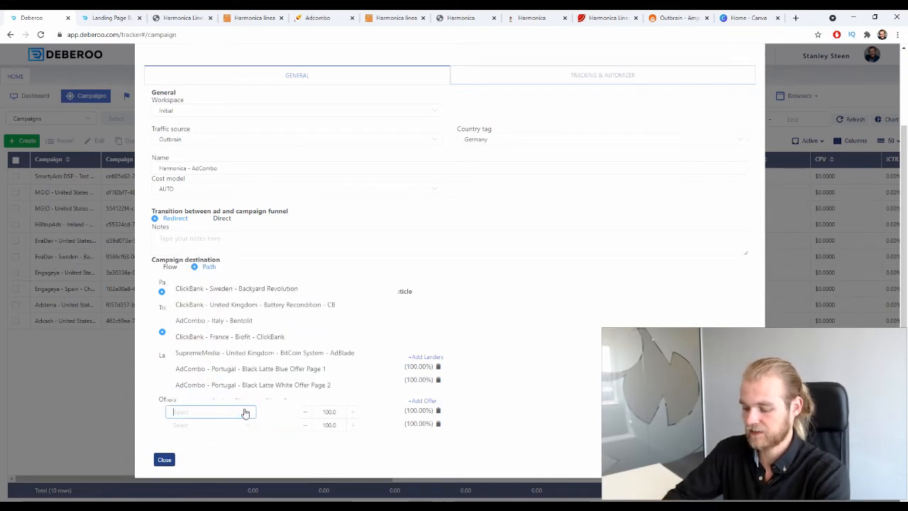
{"action": "type", "text": "harmon"}
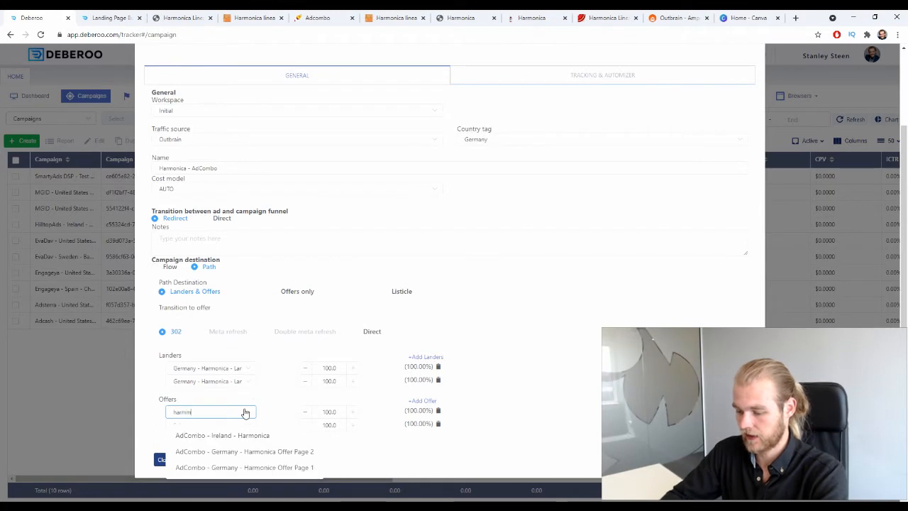
{"action": "type", "text": "on"}
{"action": "key", "text": "BackSpace"}
{"action": "key", "text": "BackSpace"}
{"action": "key", "text": "BackSpace"}
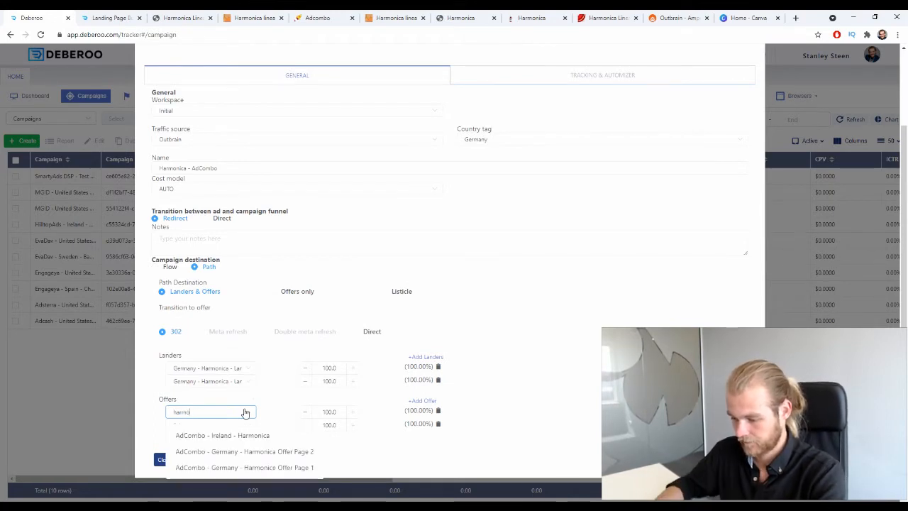
{"action": "left_click", "coordinate": [244, 467]}
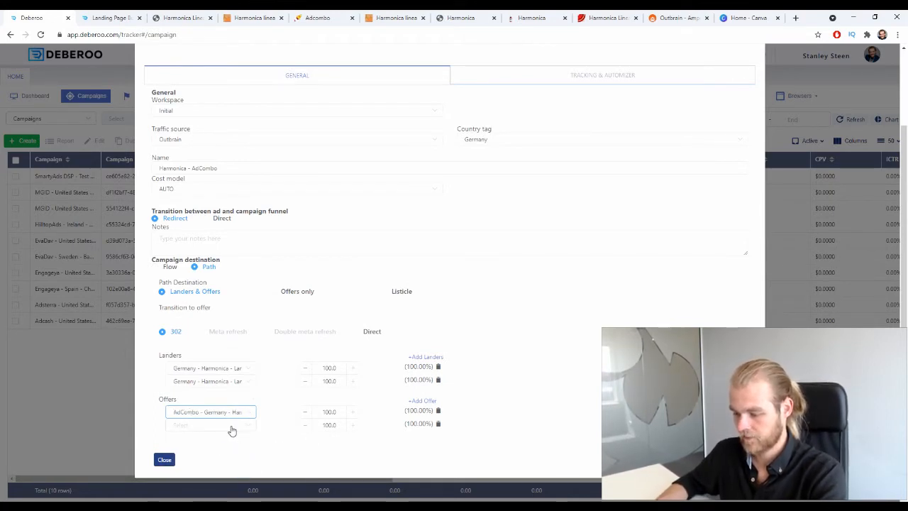
{"action": "left_click", "coordinate": [232, 428]}
{"action": "type", "text": "harmon"}
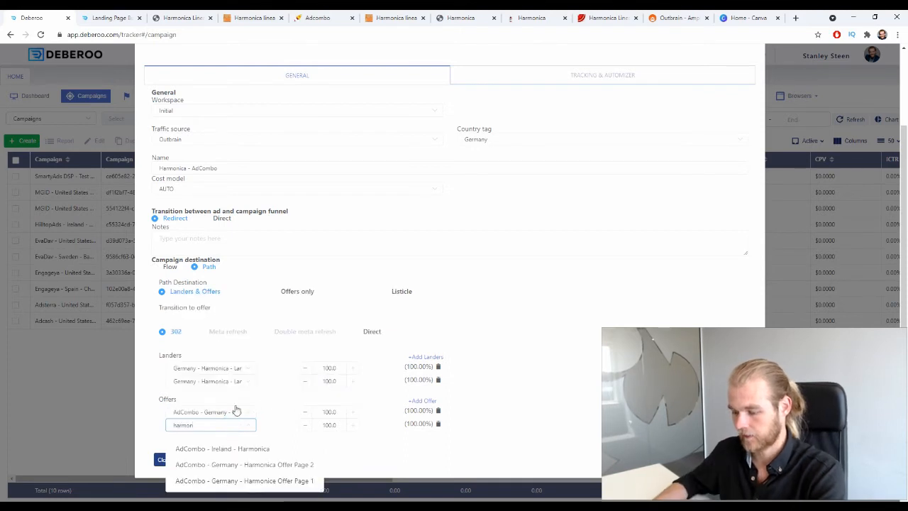
{"action": "left_click", "coordinate": [287, 466]}
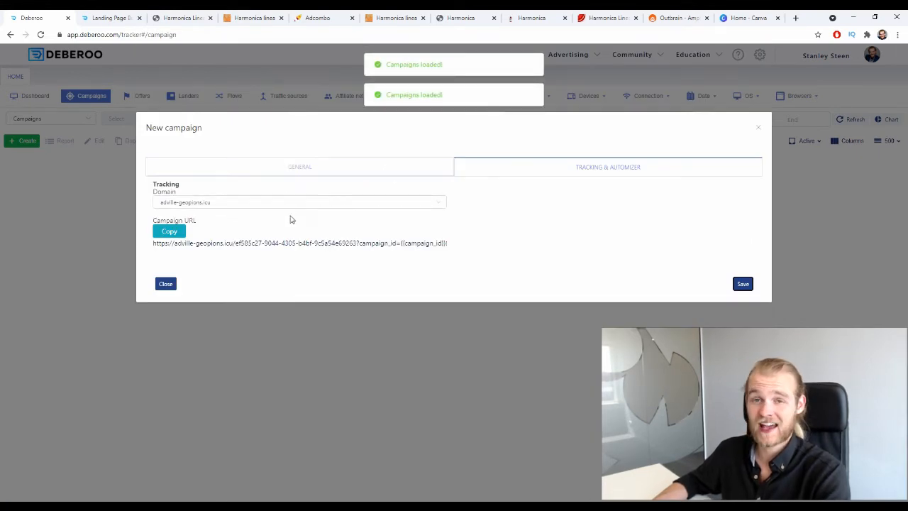
Step: Copy the new campaign's tracking URL and switch to the Outbrain Amplify campaigns page
{"action": "left_click_drag", "start_coordinate": [221, 220], "coordinate": [162, 227]}
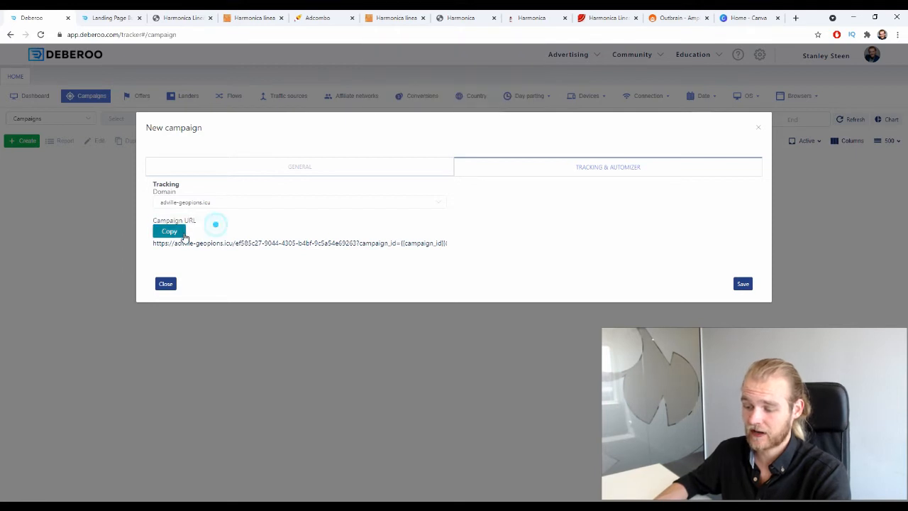
{"action": "left_click", "coordinate": [178, 234]}
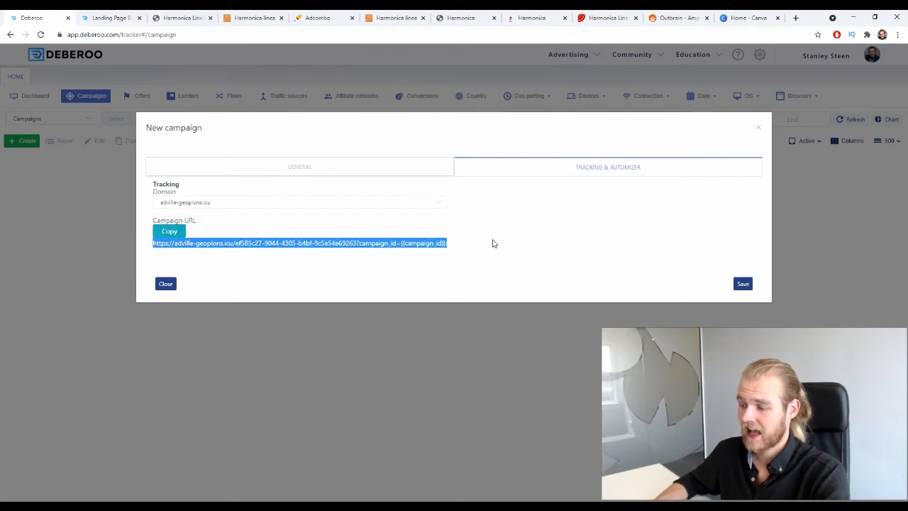
{"action": "left_click", "coordinate": [281, 18]}
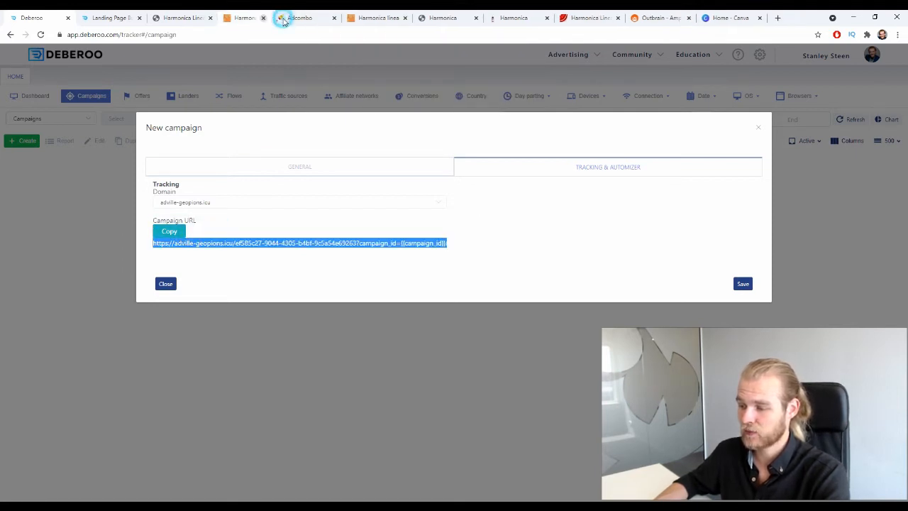
{"action": "left_click", "coordinate": [282, 17]}
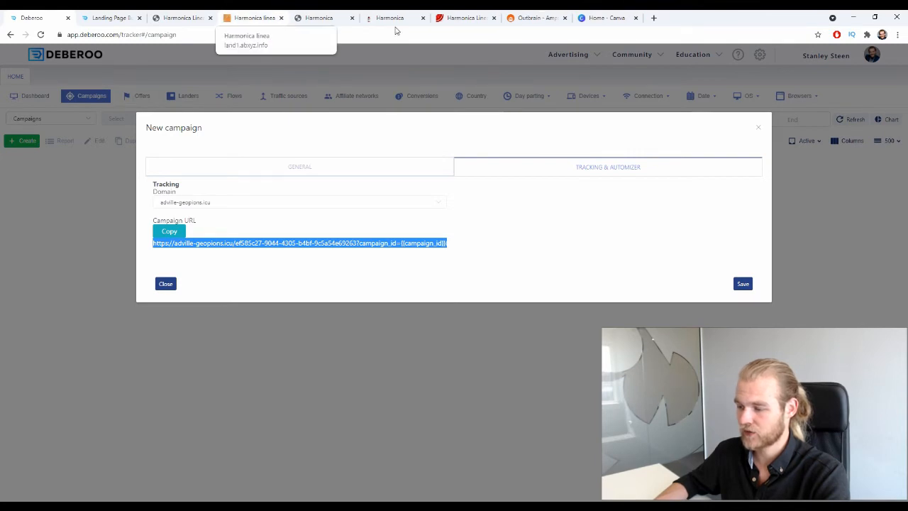
{"action": "left_click", "coordinate": [532, 18]}
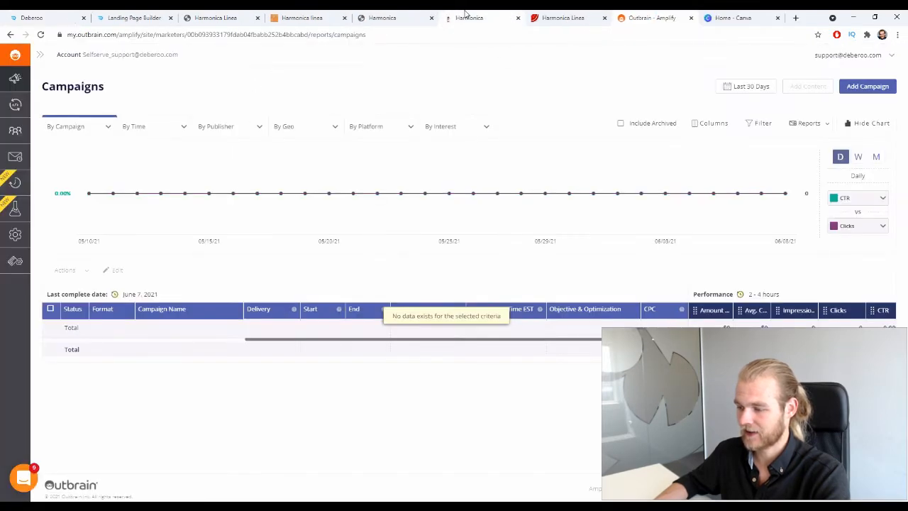
Step: Close the remaining Harmonica page tabs, keeping Deberoo, Landing Page Builder, Outbrain and Canva open
{"action": "left_click", "coordinate": [468, 17]}
{"action": "left_click", "coordinate": [386, 18]}
{"action": "left_click", "coordinate": [428, 17]}
{"action": "left_click", "coordinate": [431, 18]}
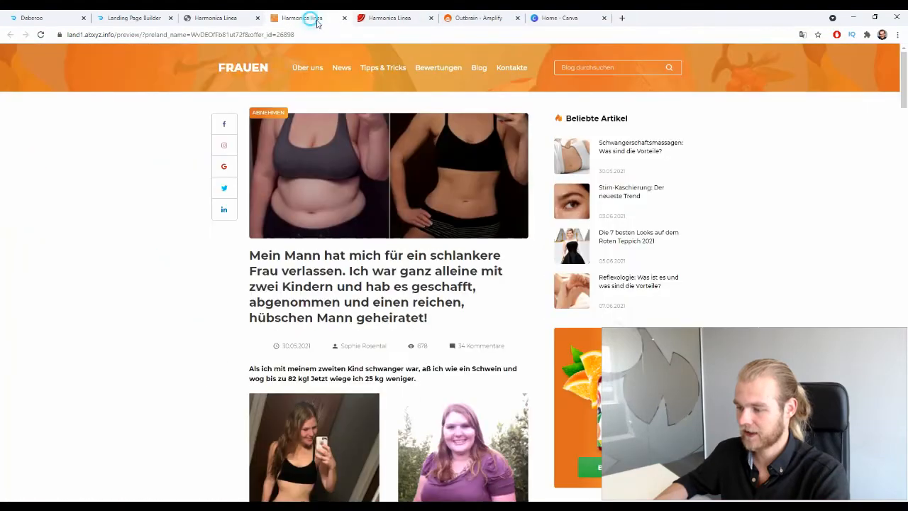
{"action": "left_click", "coordinate": [344, 17]}
{"action": "left_click", "coordinate": [241, 18]}
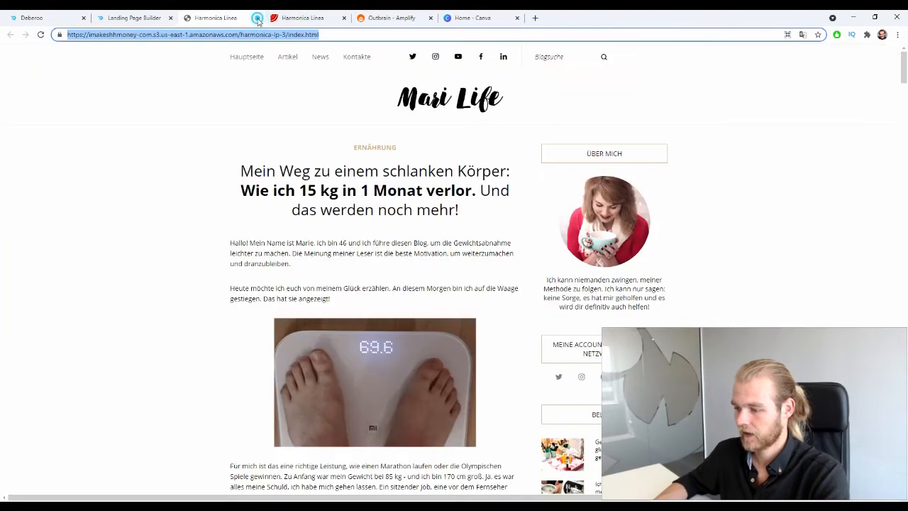
{"action": "left_click", "coordinate": [257, 17]}
{"action": "left_click", "coordinate": [257, 18]}
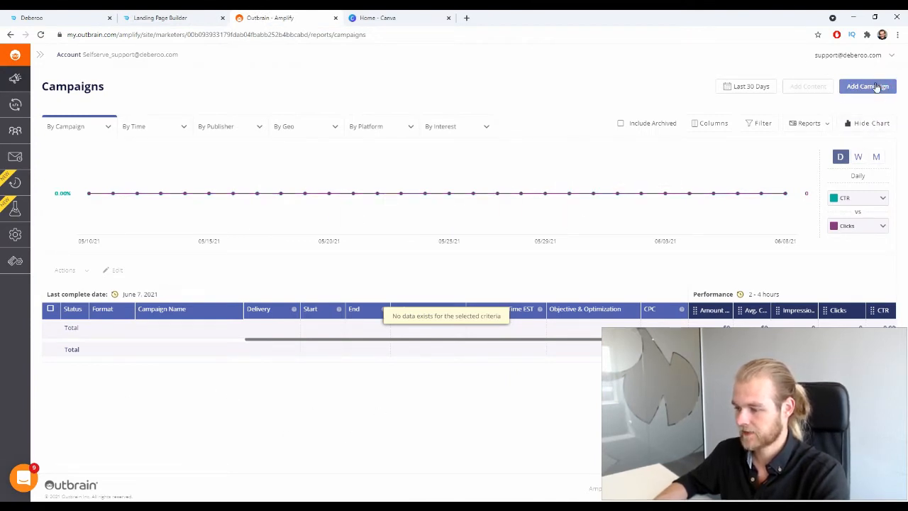
Step: Add a new campaign and name it "DE - Harmonica - AdCombo"
{"action": "left_click", "coordinate": [13, 82]}
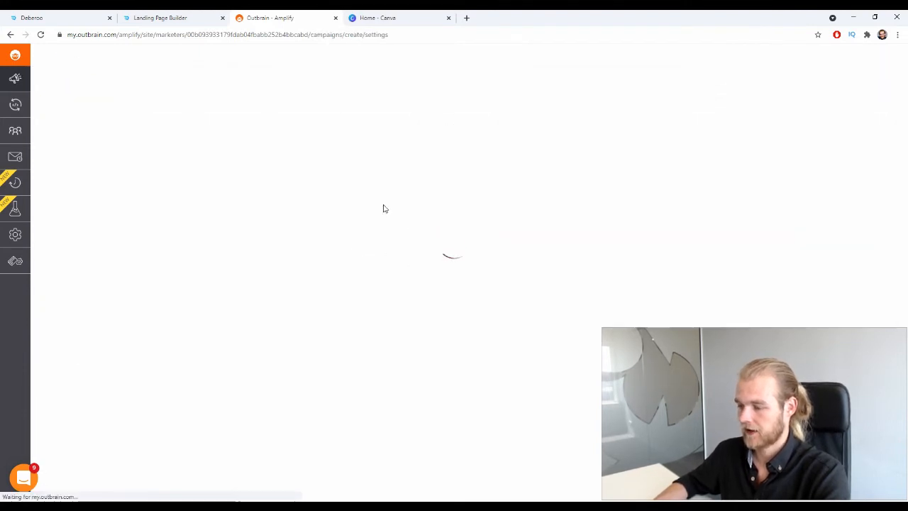
{"action": "left_click", "coordinate": [307, 142]}
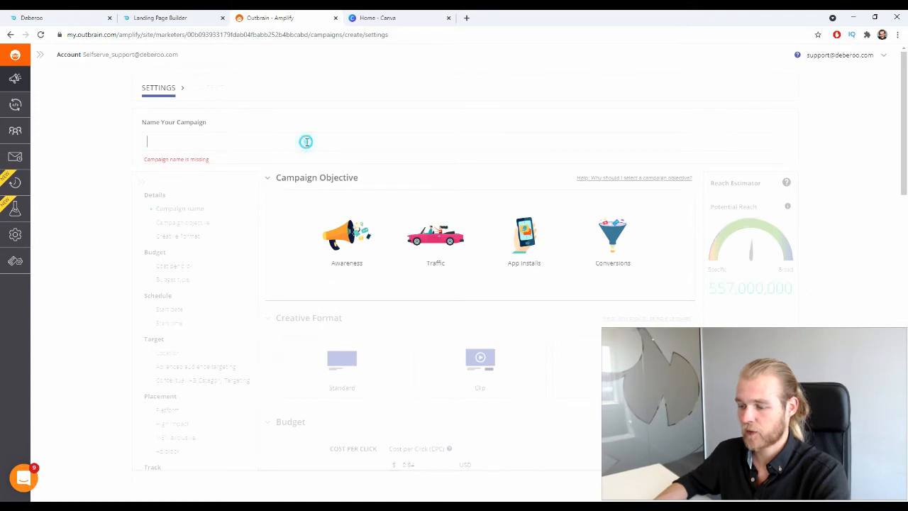
{"action": "type", "text": "DE -"}
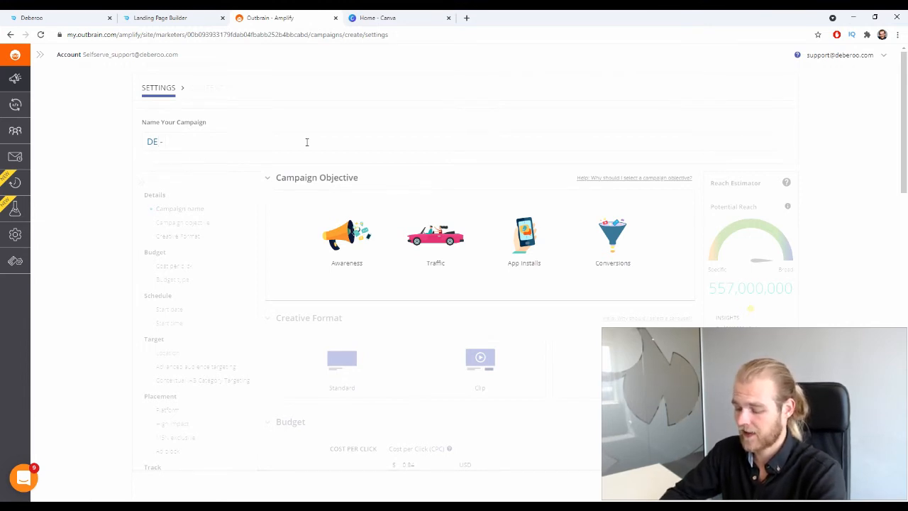
{"action": "type", "text": " Harmonica "}
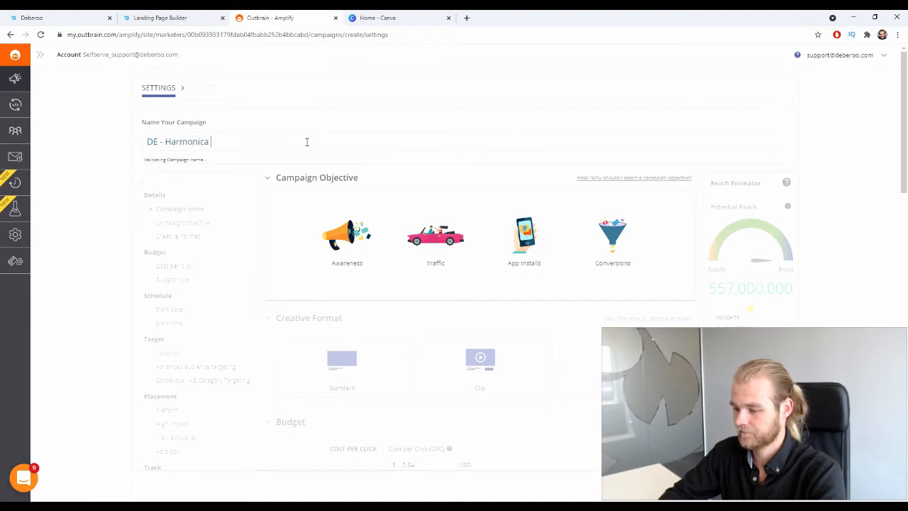
{"action": "type", "text": "0"}
{"action": "key", "text": "BackSpace"}
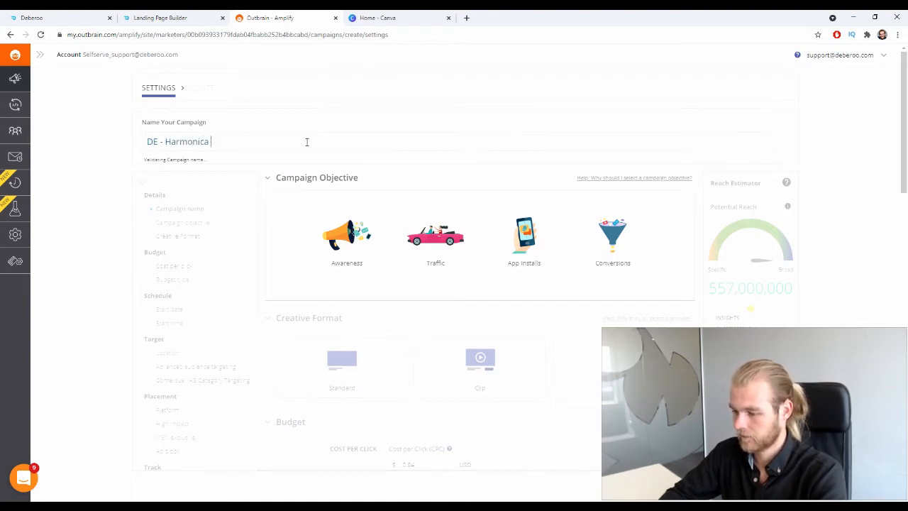
{"action": "type", "text": "AdCombo"}
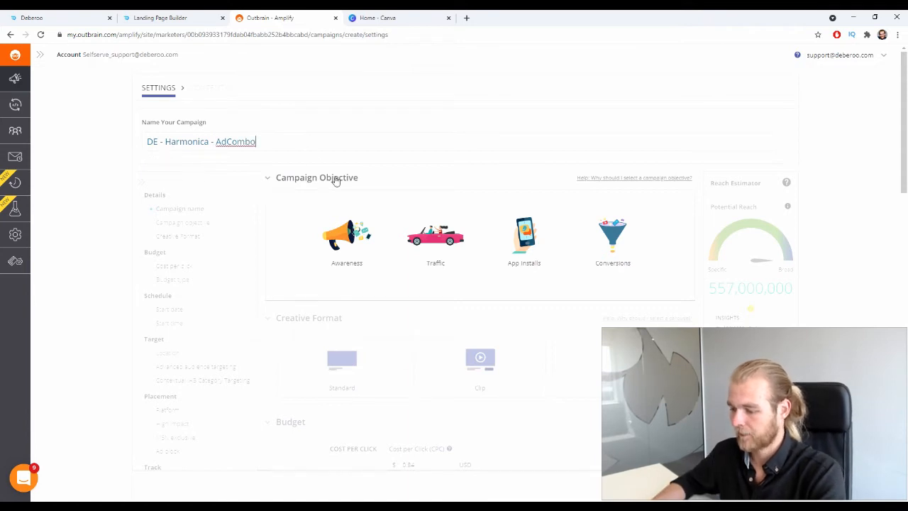
Step: Choose Conversions as the campaign objective and Standard as the creative format
{"action": "left_click", "coordinate": [628, 236]}
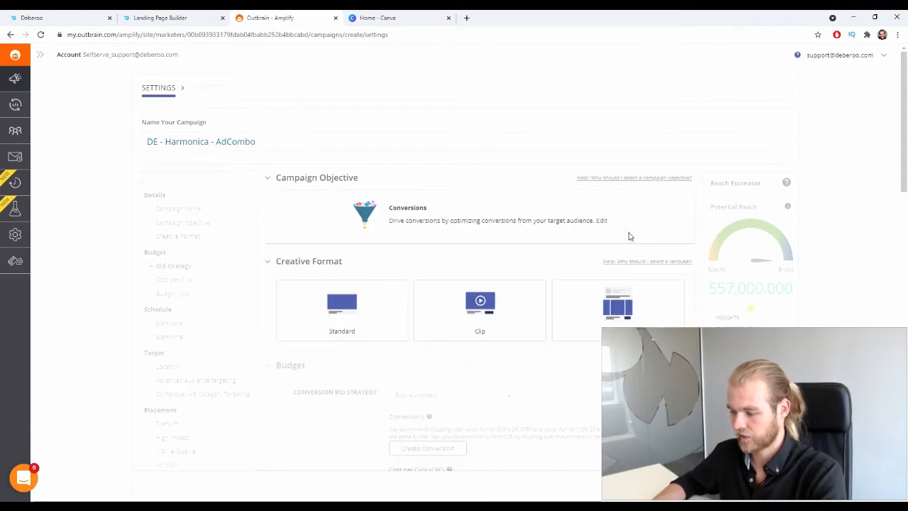
{"action": "scroll", "coordinate": [496, 217], "scroll_direction": "down", "scroll_amount": 1}
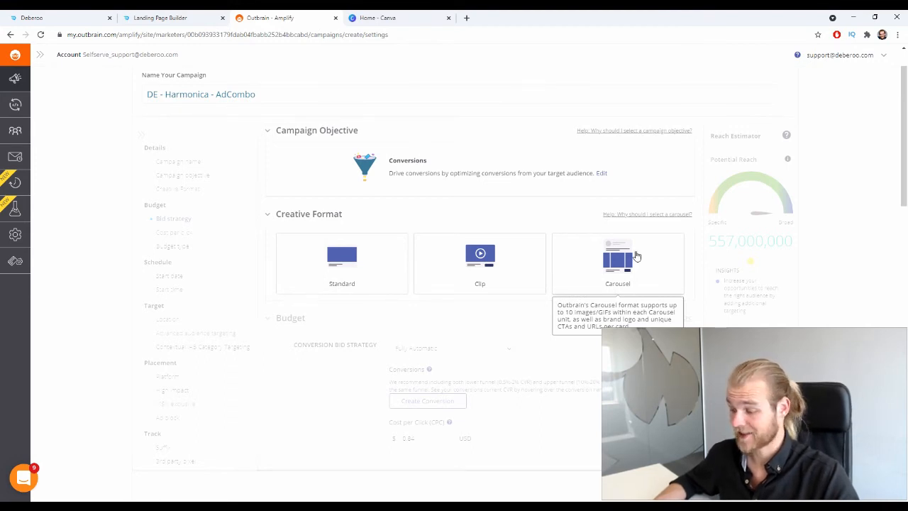
{"action": "left_click", "coordinate": [304, 283]}
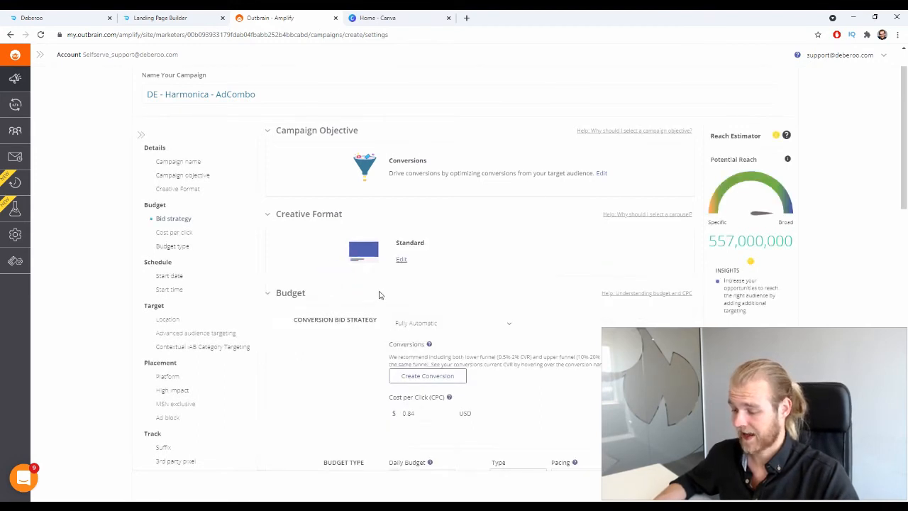
Step: Set the conversion bid strategy to Semi Automatic and review the cost-per-click setting
{"action": "scroll", "coordinate": [384, 286], "scroll_direction": "down", "scroll_amount": 1}
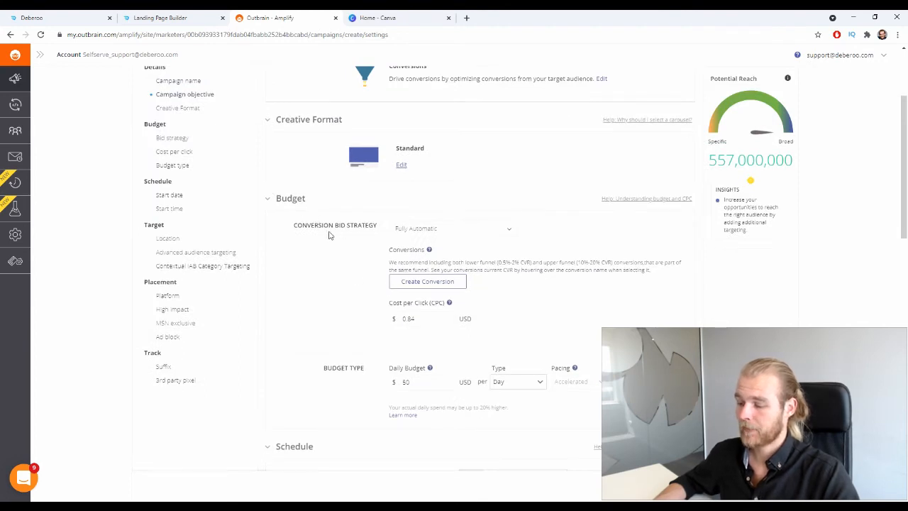
{"action": "left_click", "coordinate": [471, 234]}
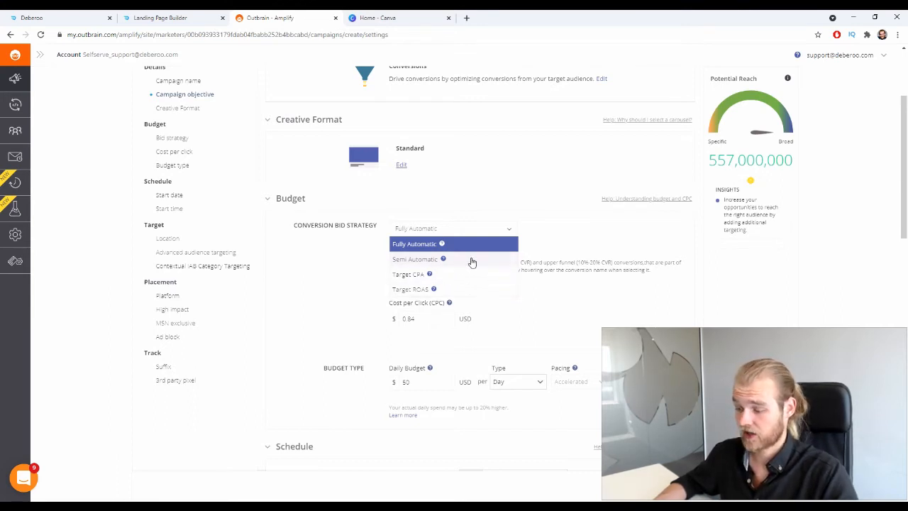
{"action": "left_click", "coordinate": [471, 263]}
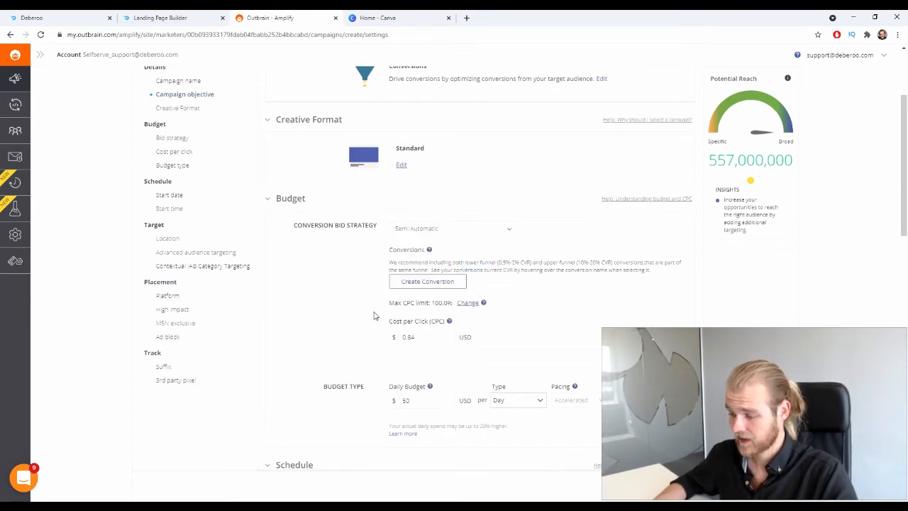
{"action": "scroll", "coordinate": [378, 308], "scroll_direction": "down", "scroll_amount": 1}
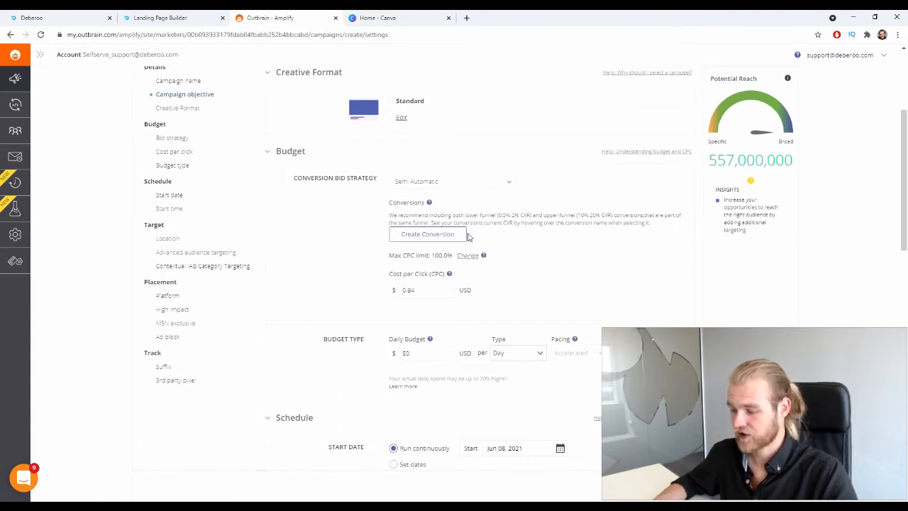
{"action": "scroll", "coordinate": [468, 237], "scroll_direction": "down", "scroll_amount": 1}
{"action": "left_click_drag", "start_coordinate": [392, 227], "coordinate": [431, 227]}
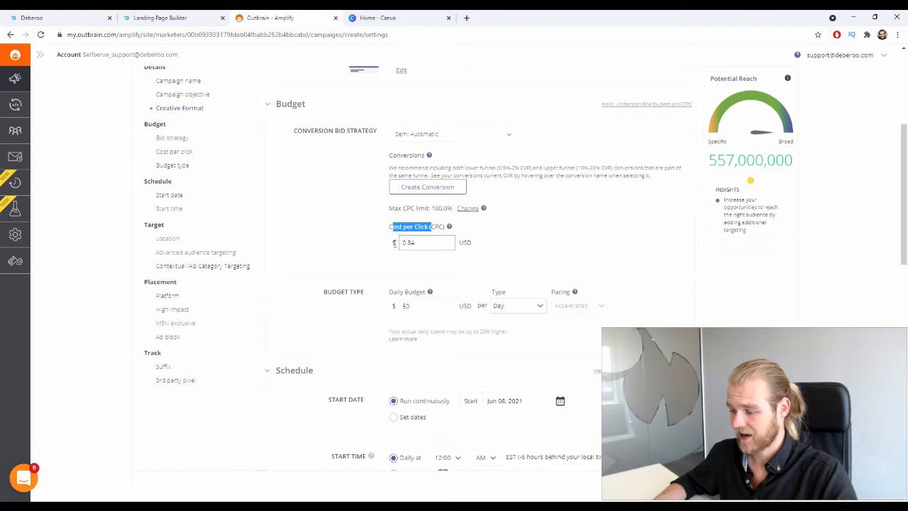
{"action": "left_click", "coordinate": [325, 242]}
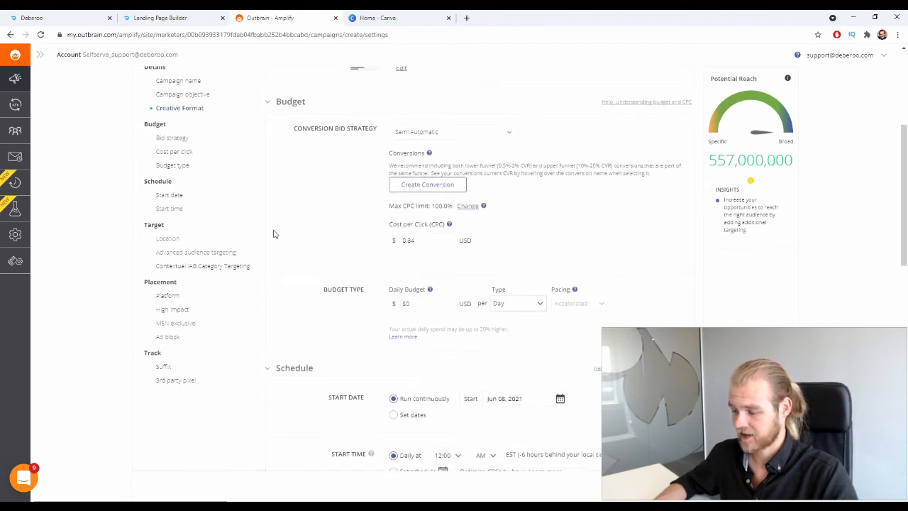
Step: Set the campaign's daily budget to 250 USD
{"action": "scroll", "coordinate": [275, 233], "scroll_direction": "down", "scroll_amount": 2}
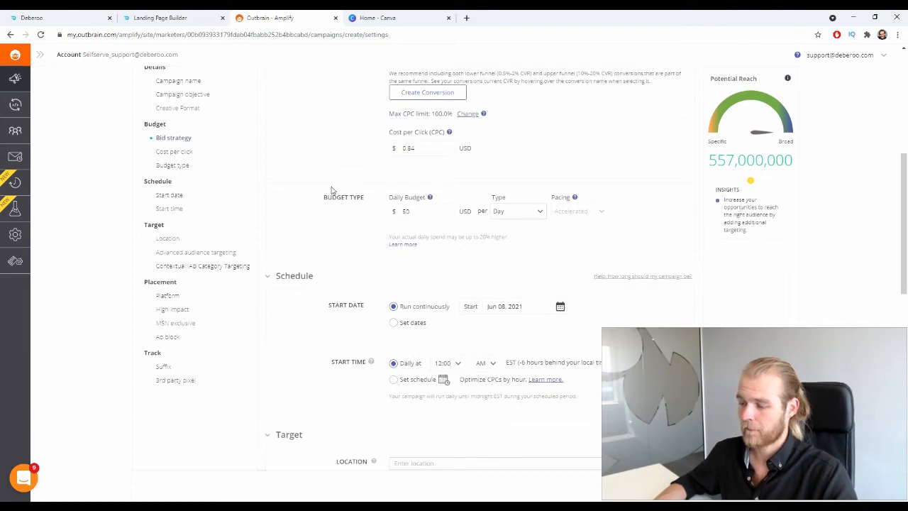
{"action": "left_click_drag", "start_coordinate": [389, 198], "coordinate": [423, 198]}
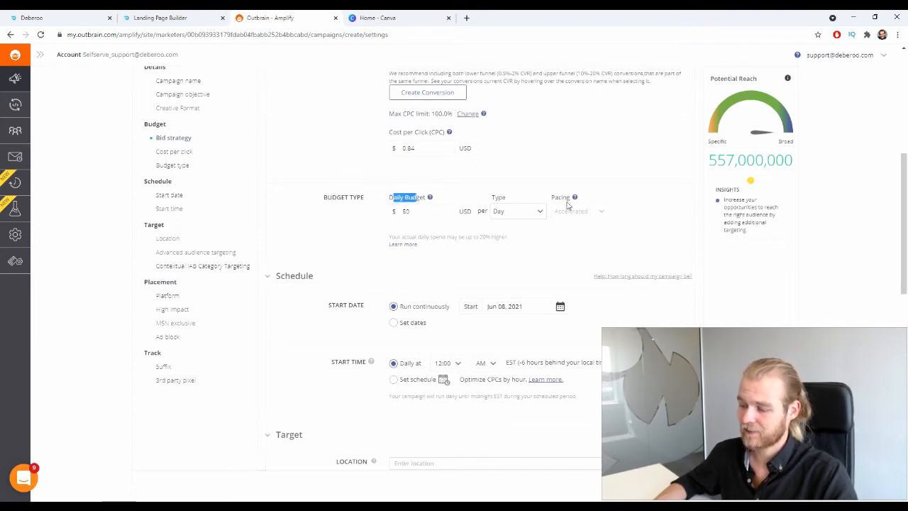
{"action": "double_click", "coordinate": [415, 211]}
{"action": "type", "text": "250"}
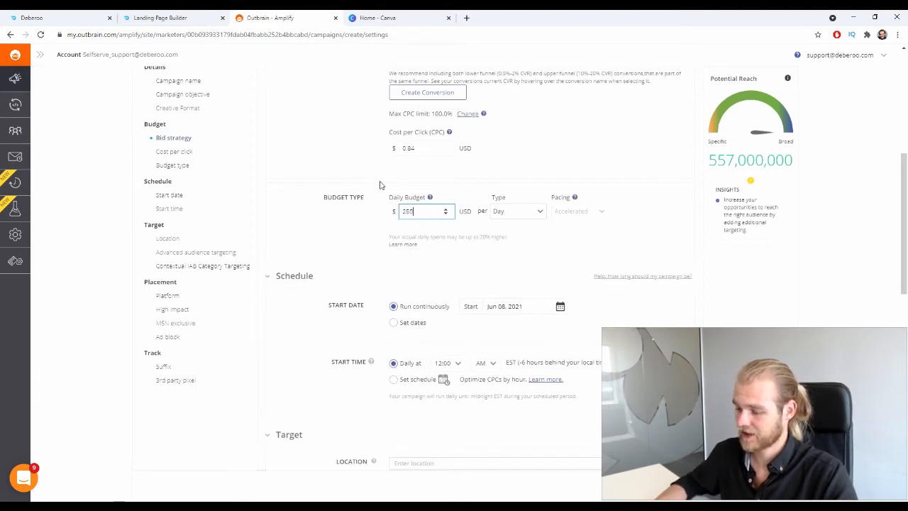
{"action": "left_click", "coordinate": [341, 228]}
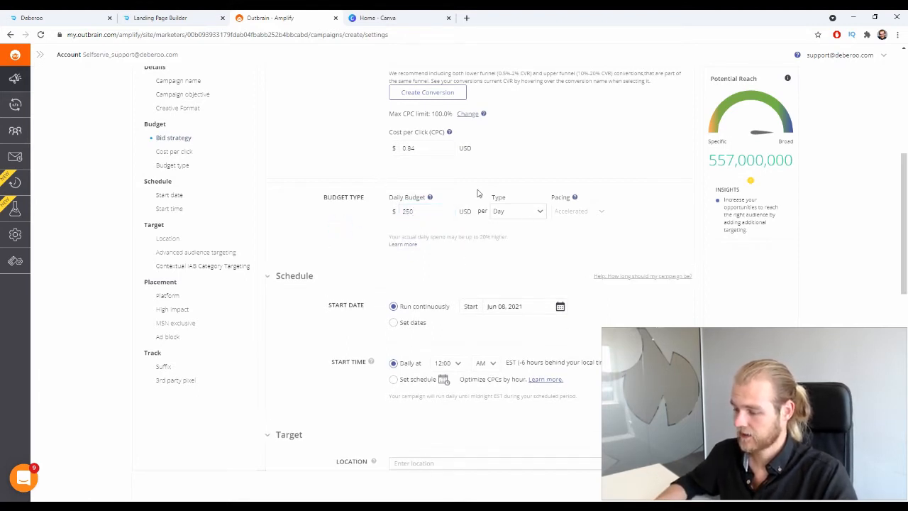
Step: Try the Month and Campaign budget types and return the budget type to Day
{"action": "left_click", "coordinate": [531, 215]}
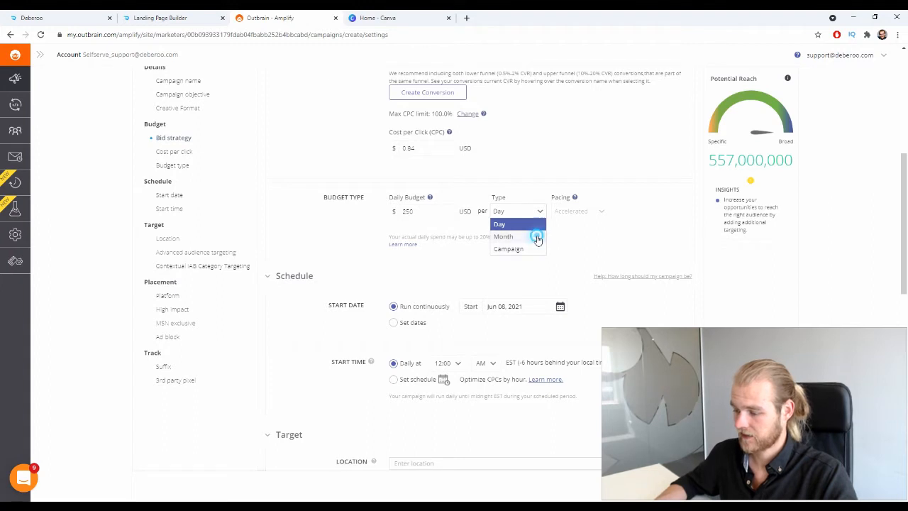
{"action": "left_click", "coordinate": [537, 237]}
{"action": "left_click", "coordinate": [533, 215]}
{"action": "left_click", "coordinate": [531, 246]}
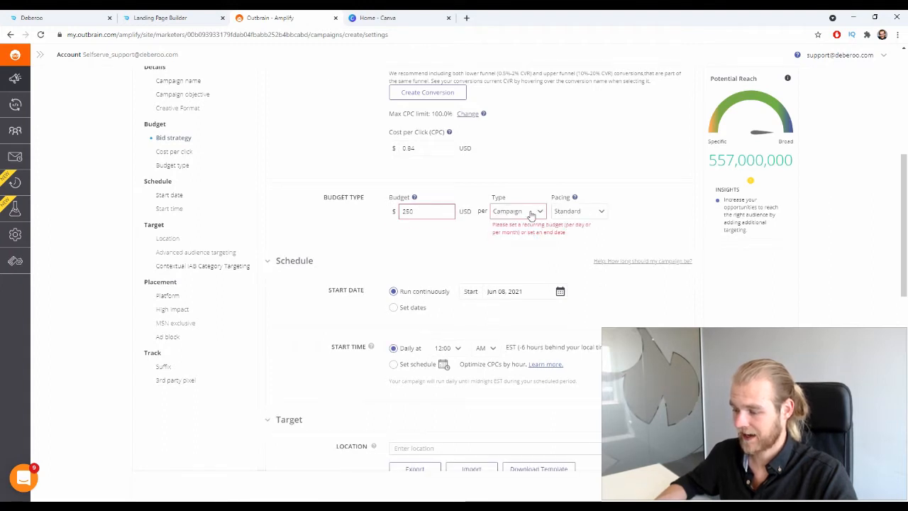
{"action": "left_click", "coordinate": [530, 215]}
{"action": "left_click", "coordinate": [523, 225]}
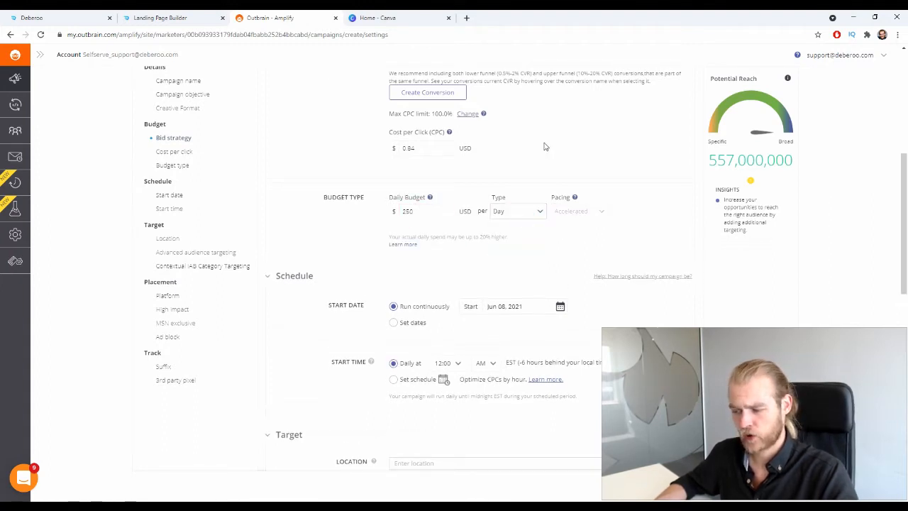
Step: Check whether pacing can be changed under the Day, Month and Campaign budget types, ending on Day
{"action": "double_click", "coordinate": [608, 209]}
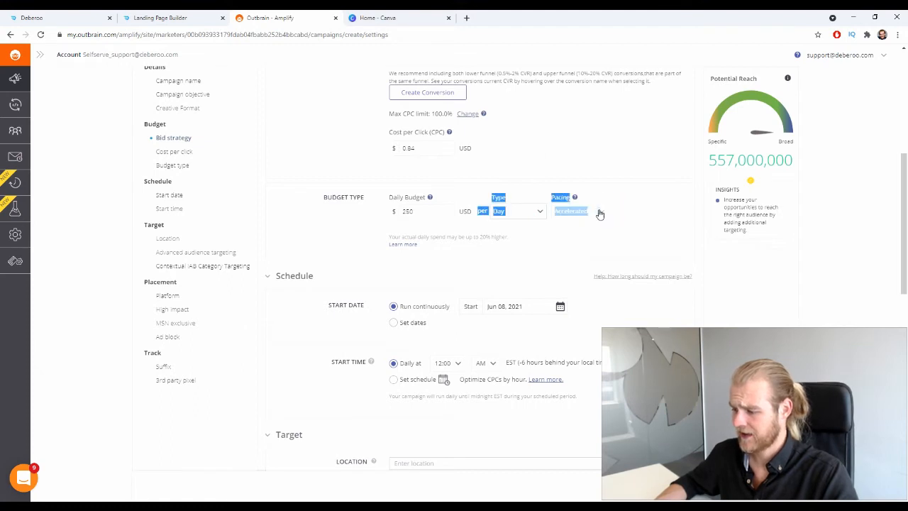
{"action": "left_click", "coordinate": [602, 211]}
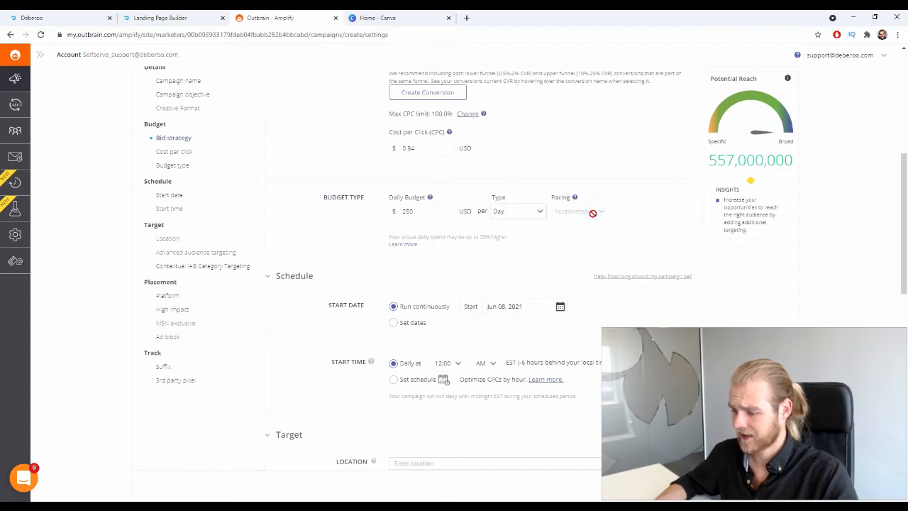
{"action": "left_click", "coordinate": [525, 214]}
{"action": "left_click", "coordinate": [521, 235]}
{"action": "left_click", "coordinate": [529, 218]}
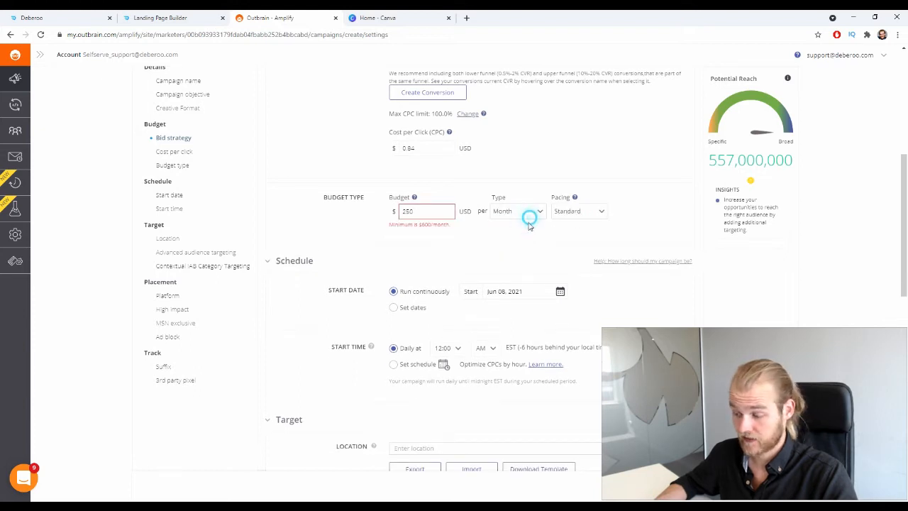
{"action": "left_click", "coordinate": [531, 210]}
{"action": "left_click", "coordinate": [522, 248]}
{"action": "left_click", "coordinate": [525, 210]}
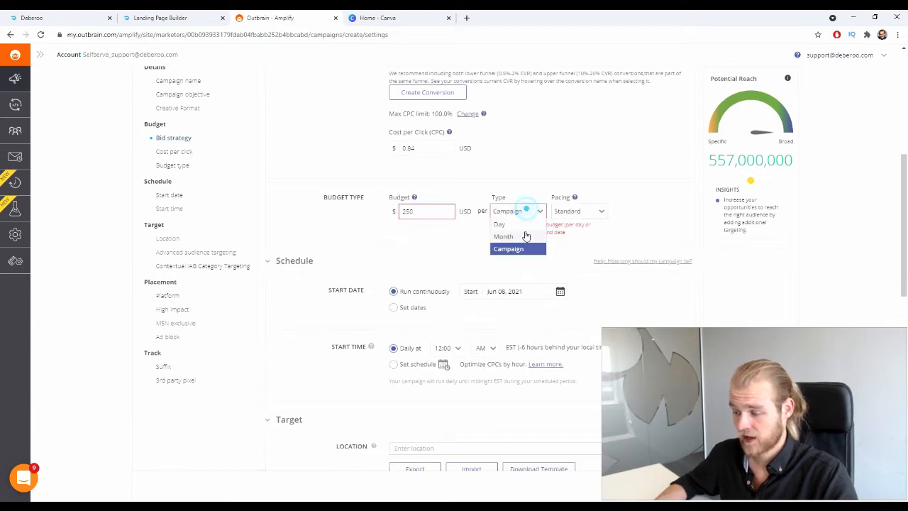
{"action": "left_click", "coordinate": [520, 224]}
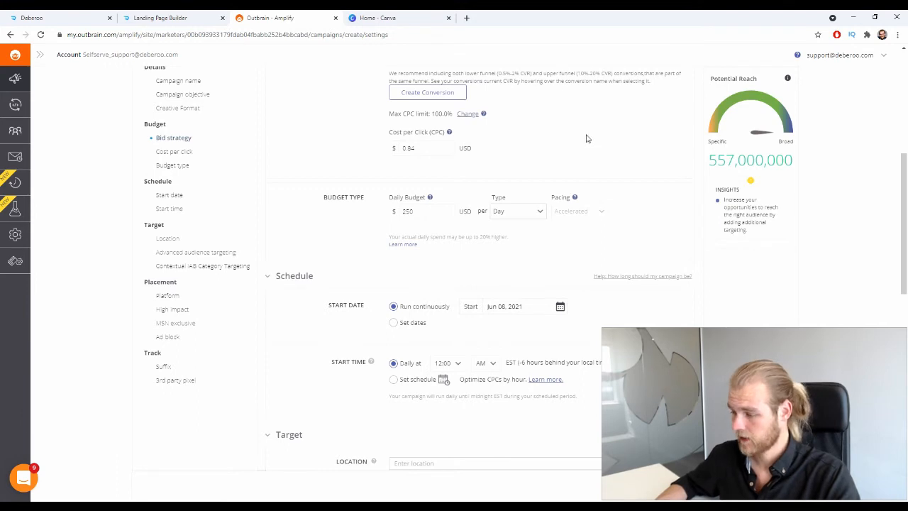
Step: Set the continuously running campaign's start date to Oct 14, 2021
{"action": "scroll", "coordinate": [574, 126], "scroll_direction": "down", "scroll_amount": 2}
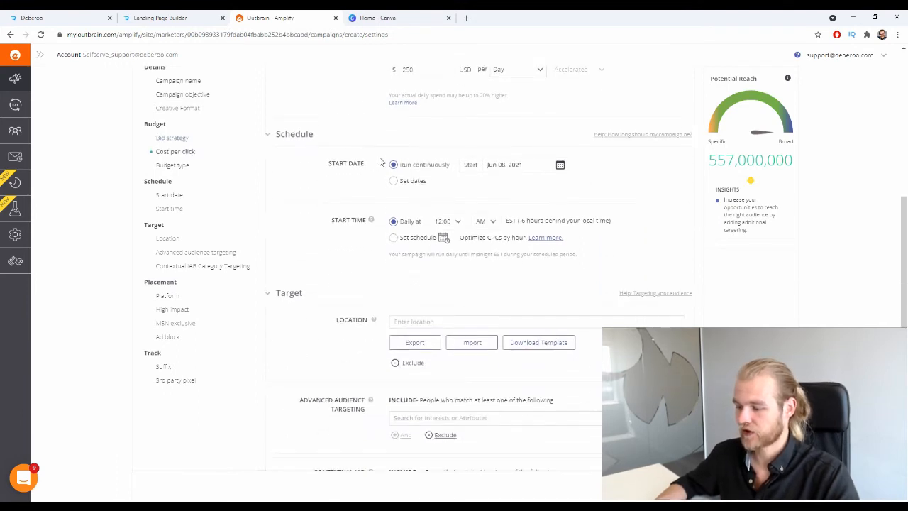
{"action": "left_click_drag", "start_coordinate": [319, 163], "coordinate": [346, 183]}
{"action": "left_click", "coordinate": [346, 182]}
{"action": "left_click", "coordinate": [509, 168]}
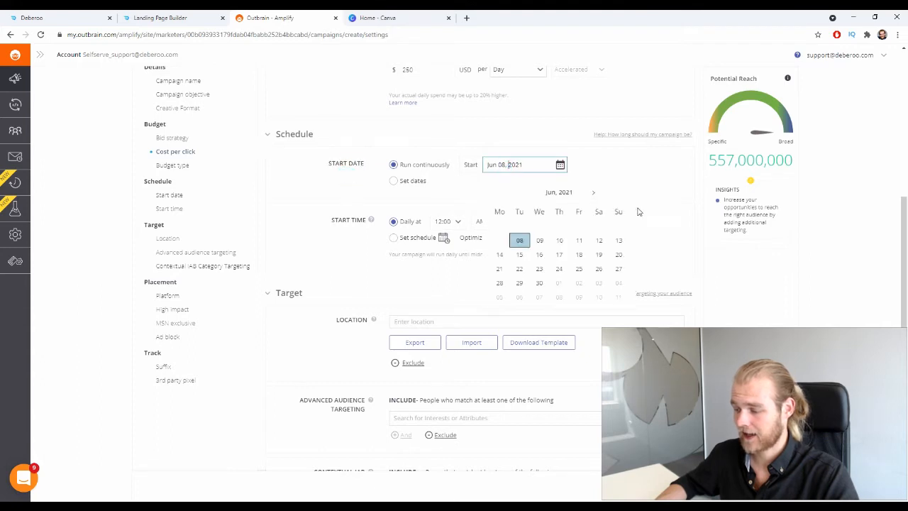
{"action": "left_click", "coordinate": [592, 192]}
{"action": "left_click", "coordinate": [593, 192]}
{"action": "left_click", "coordinate": [592, 192]}
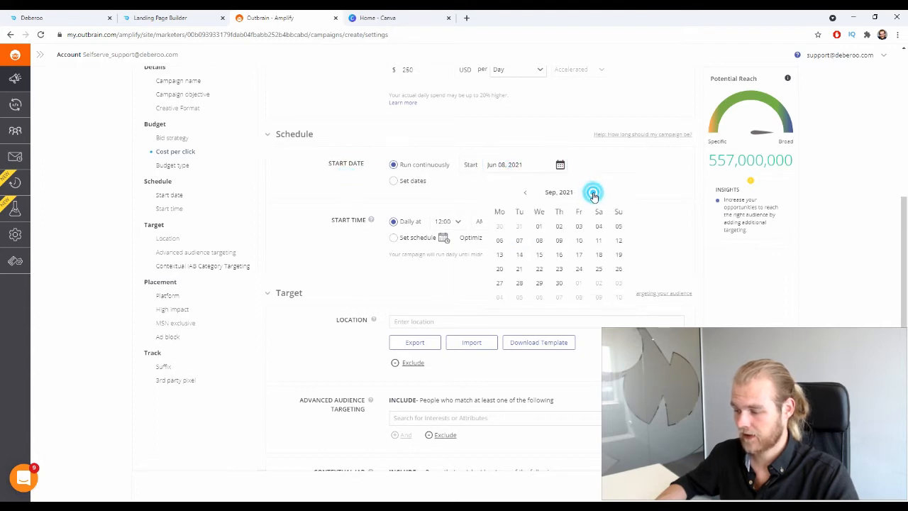
{"action": "left_click", "coordinate": [592, 193]}
{"action": "left_click", "coordinate": [558, 254]}
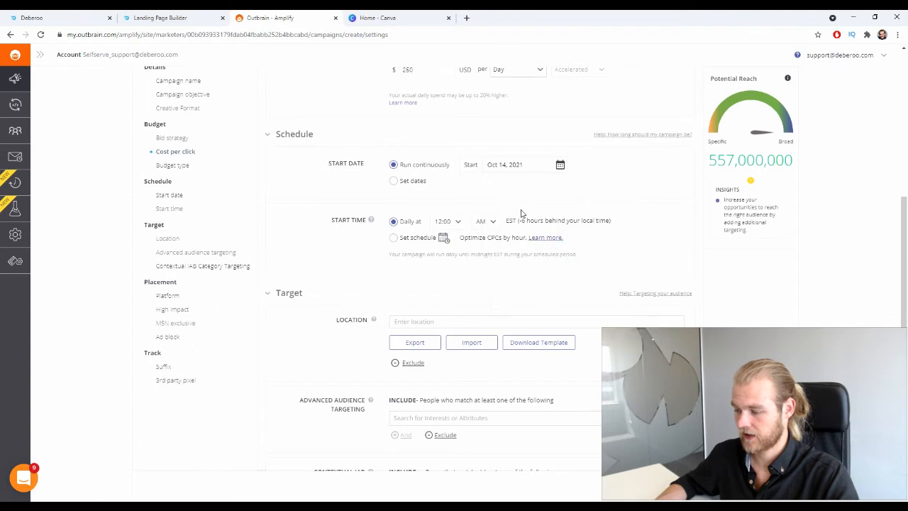
Step: Try scheduling the campaign with set dates and switch back to running continuously
{"action": "left_click", "coordinate": [453, 192]}
{"action": "left_click", "coordinate": [390, 182]}
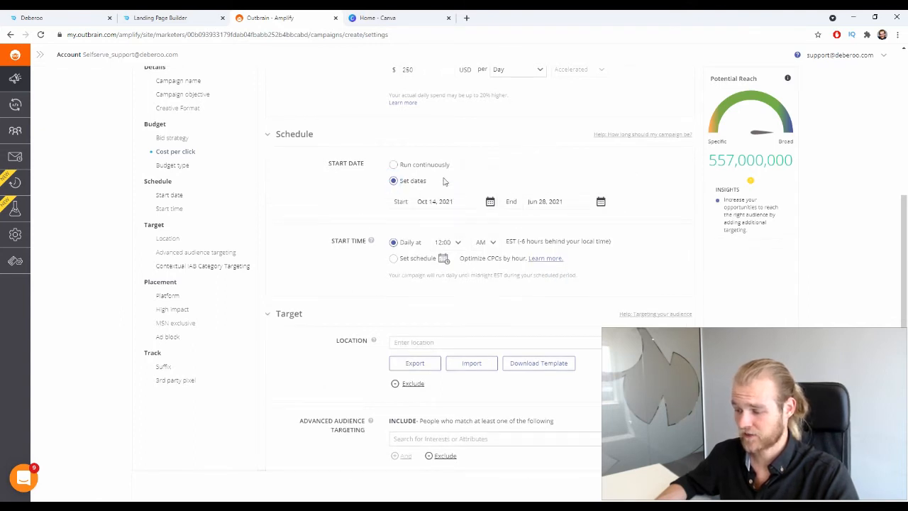
{"action": "left_click", "coordinate": [394, 165]}
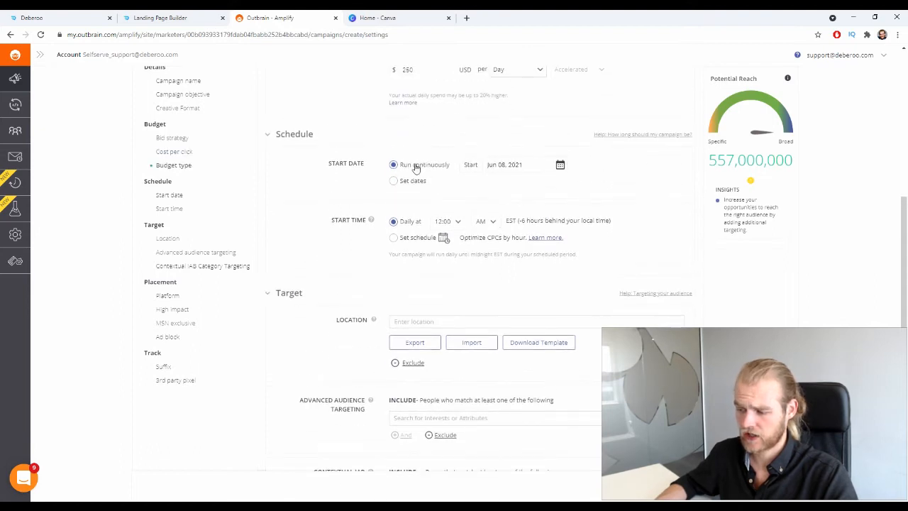
Step: Set the continuously running campaign's start date to Oct 23, 2021
{"action": "left_click", "coordinate": [560, 165]}
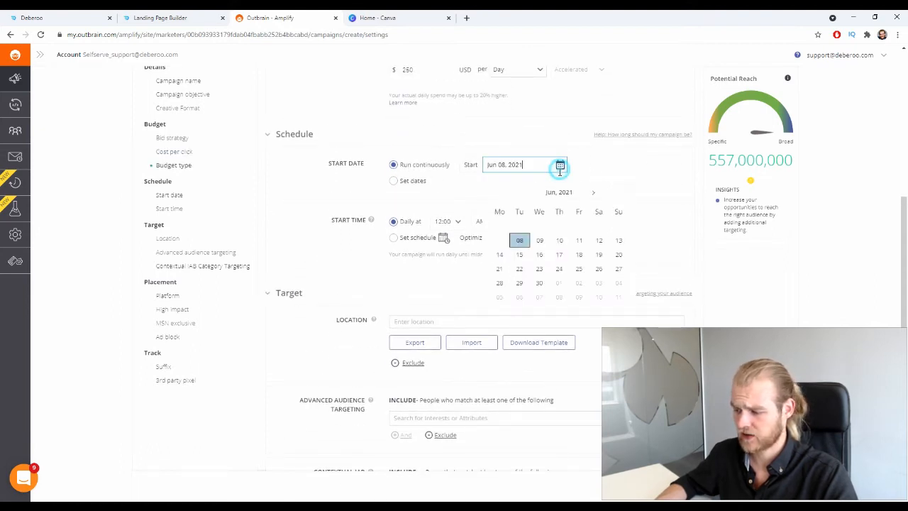
{"action": "left_click", "coordinate": [594, 193]}
{"action": "left_click", "coordinate": [593, 193]}
{"action": "left_click", "coordinate": [593, 193]}
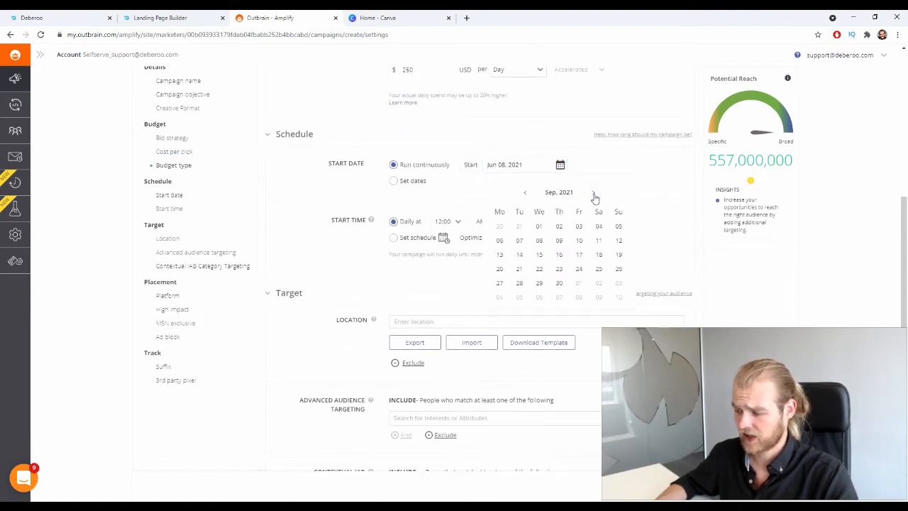
{"action": "left_click", "coordinate": [593, 192]}
{"action": "left_click", "coordinate": [596, 268]}
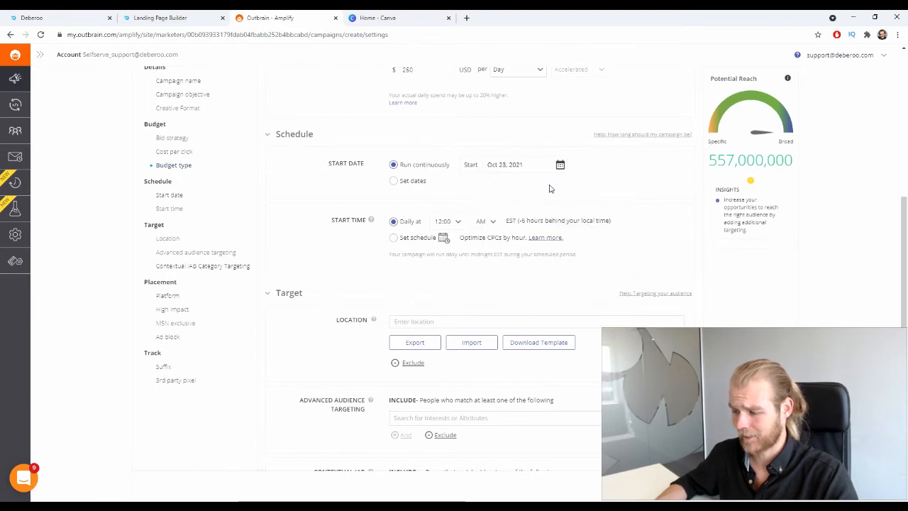
Step: Add the country Germany as the campaign's target location
{"action": "scroll", "coordinate": [544, 189], "scroll_direction": "down", "scroll_amount": 1}
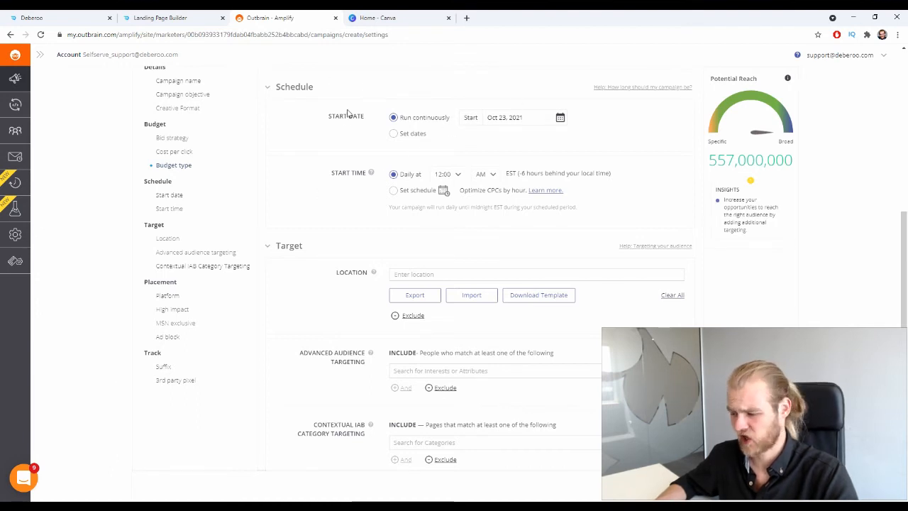
{"action": "scroll", "coordinate": [348, 113], "scroll_direction": "down", "scroll_amount": 2}
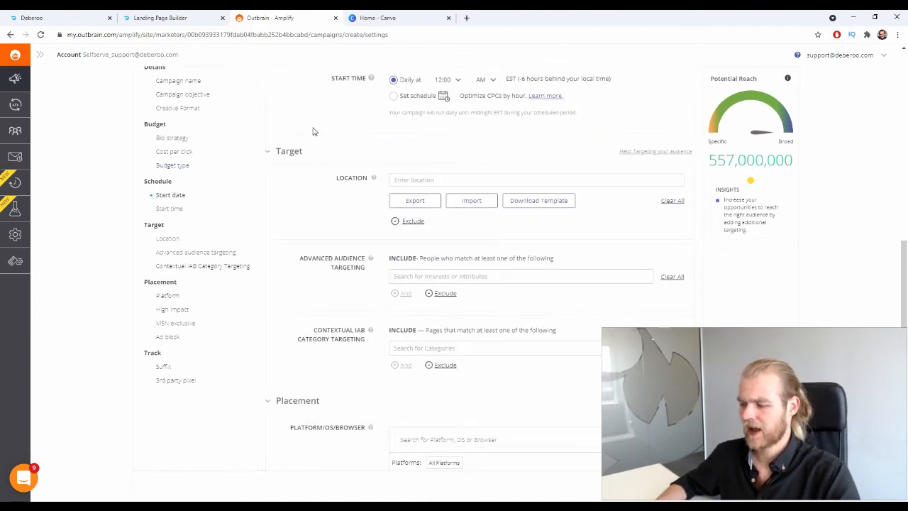
{"action": "left_click", "coordinate": [436, 178]}
{"action": "type", "text": "germ"}
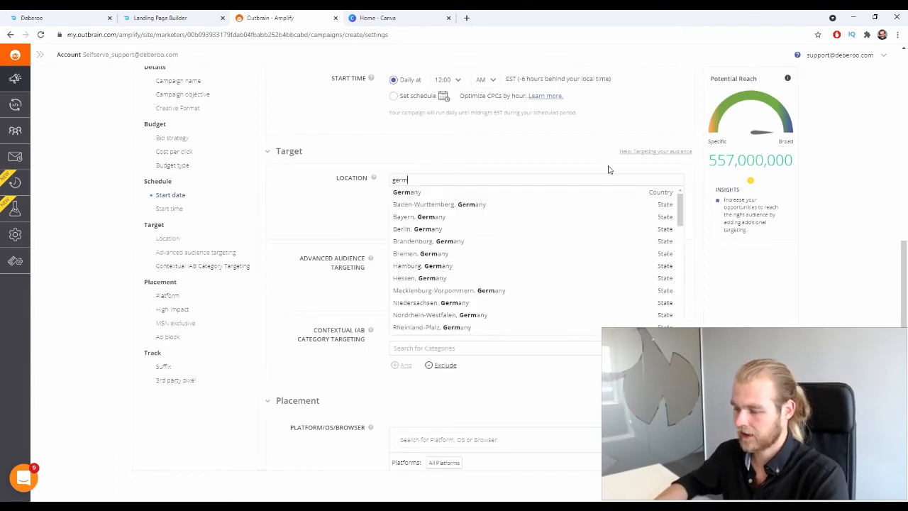
{"action": "left_click", "coordinate": [450, 193]}
{"action": "left_click", "coordinate": [315, 210]}
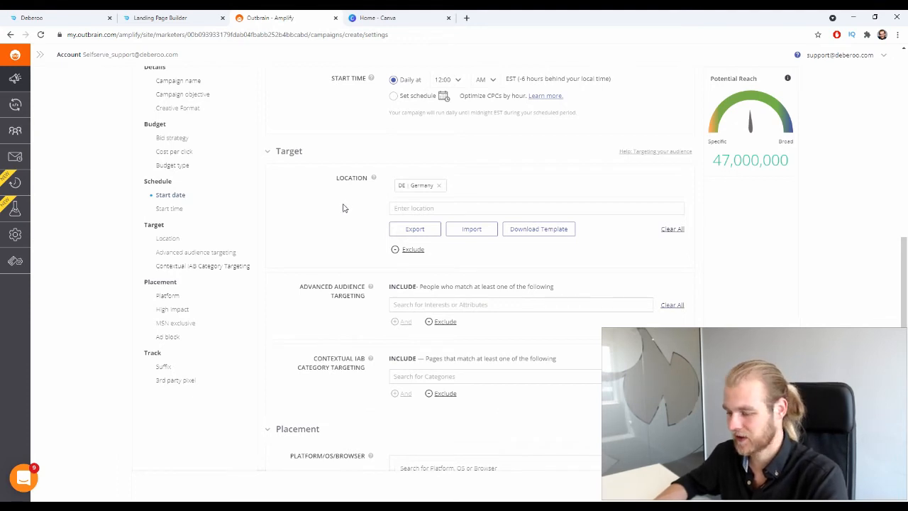
Step: Examine the interests offered for advanced audience targeting and the contextual IAB categories without selecting any
{"action": "scroll", "coordinate": [342, 207], "scroll_direction": "down", "scroll_amount": 1}
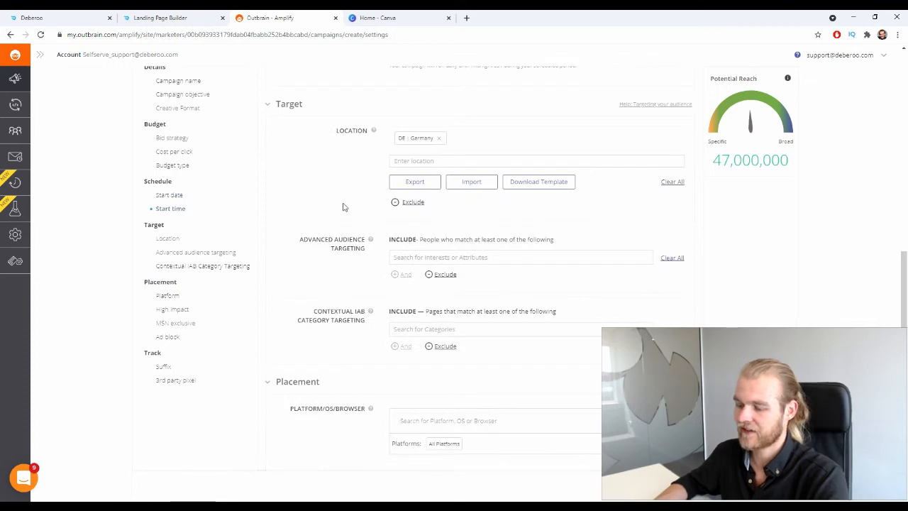
{"action": "left_click", "coordinate": [474, 257]}
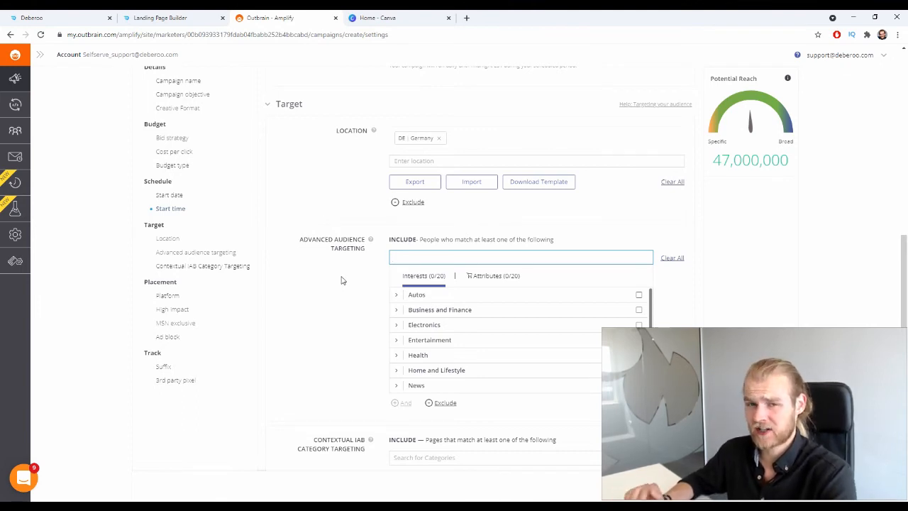
{"action": "scroll", "coordinate": [338, 281], "scroll_direction": "down", "scroll_amount": 2}
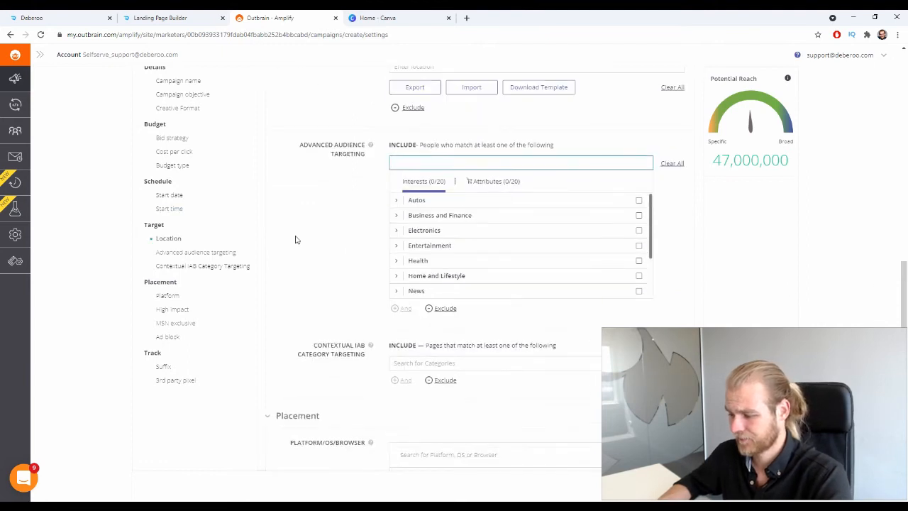
{"action": "scroll", "coordinate": [296, 239], "scroll_direction": "down", "scroll_amount": 2}
{"action": "left_click_drag", "start_coordinate": [312, 249], "coordinate": [346, 260]}
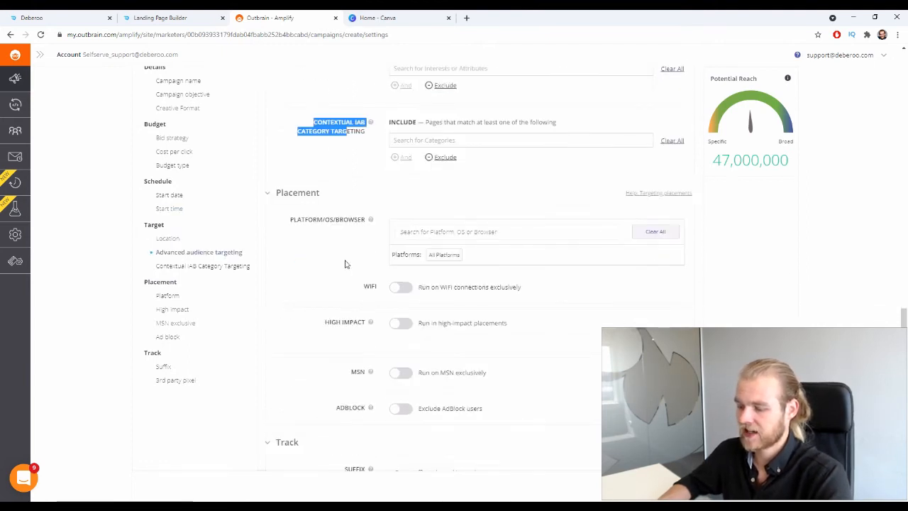
{"action": "left_click", "coordinate": [361, 156]}
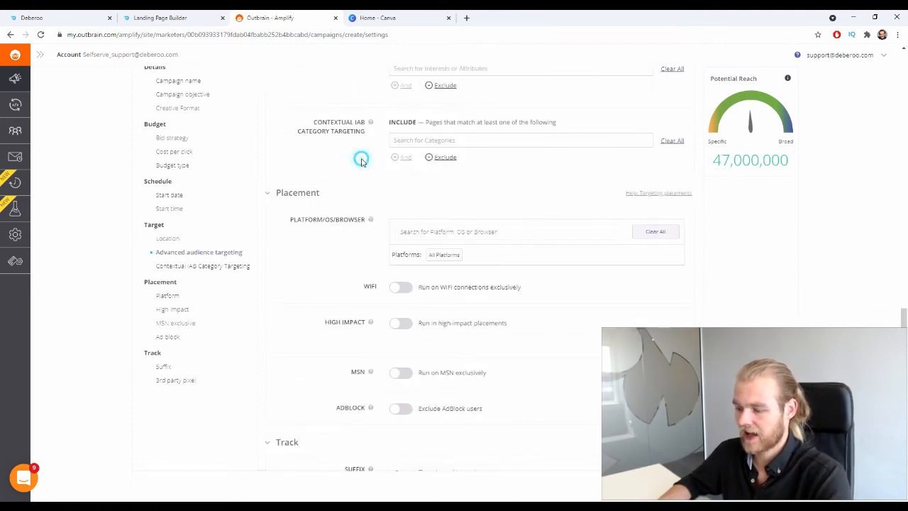
{"action": "left_click", "coordinate": [457, 140]}
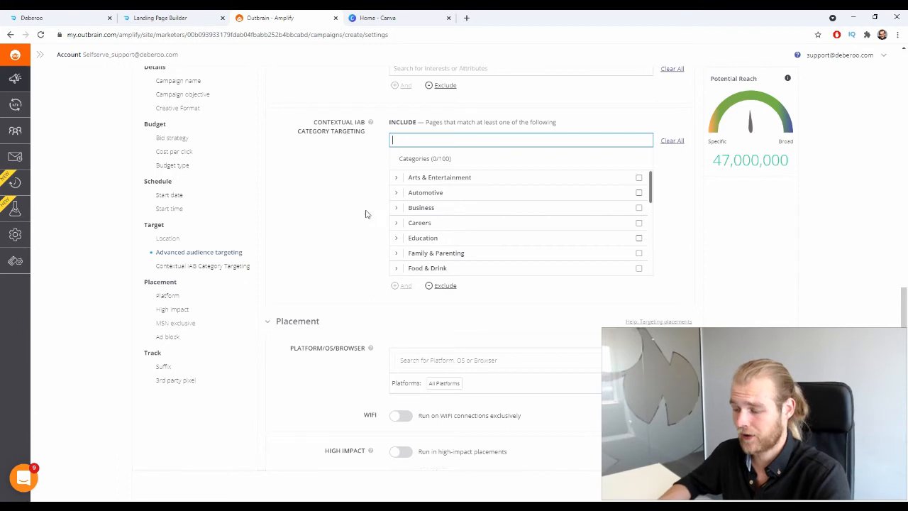
{"action": "left_click", "coordinate": [337, 173]}
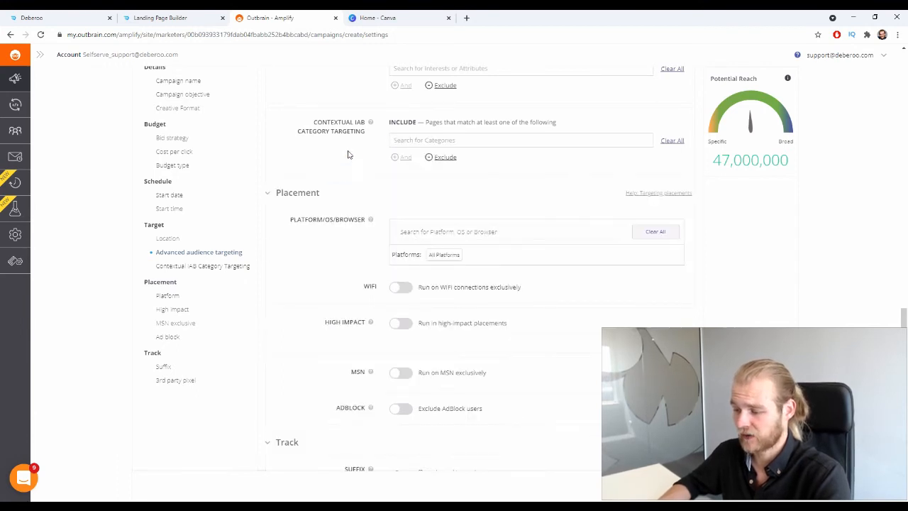
Step: Limit the placement platforms to Smartphone by excluding Desktop and Tablet
{"action": "scroll", "coordinate": [348, 154], "scroll_direction": "down", "scroll_amount": 1}
{"action": "scroll", "coordinate": [346, 154], "scroll_direction": "down", "scroll_amount": 1}
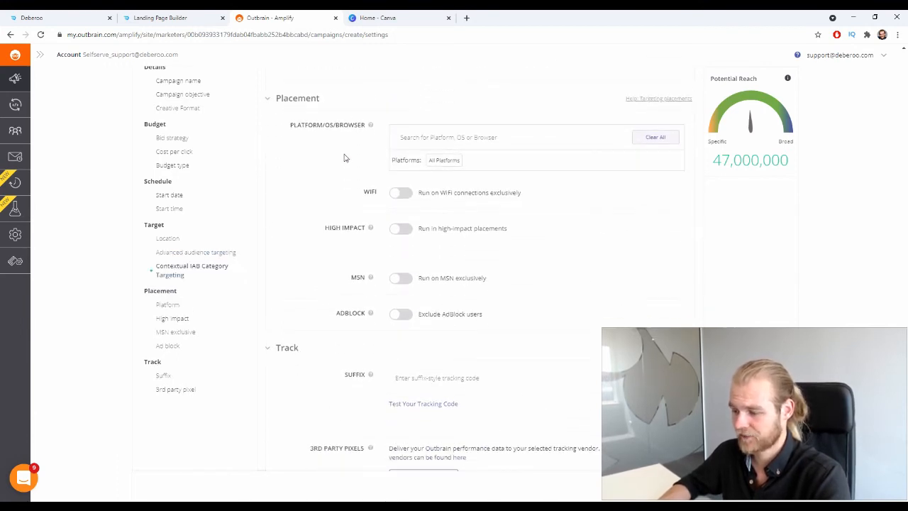
{"action": "left_click", "coordinate": [420, 140]}
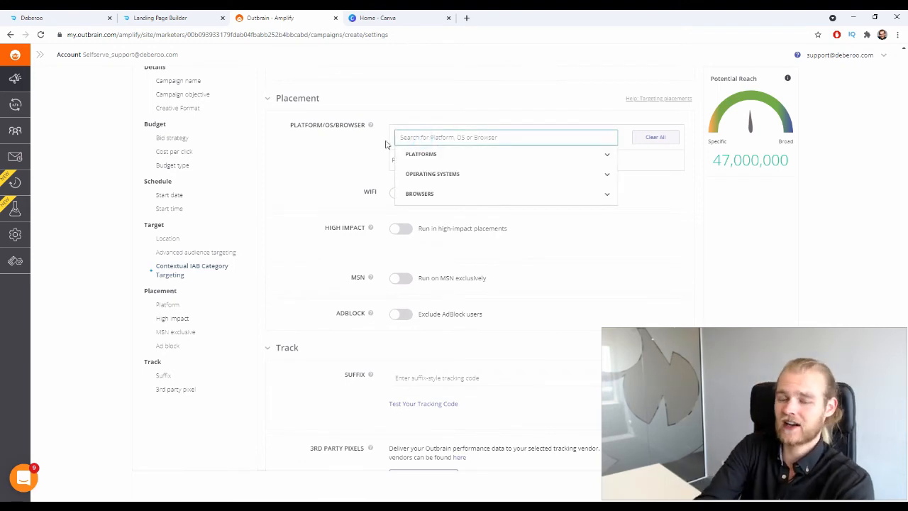
{"action": "left_click", "coordinate": [607, 157]}
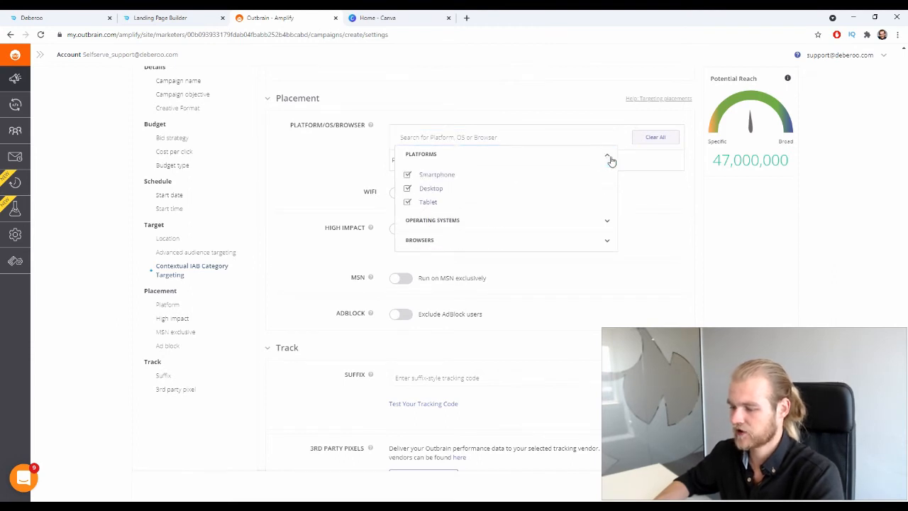
{"action": "left_click", "coordinate": [408, 189]}
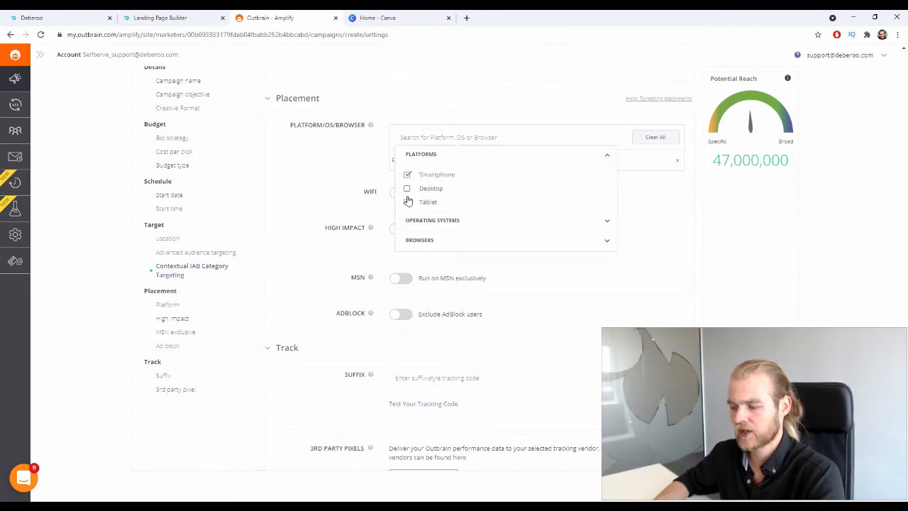
{"action": "left_click", "coordinate": [409, 204]}
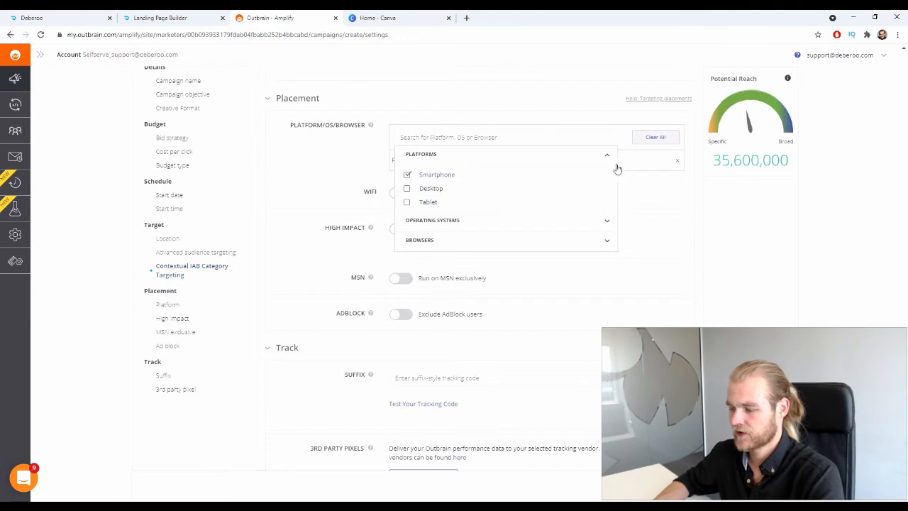
{"action": "left_click", "coordinate": [606, 153]}
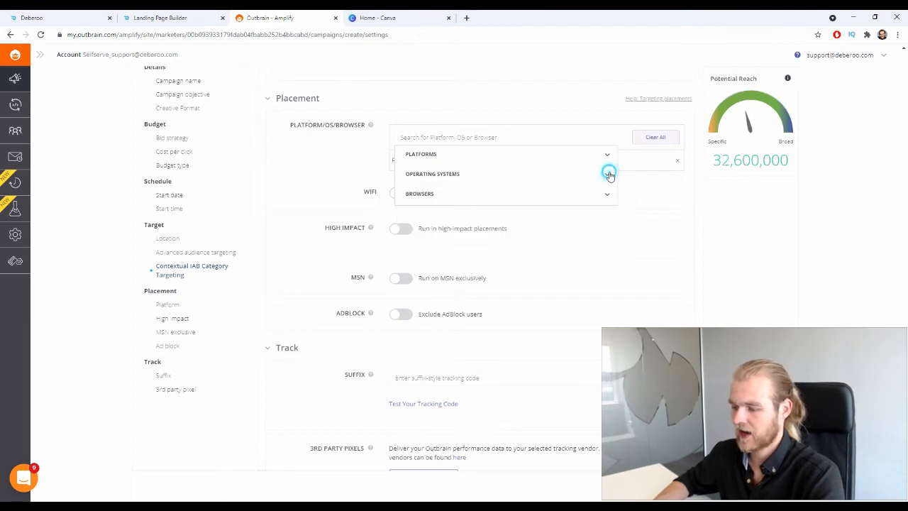
Step: Examine the operating system and browser targeting options and the WiFi-only placement setting without selecting any
{"action": "left_click", "coordinate": [607, 173]}
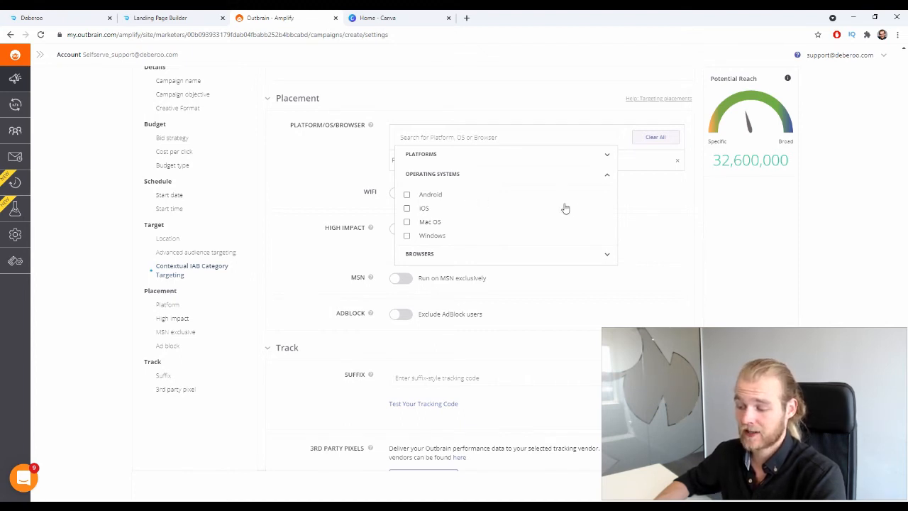
{"action": "left_click", "coordinate": [613, 174]}
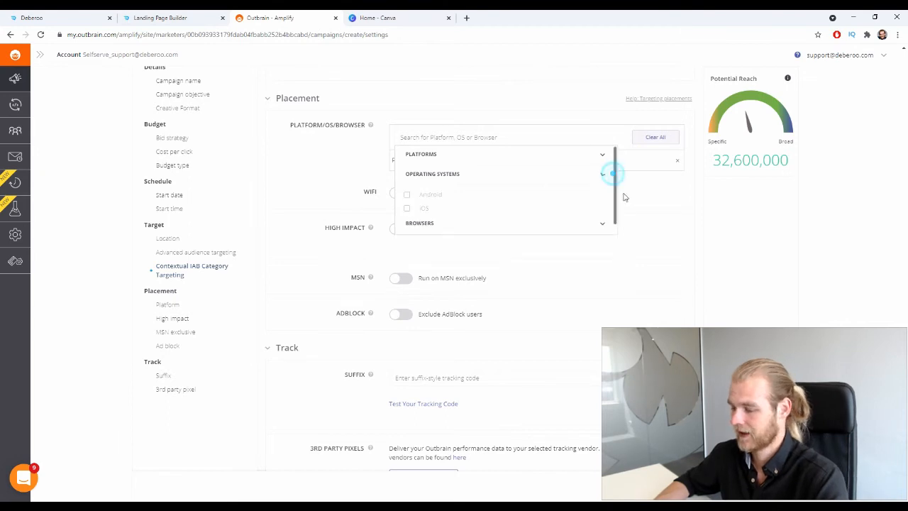
{"action": "left_click", "coordinate": [605, 194]}
{"action": "scroll", "coordinate": [535, 264], "scroll_direction": "down", "scroll_amount": 1}
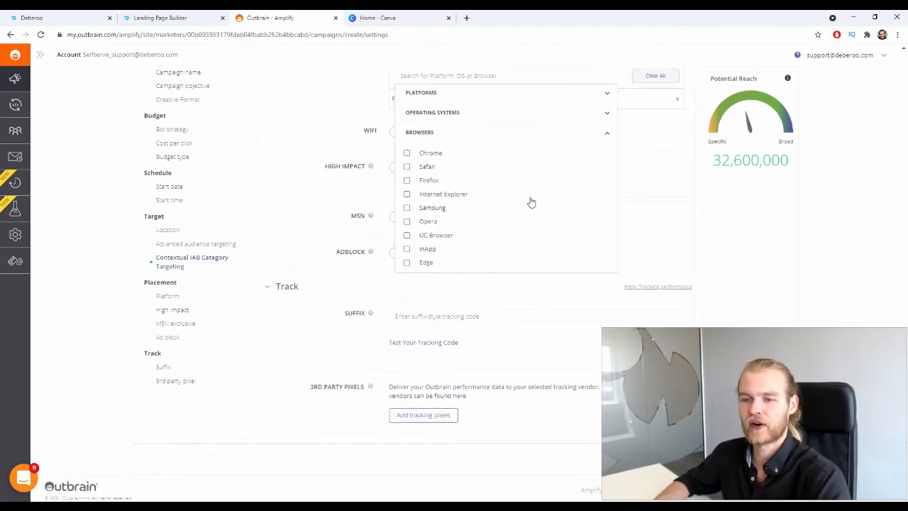
{"action": "left_click", "coordinate": [606, 132]}
{"action": "left_click", "coordinate": [314, 210]}
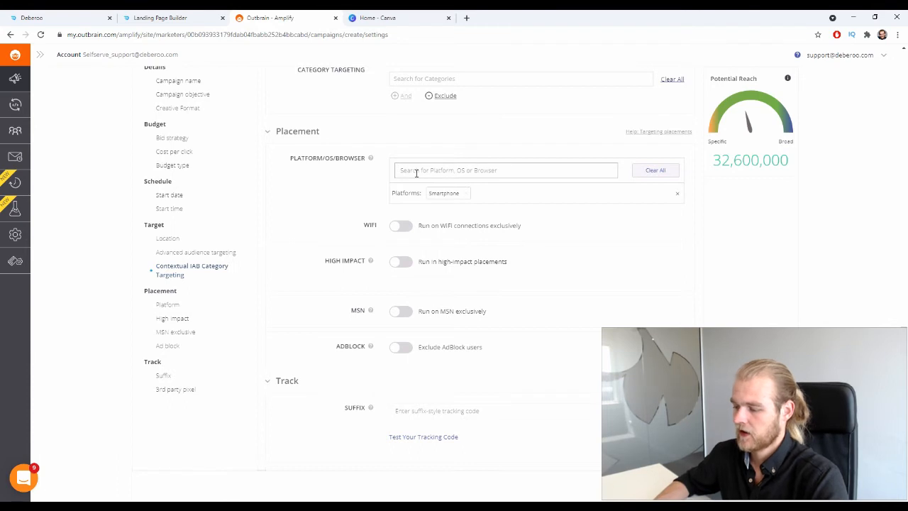
{"action": "double_click", "coordinate": [372, 226]}
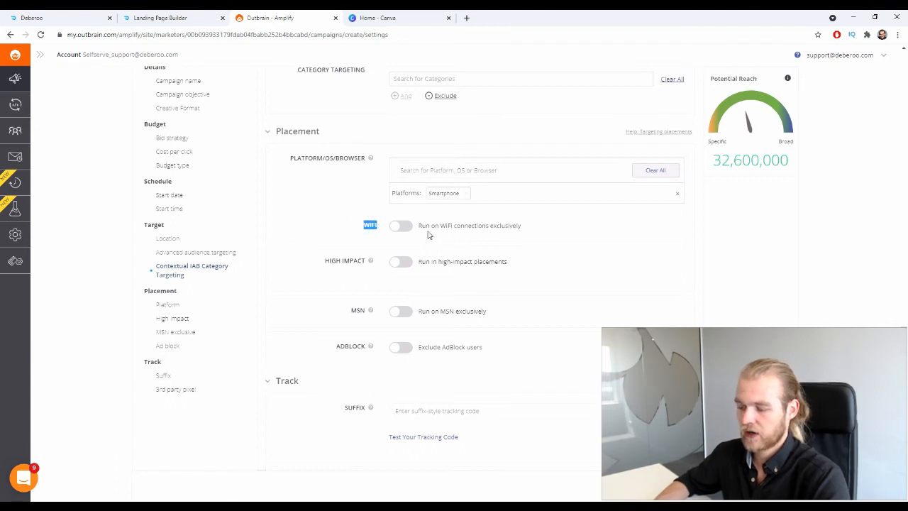
{"action": "left_click", "coordinate": [328, 215]}
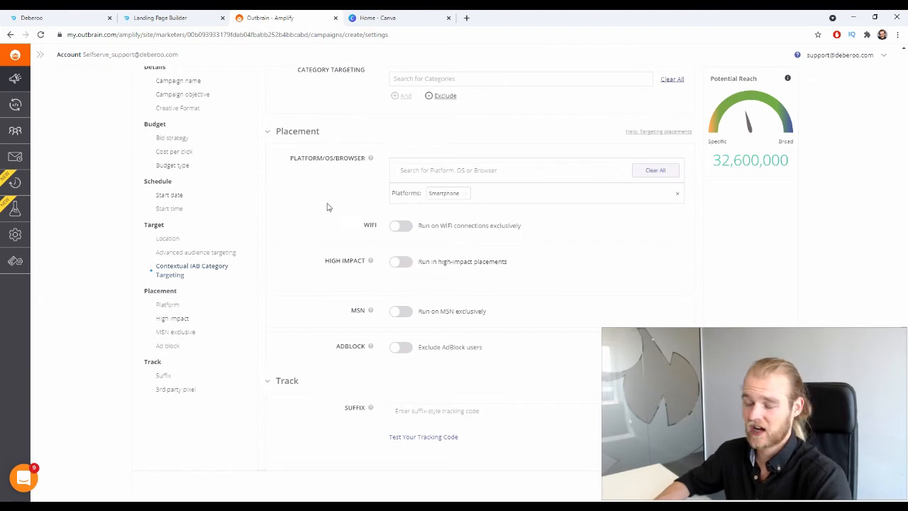
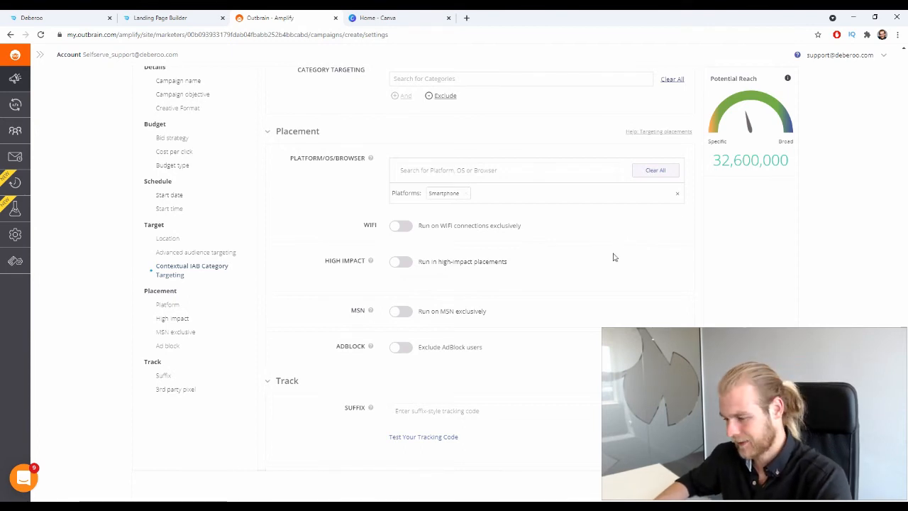
Step: Try running the campaign in high-impact placements and switch the option back off
{"action": "scroll", "coordinate": [616, 267], "scroll_direction": "down", "scroll_amount": 2}
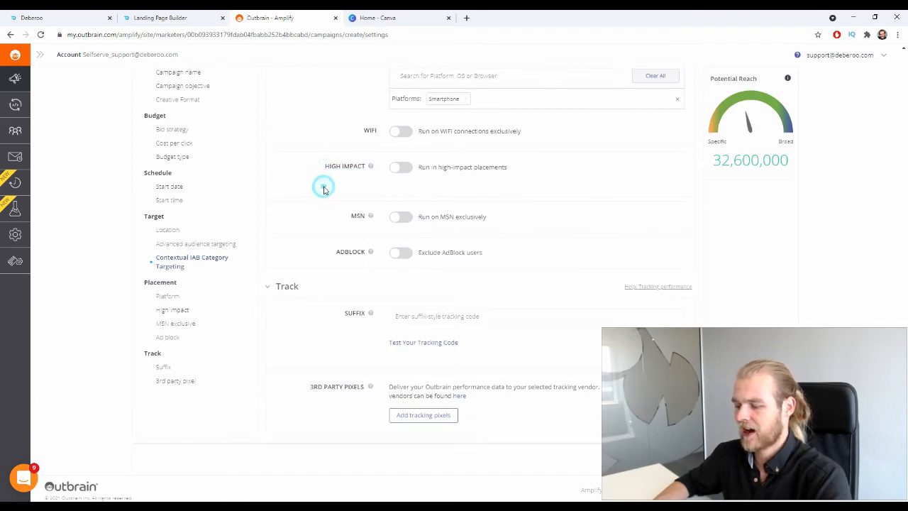
{"action": "left_click", "coordinate": [401, 167]}
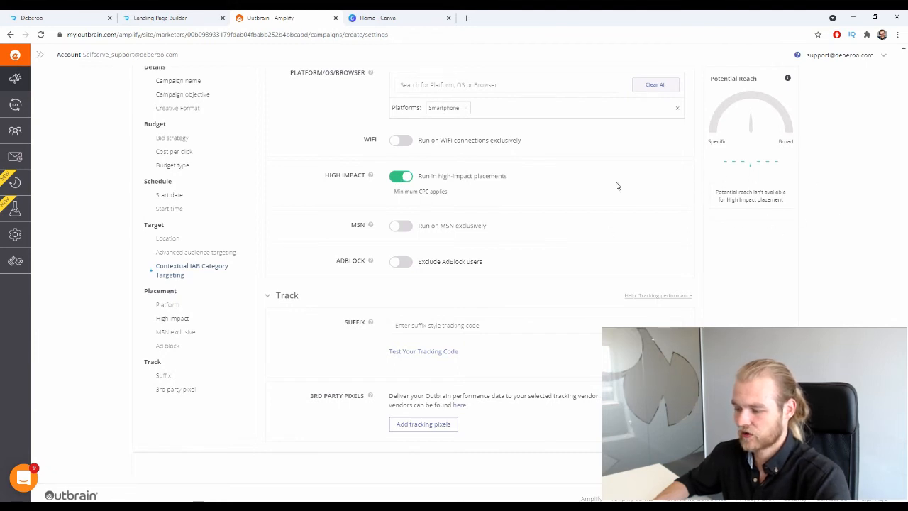
{"action": "left_click", "coordinate": [401, 177]}
{"action": "scroll", "coordinate": [492, 208], "scroll_direction": "up", "scroll_amount": 2}
{"action": "scroll", "coordinate": [497, 202], "scroll_direction": "down", "scroll_amount": 2}
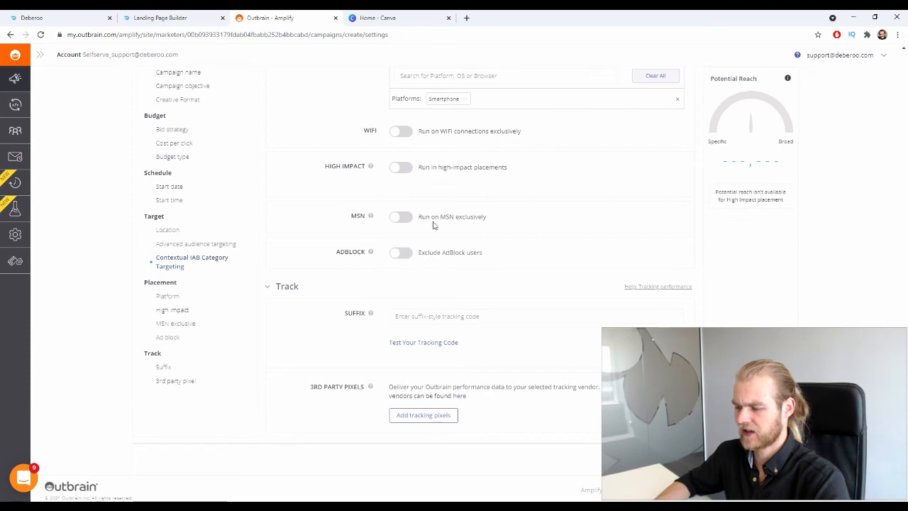
Step: Review the MSN-exclusive and AdBlock exclusion placement settings and the tracking suffix field
{"action": "left_click", "coordinate": [516, 216]}
{"action": "left_click_drag", "start_coordinate": [516, 216], "coordinate": [419, 218]}
{"action": "left_click", "coordinate": [309, 213]}
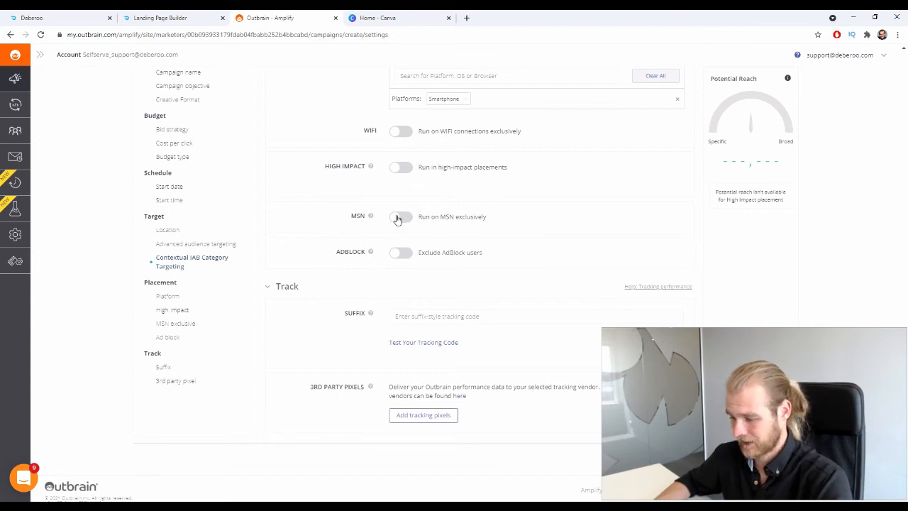
{"action": "left_click", "coordinate": [332, 252]}
{"action": "left_click_drag", "start_coordinate": [334, 256], "coordinate": [370, 257]}
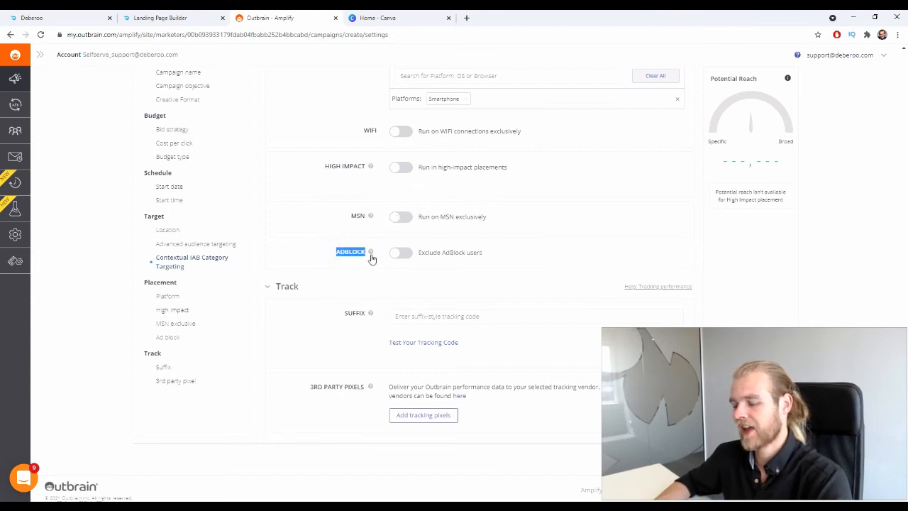
{"action": "left_click", "coordinate": [363, 269]}
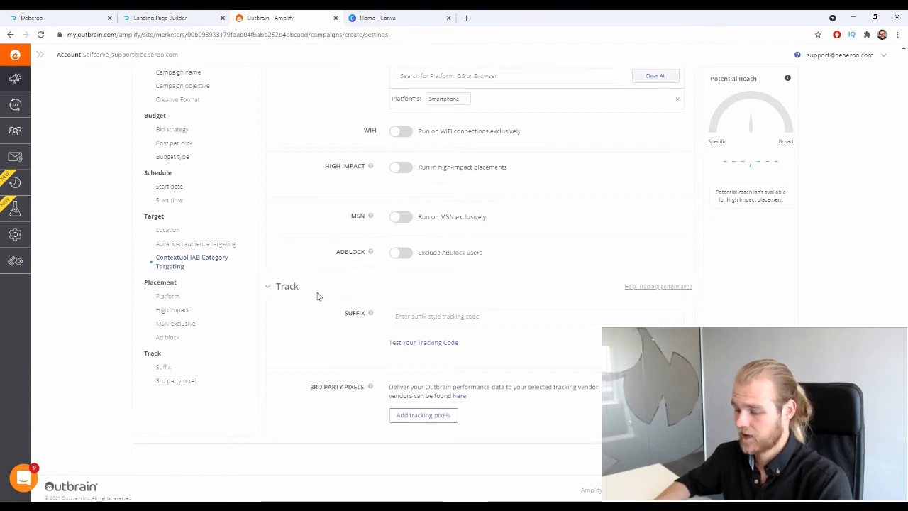
{"action": "left_click", "coordinate": [346, 318]}
{"action": "double_click", "coordinate": [346, 317]}
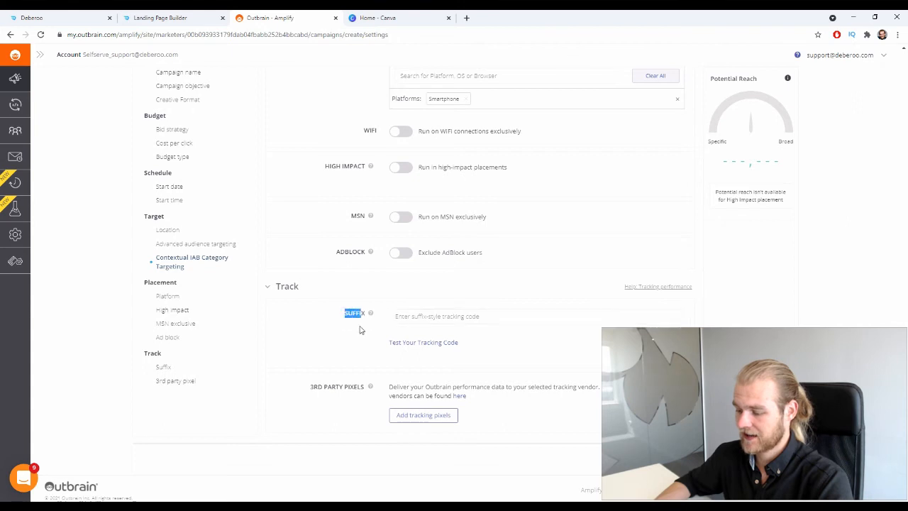
{"action": "left_click", "coordinate": [356, 331]}
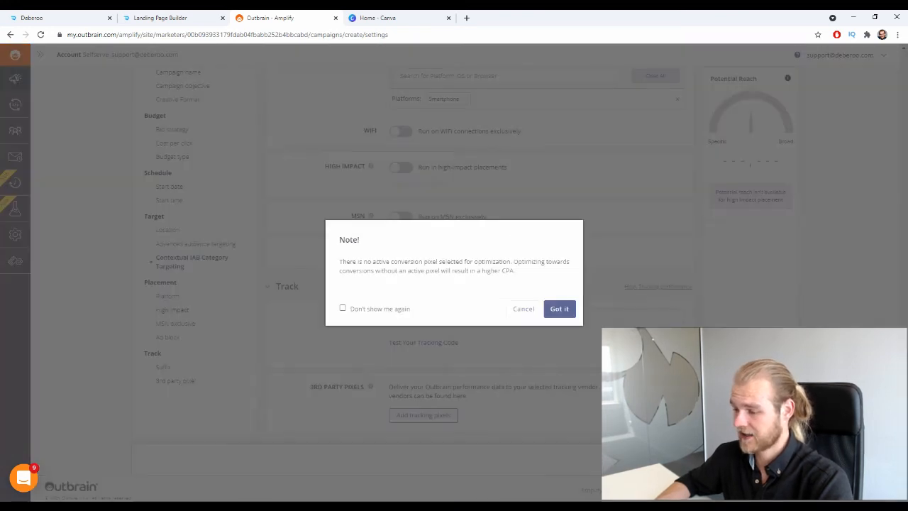
Step: Accept the conversion pixel note to proceed to the campaign content, and paste the copied tracking link as the content's URL
{"action": "left_click", "coordinate": [560, 310]}
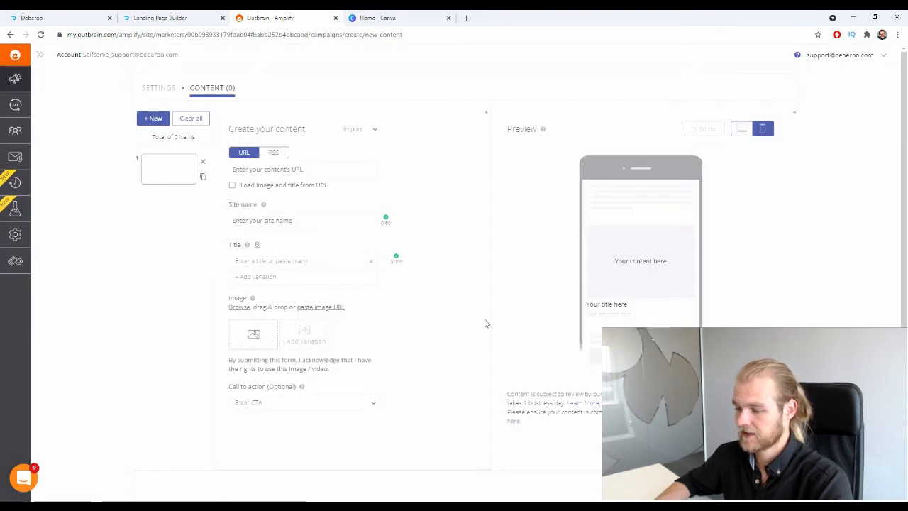
{"action": "left_click", "coordinate": [299, 168]}
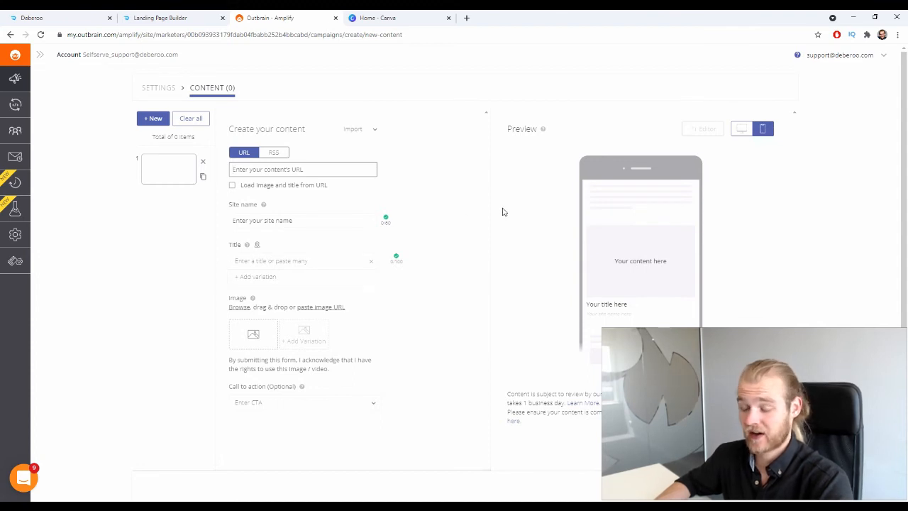
{"action": "key", "text": "ctrl+v"}
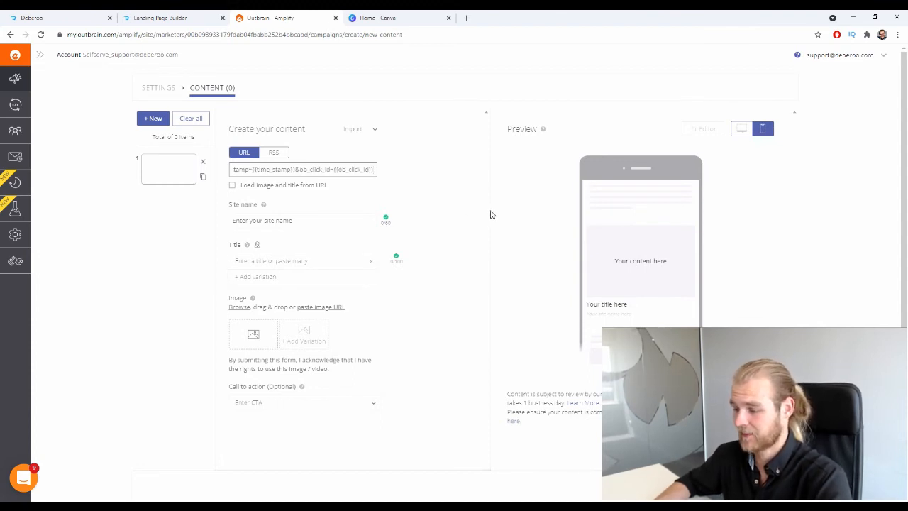
Step: Set the ad's site name to Weigh-Loss-Miracles.com
{"action": "left_click", "coordinate": [290, 219]}
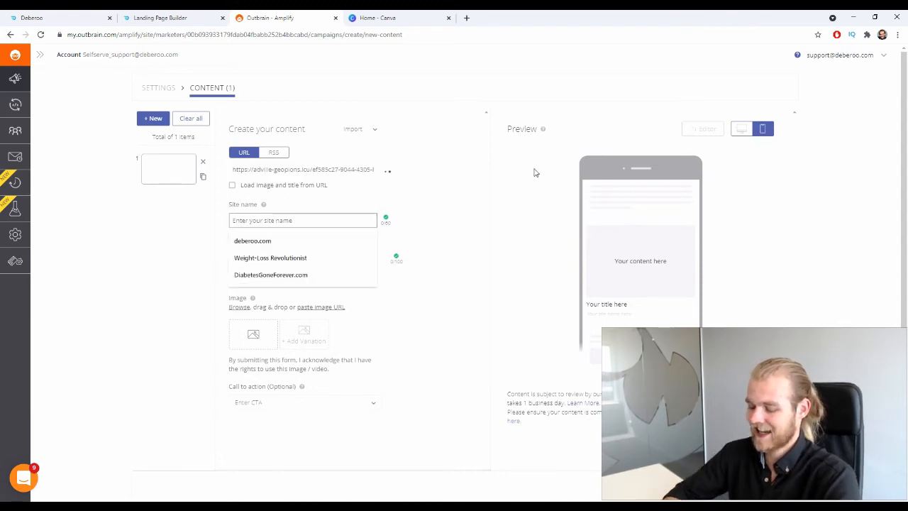
{"action": "type", "text": "Weigh"}
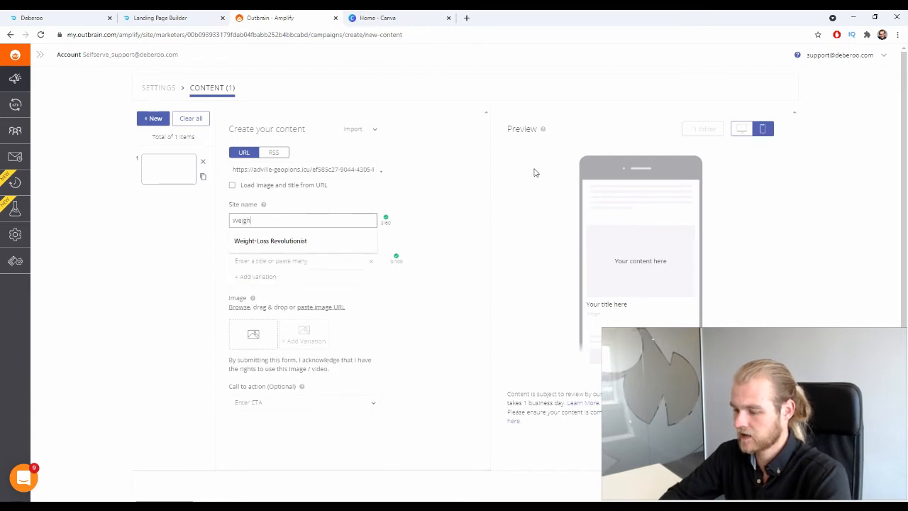
{"action": "type", "text": "Loss"}
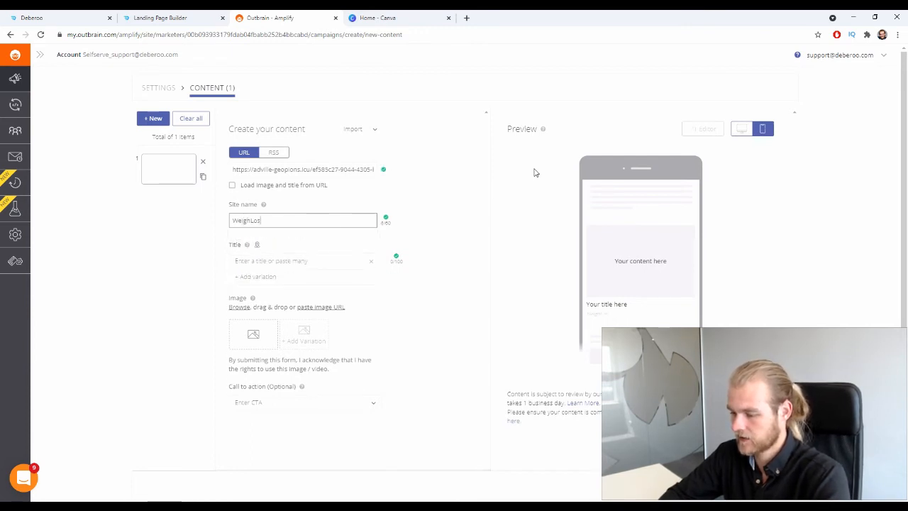
{"action": "key", "text": "BackSpace"}
{"action": "key", "text": "BackSpace"}
{"action": "key", "text": "BackSpace"}
{"action": "key", "text": "BackSpace"}
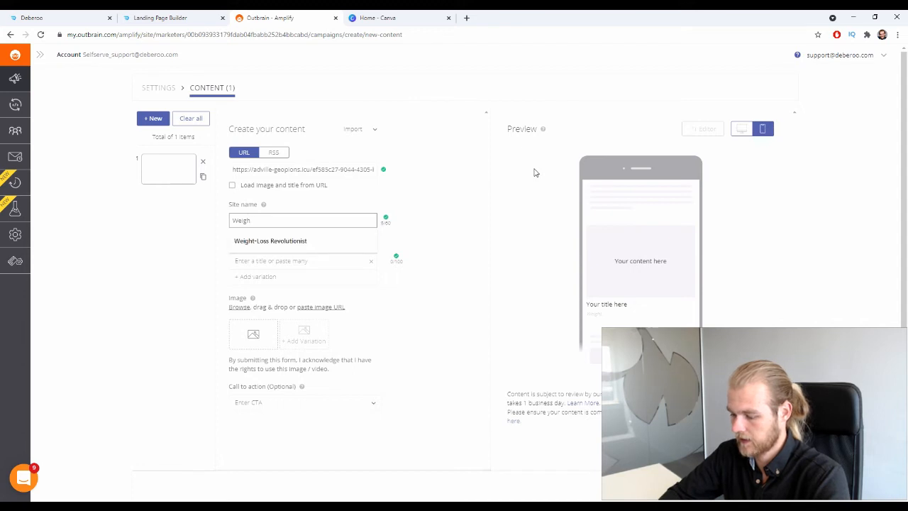
{"action": "type", "text": "-Loss-M"}
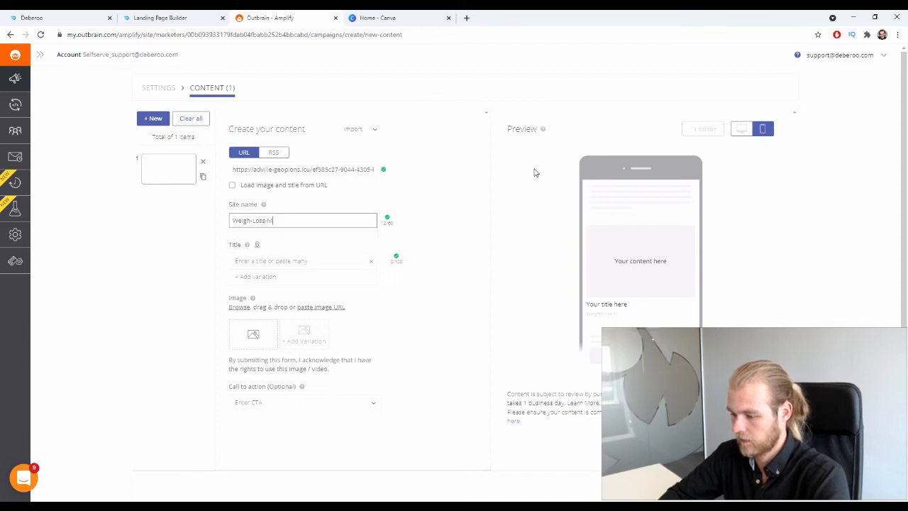
{"action": "type", "text": "iracles.com"}
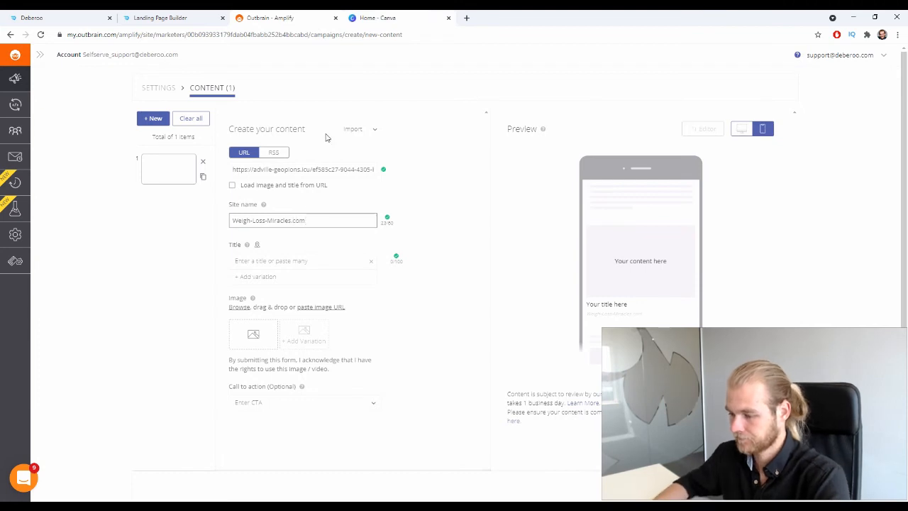
{"action": "left_click", "coordinate": [461, 347]}
Step: Set the ad title to "[New Research] Loosing Weight Without a Diet or Gym Membership. It's Possible Now!", correcting the spelling of Membership
{"action": "left_click", "coordinate": [316, 258]}
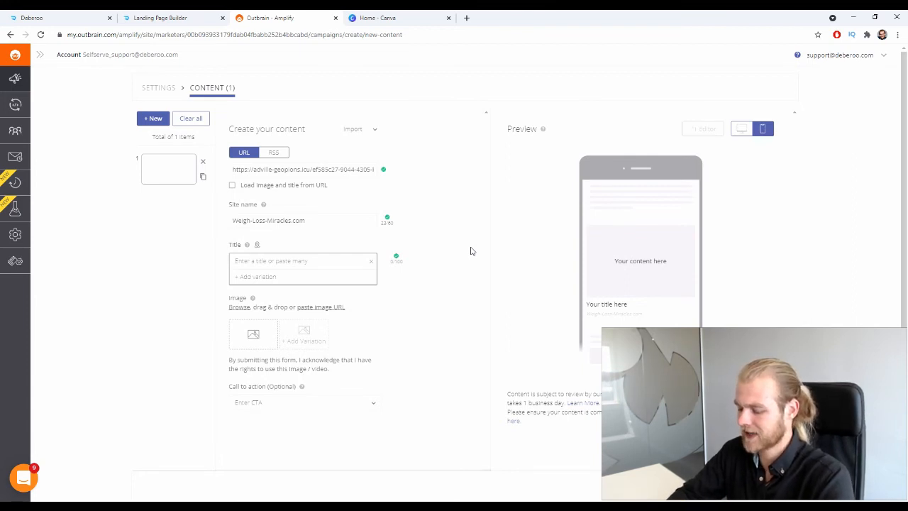
{"action": "type", "text": "["}
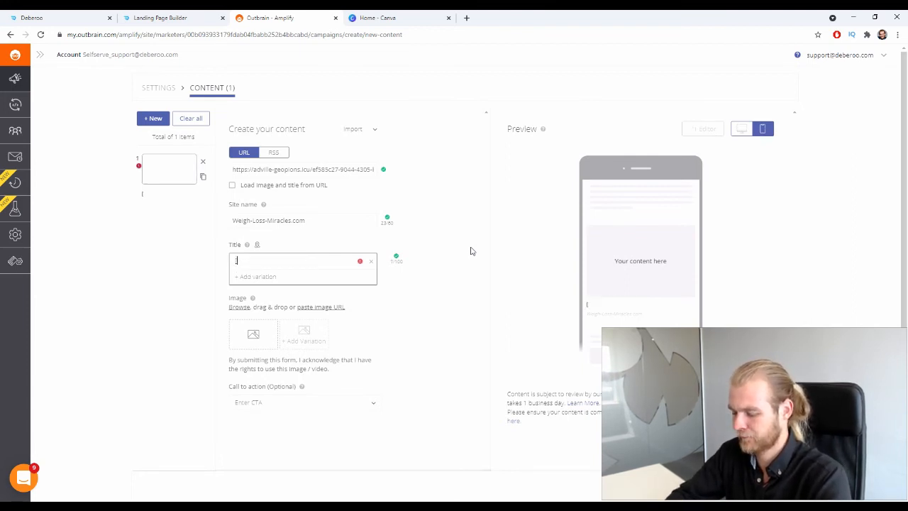
{"action": "type", "text": "New Rese"}
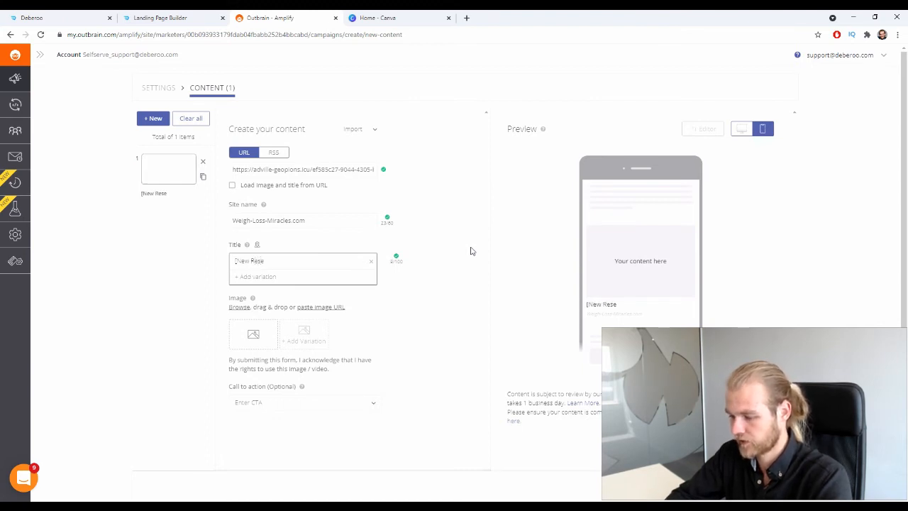
{"action": "type", "text": "arch] Lo"}
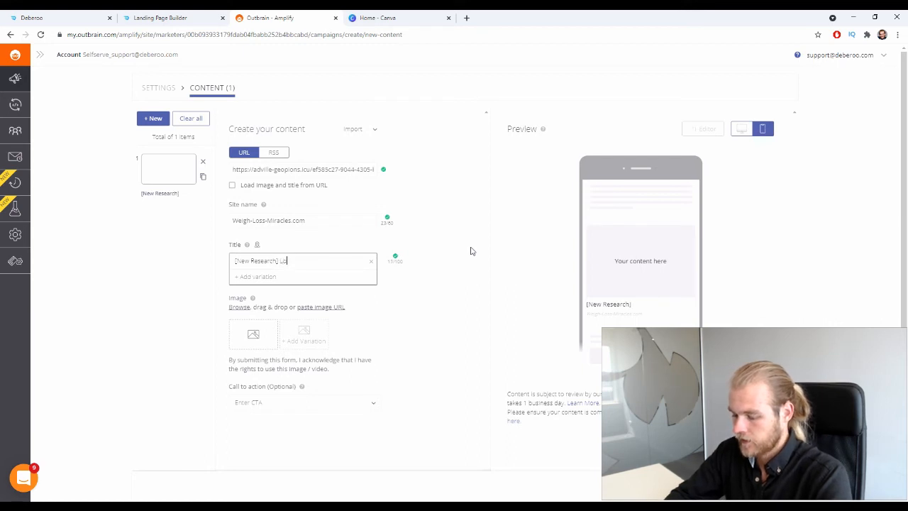
{"action": "type", "text": "osing "}
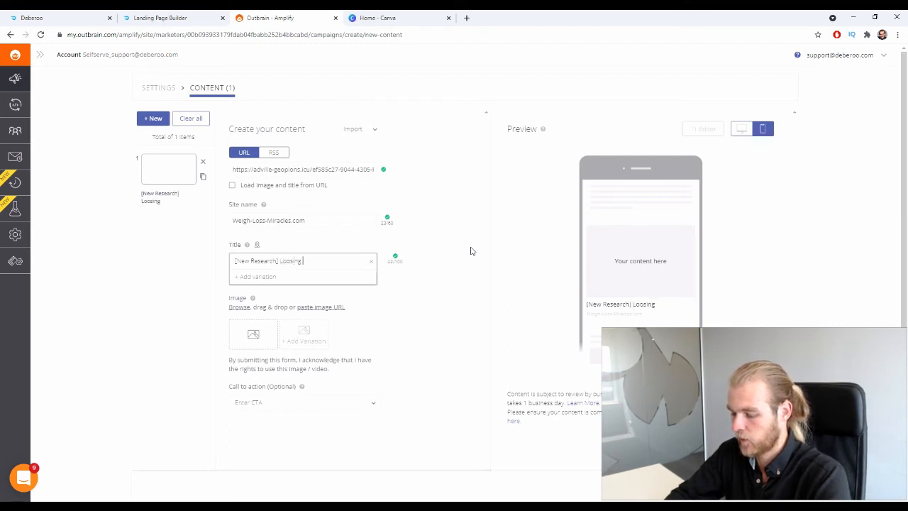
{"action": "type", "text": "Weight Without a D"}
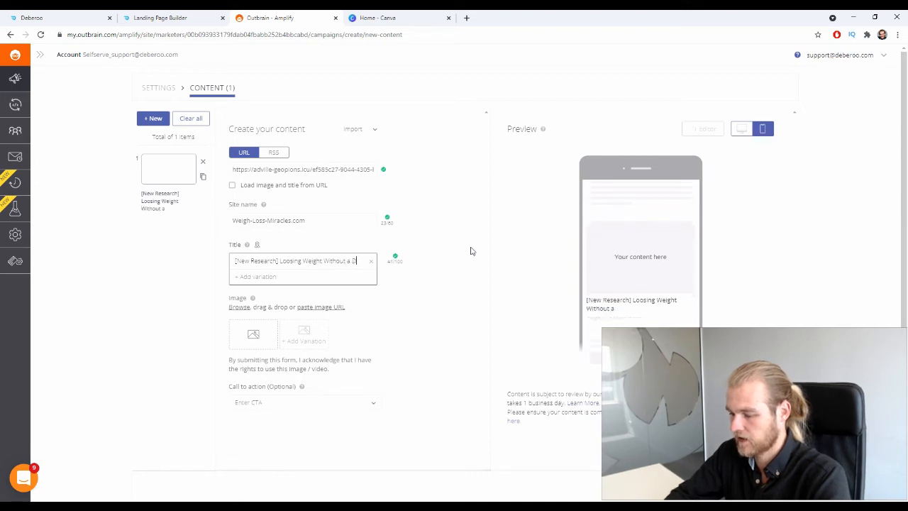
{"action": "type", "text": "iet or"}
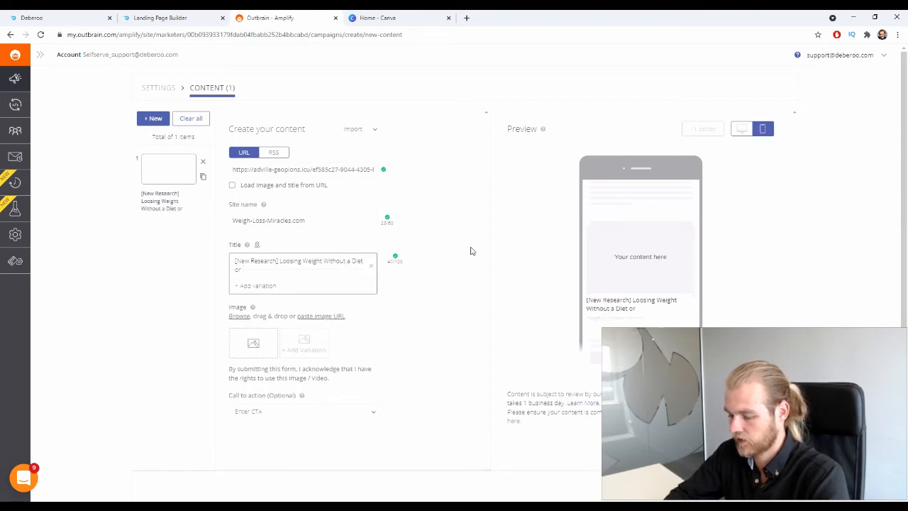
{"action": "type", "text": " Gym Memeb"}
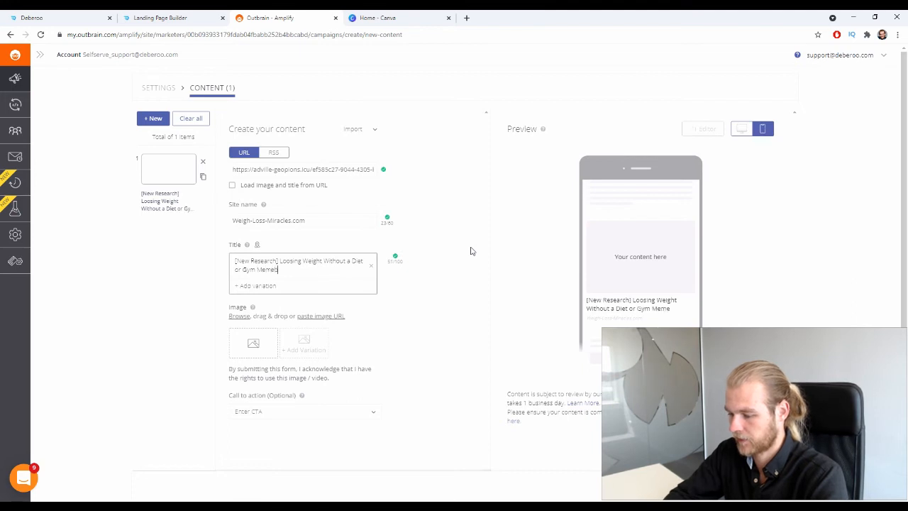
{"action": "type", "text": "ership. "}
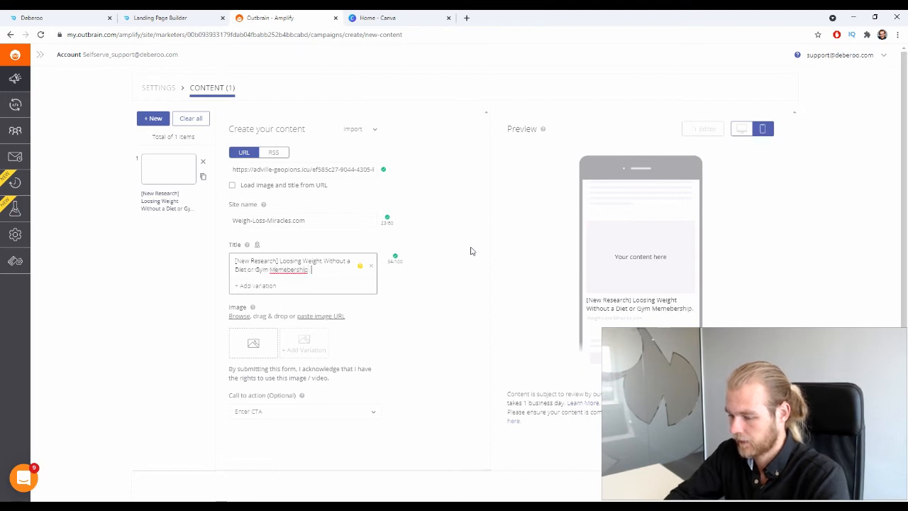
{"action": "type", "text": "It's P"}
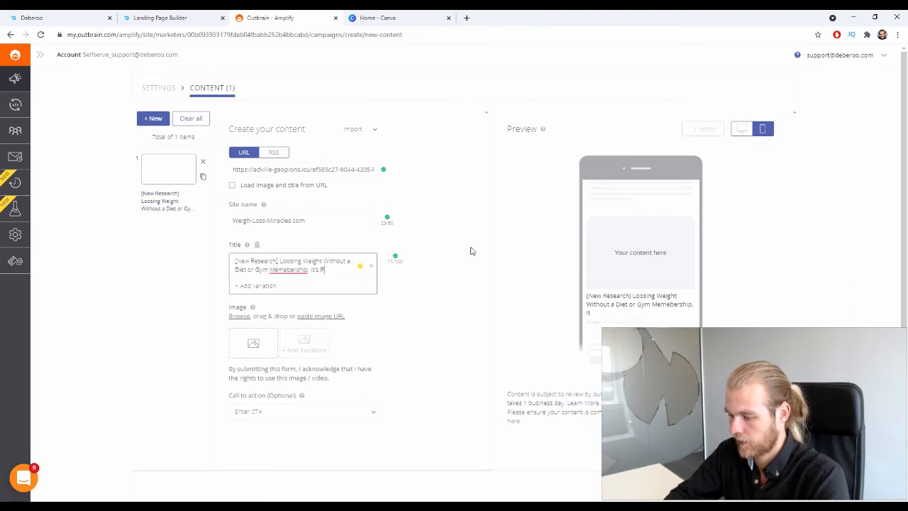
{"action": "type", "text": "ossible Now"}
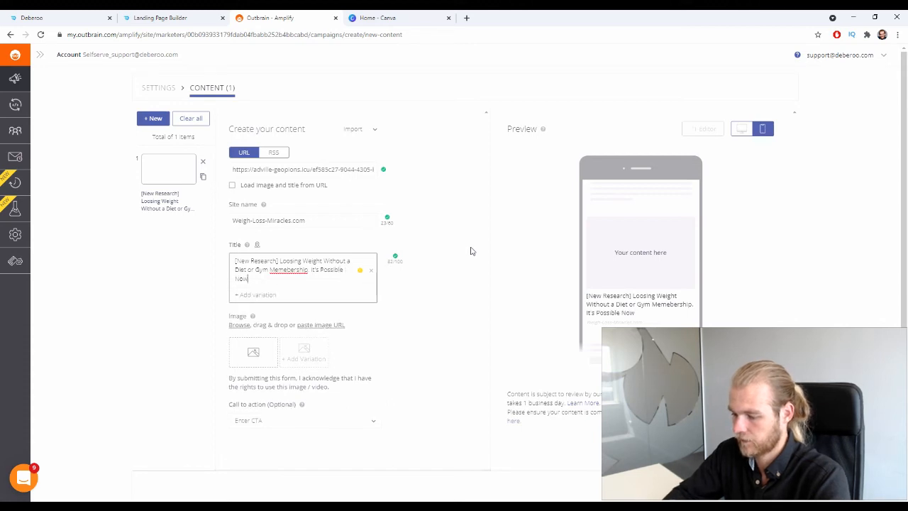
{"action": "type", "text": "!"}
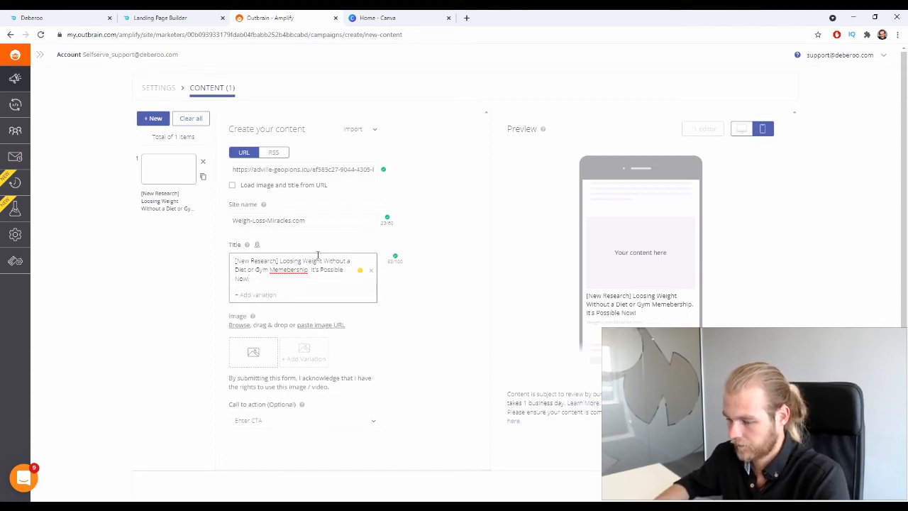
{"action": "right_click", "coordinate": [292, 271]}
{"action": "left_click", "coordinate": [332, 278]}
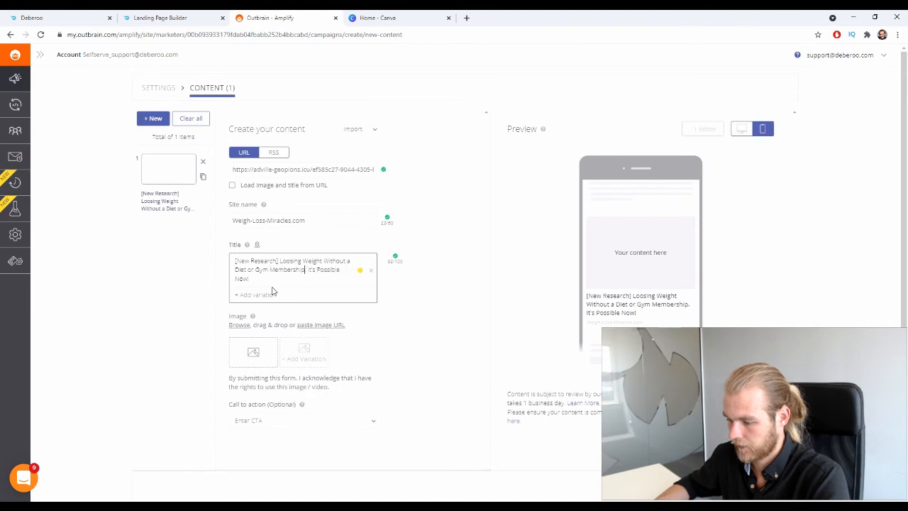
{"action": "left_click", "coordinate": [191, 307]}
Step: Check the recommended ad image size, switch to Canva and create a custom design of 1200 x 800 px
{"action": "scroll", "coordinate": [199, 310], "scroll_direction": "down", "scroll_amount": 2}
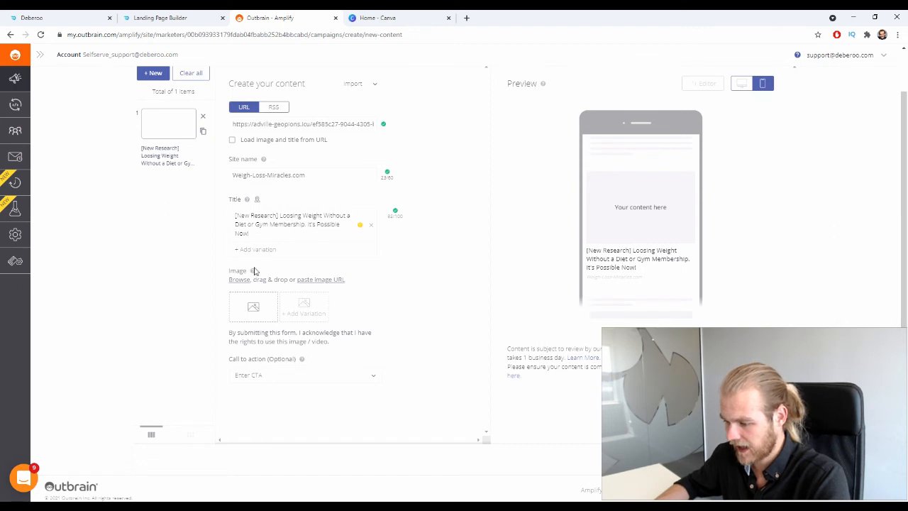
{"action": "mouse_move", "coordinate": [253, 273]}
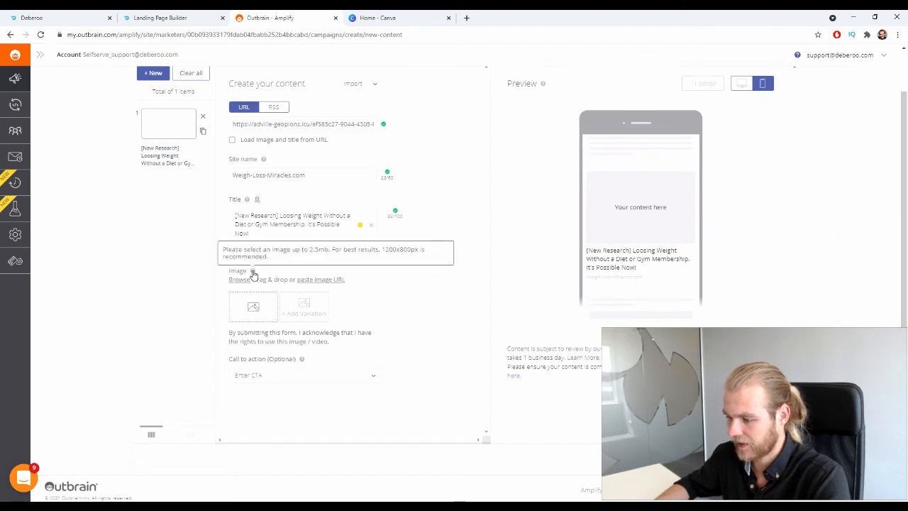
{"action": "left_click", "coordinate": [376, 18]}
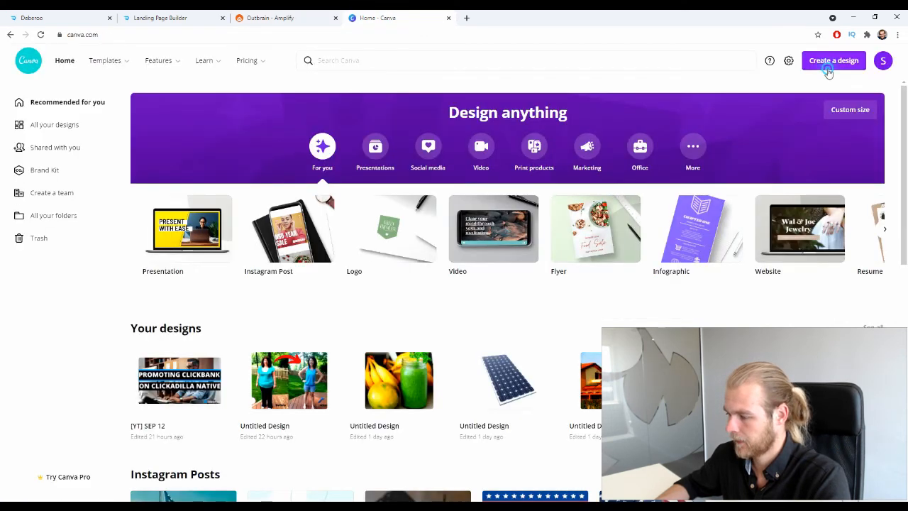
{"action": "left_click", "coordinate": [828, 73]}
{"action": "left_click", "coordinate": [786, 308]}
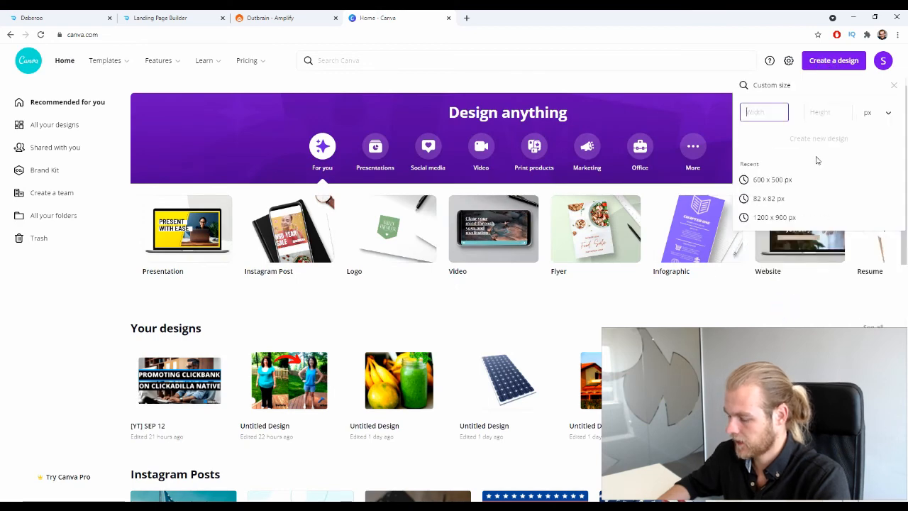
{"action": "type", "text": "1200"}
{"action": "key", "text": "Tab"}
{"action": "key", "text": "Tab"}
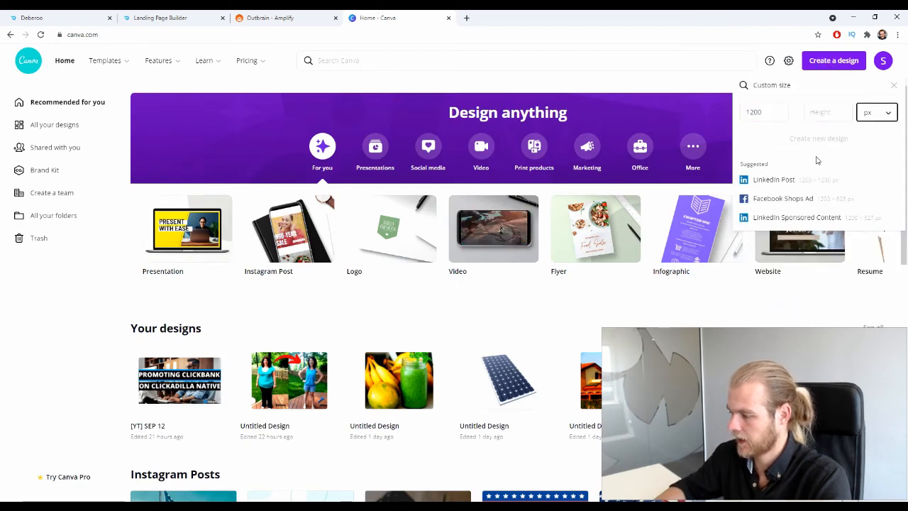
{"action": "type", "text": "8003"}
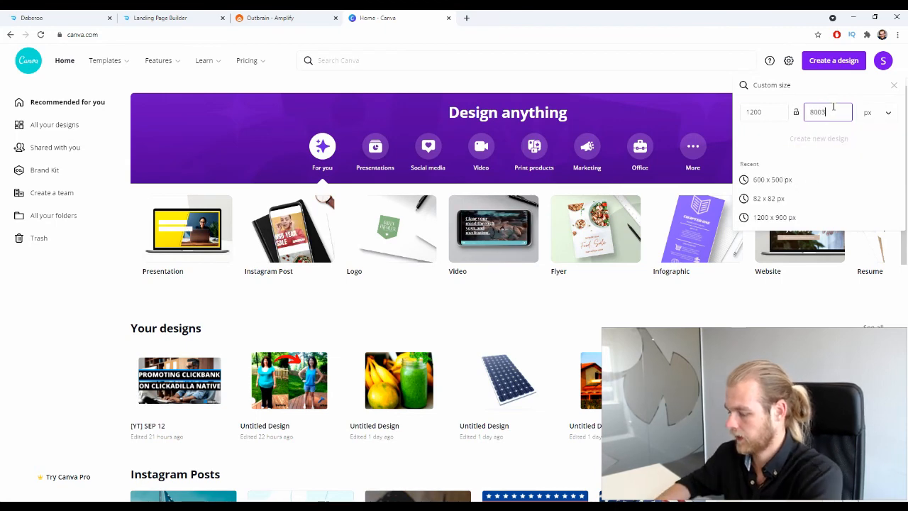
{"action": "key", "text": "BackSpace"}
{"action": "key", "text": "Return"}
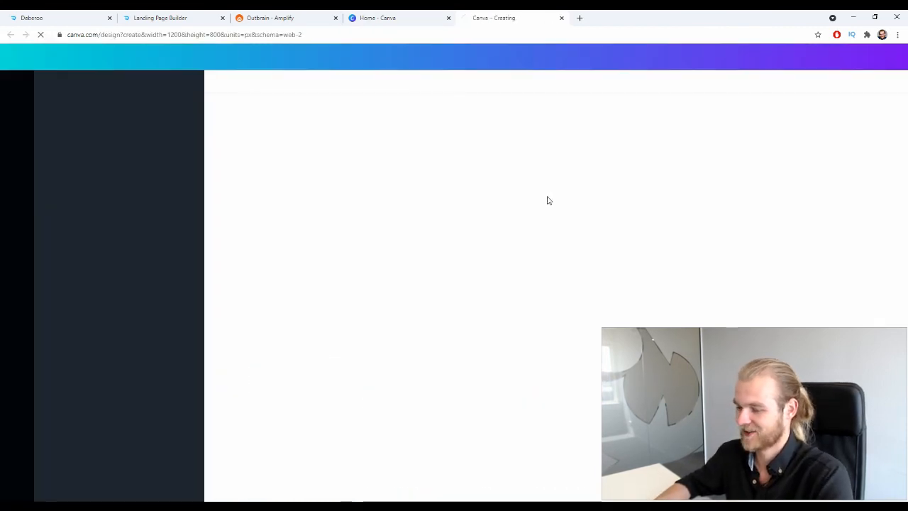
Step: Open two new browser tabs, move one in front of the Outbrain tab and load adcombo.com in it
{"action": "left_click", "coordinate": [580, 18]}
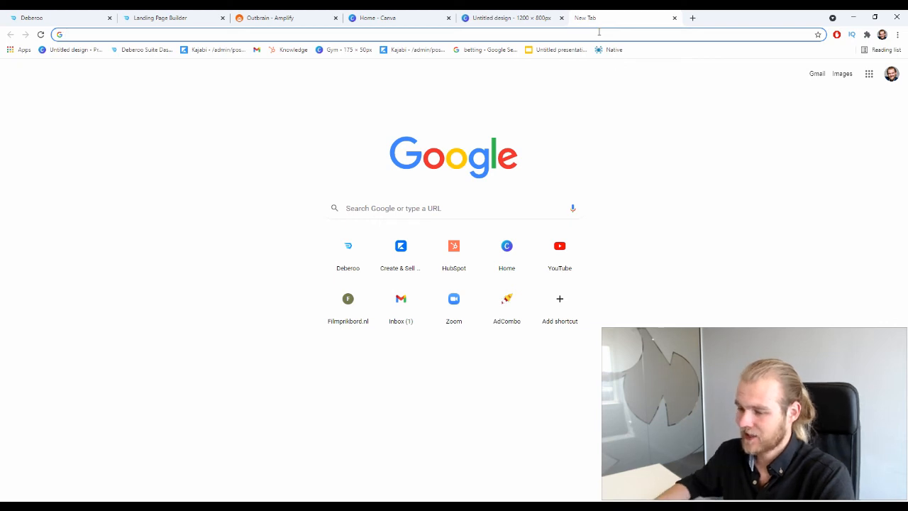
{"action": "left_click", "coordinate": [692, 18]}
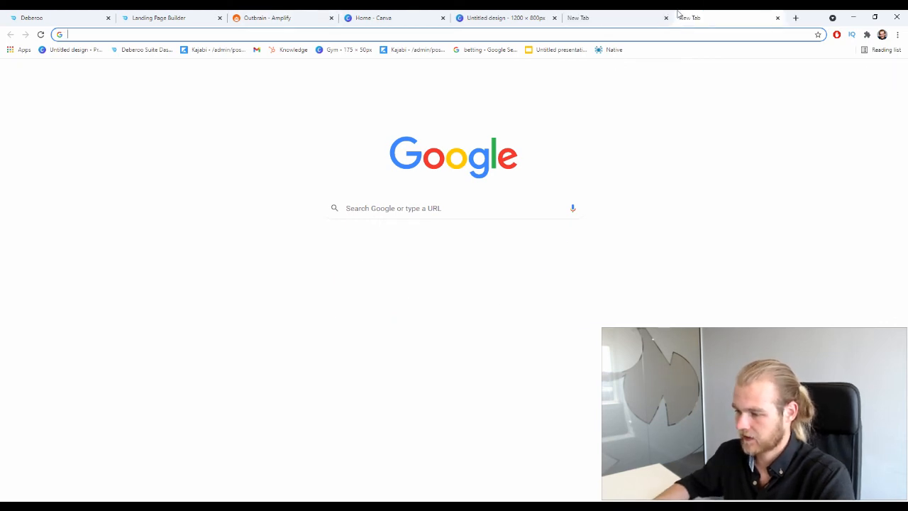
{"action": "left_click_drag", "start_coordinate": [692, 18], "coordinate": [249, 18]}
{"action": "type", "text": "adm"}
{"action": "key", "text": "BackSpace"}
{"action": "key", "text": "BackSpace"}
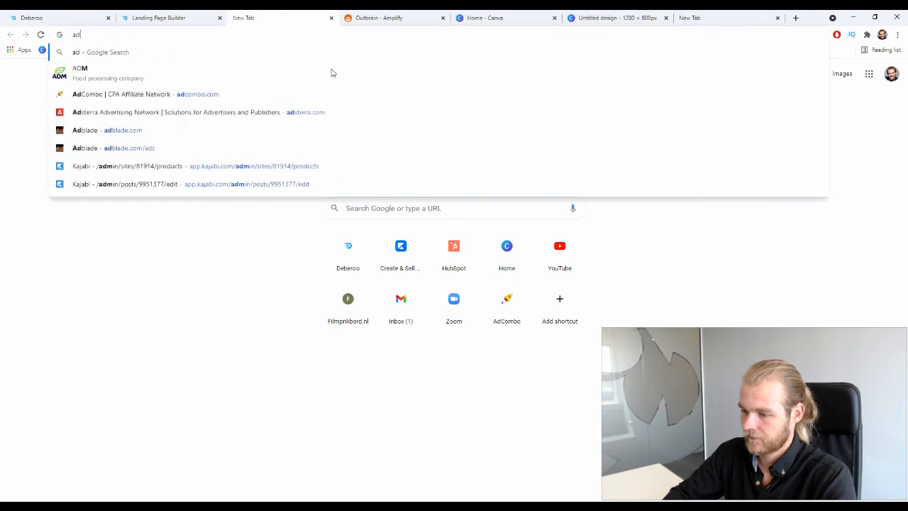
{"action": "type", "text": "combo.com"}
{"action": "key", "text": "Return"}
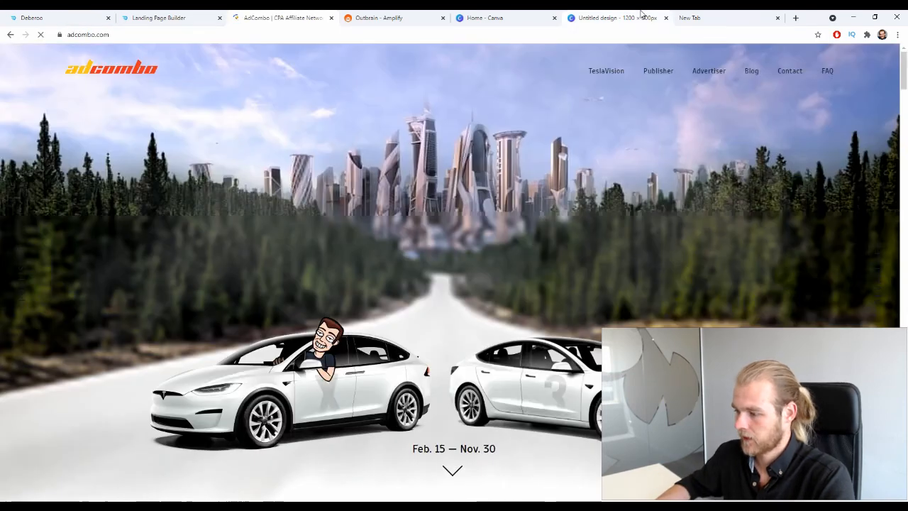
Step: Search Google Images for "harmonica weight loss" in the empty browser tab and browse the pictures for ad image ideas
{"action": "left_click", "coordinate": [685, 18]}
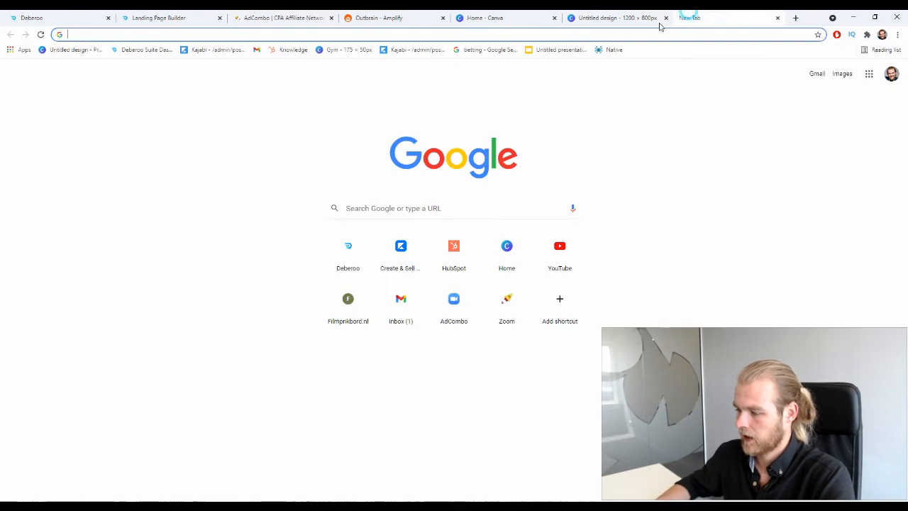
{"action": "type", "text": "ha"}
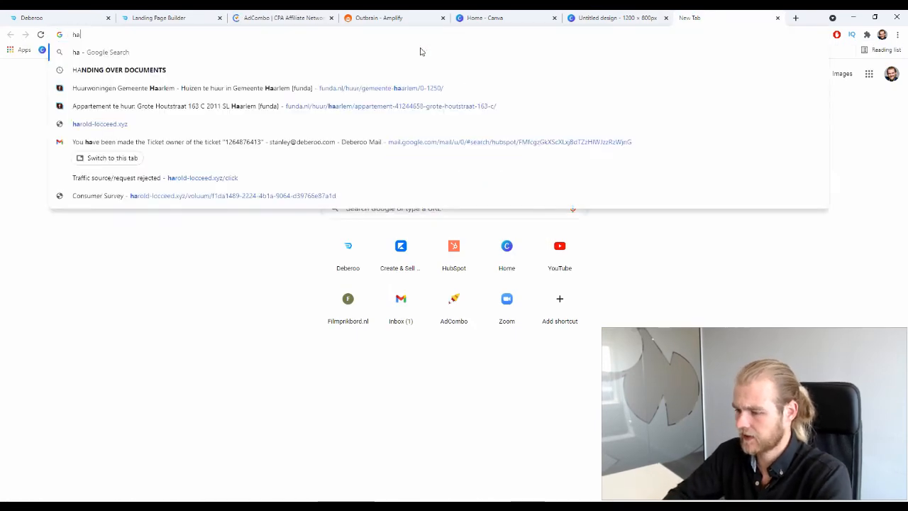
{"action": "type", "text": "rmonica a"}
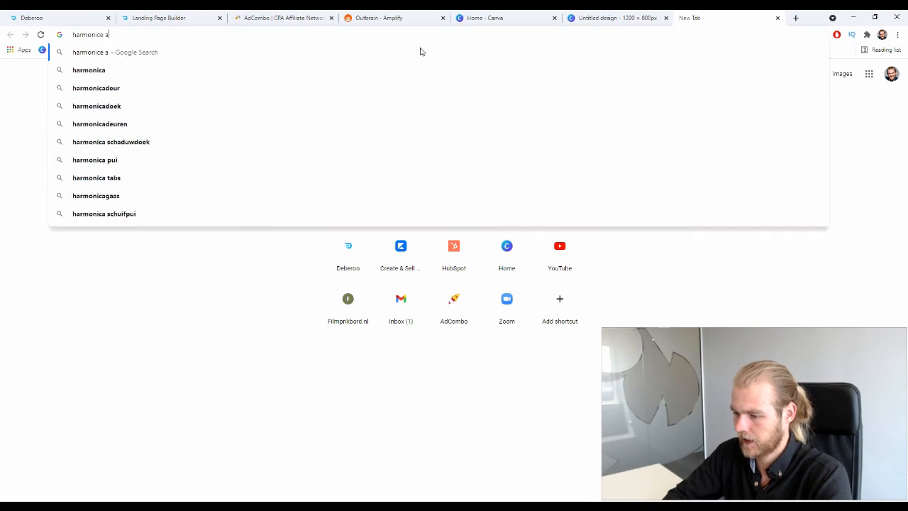
{"action": "key", "text": "BackSpace"}
{"action": "type", "text": "weight loss"}
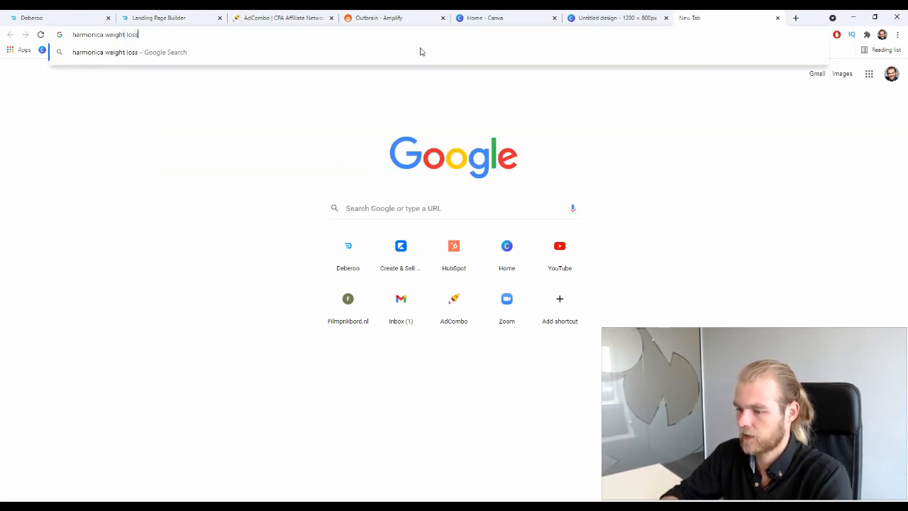
{"action": "key", "text": "Return"}
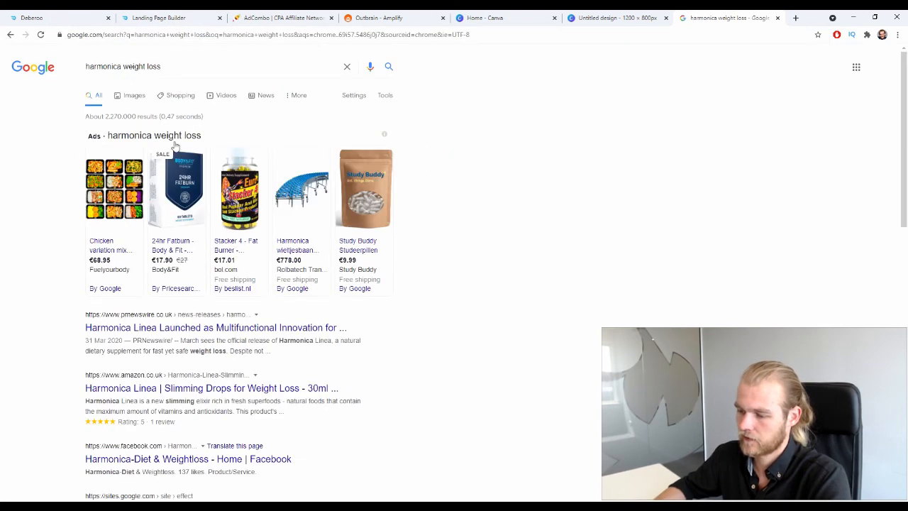
{"action": "left_click", "coordinate": [127, 93]}
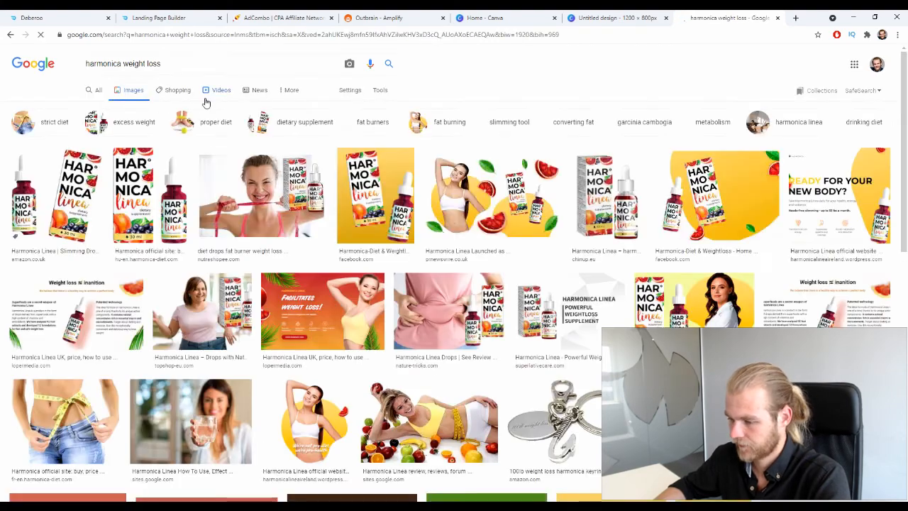
{"action": "scroll", "coordinate": [208, 101], "scroll_direction": "down", "scroll_amount": 5}
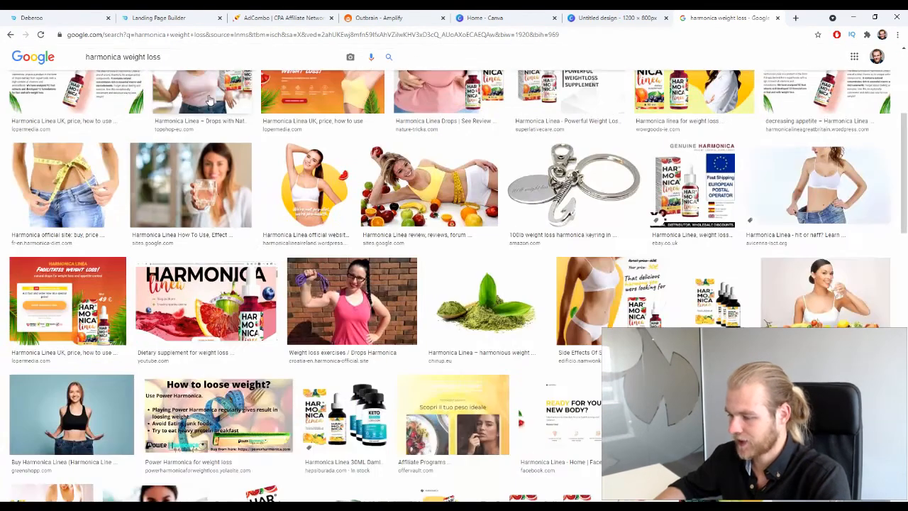
{"action": "scroll", "coordinate": [208, 102], "scroll_direction": "down", "scroll_amount": 3}
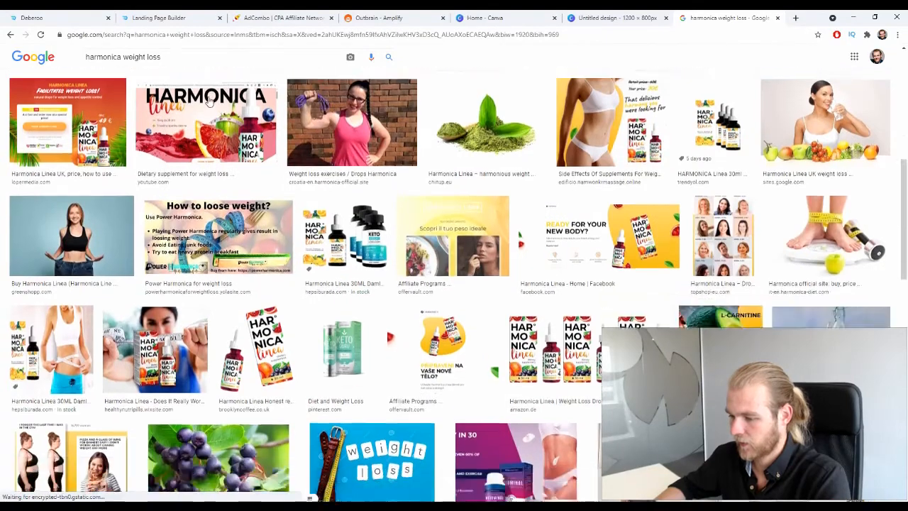
{"action": "scroll", "coordinate": [209, 101], "scroll_direction": "down", "scroll_amount": 2}
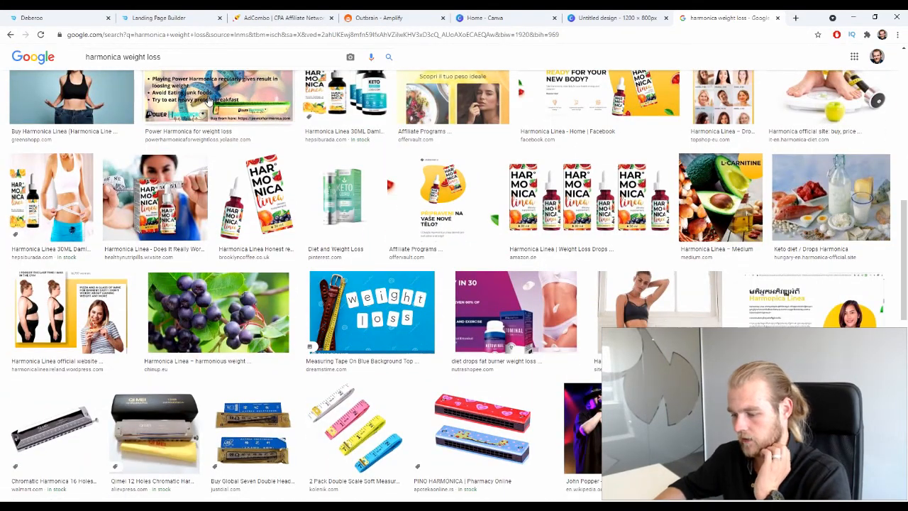
{"action": "scroll", "coordinate": [329, 240], "scroll_direction": "down", "scroll_amount": 10}
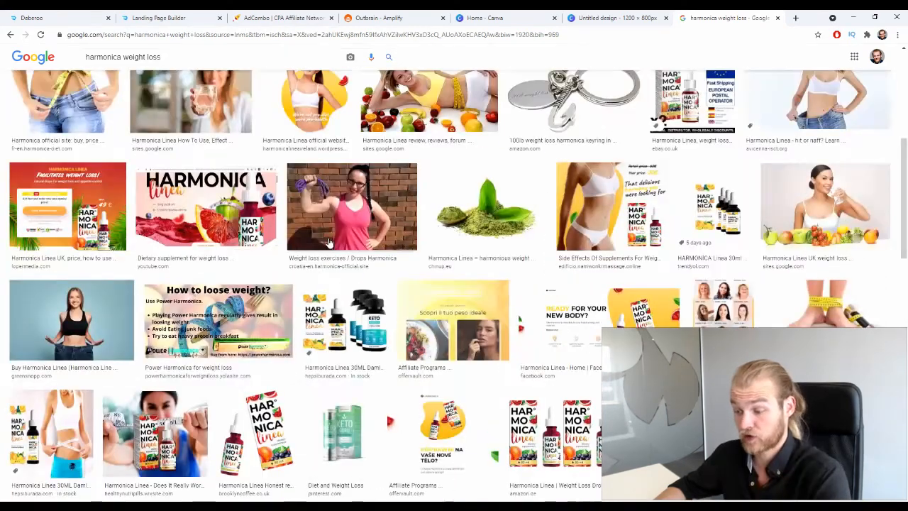
{"action": "scroll", "coordinate": [330, 240], "scroll_direction": "up", "scroll_amount": 5}
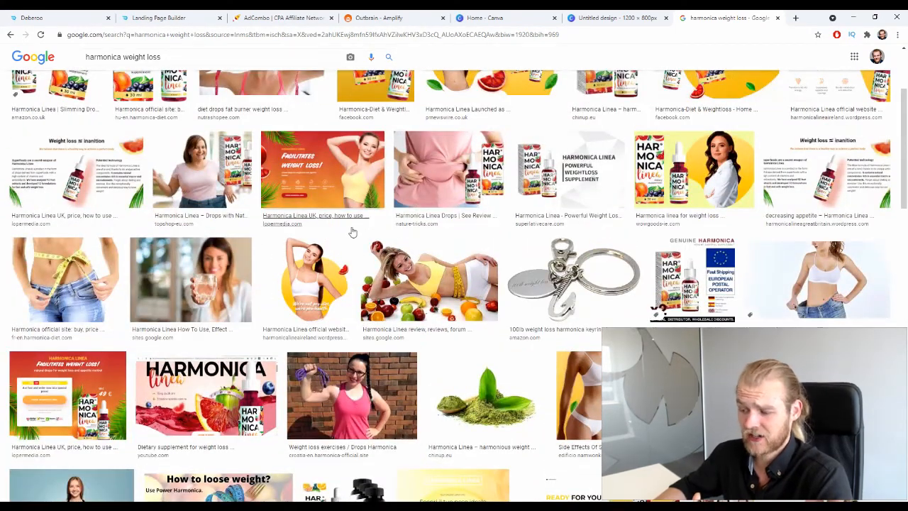
{"action": "scroll", "coordinate": [435, 162], "scroll_direction": "up", "scroll_amount": 2}
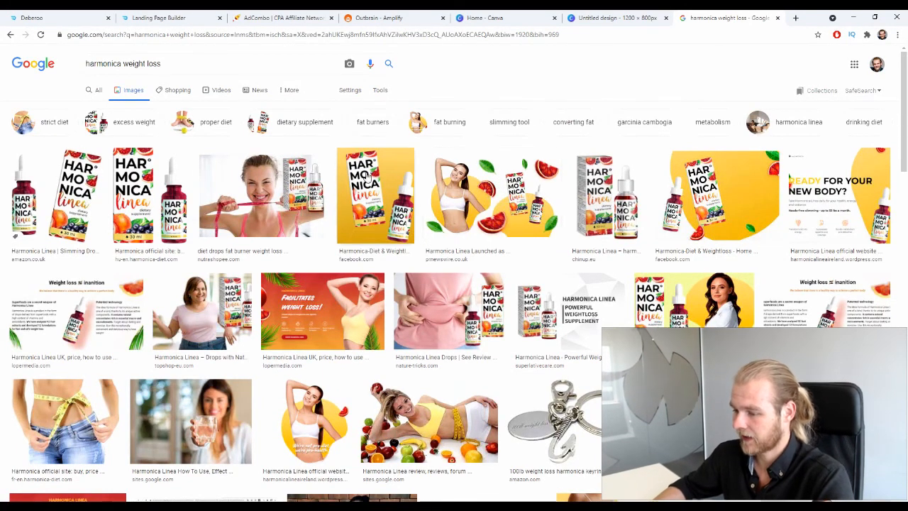
Step: Replace the image search with "weird looking grapefruit"
{"action": "left_click_drag", "start_coordinate": [190, 61], "coordinate": [30, 66]}
{"action": "type", "text": "gr"}
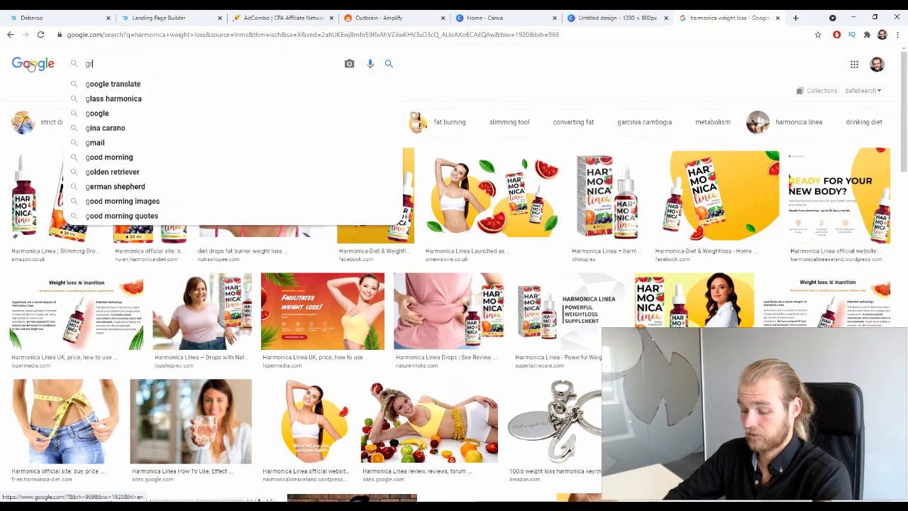
{"action": "type", "text": "apefruit"}
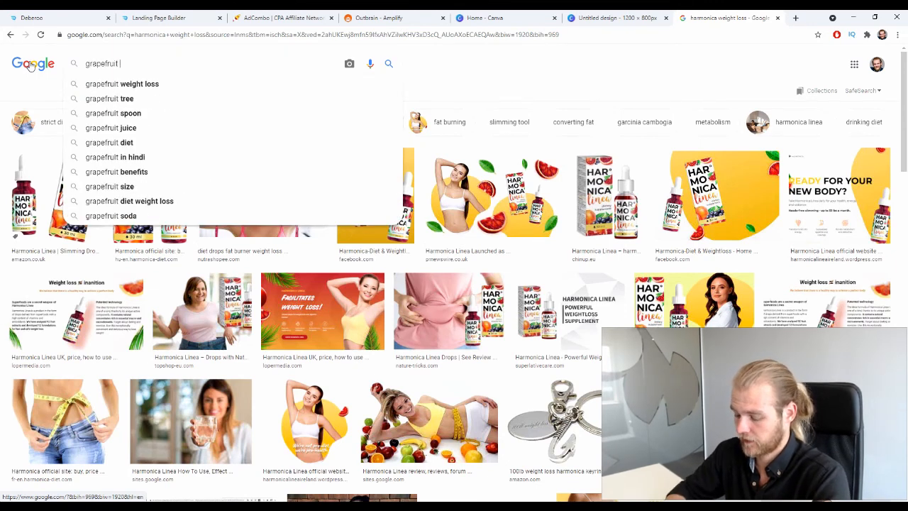
{"action": "key", "text": "ctrl+a"}
{"action": "key", "text": "Home"}
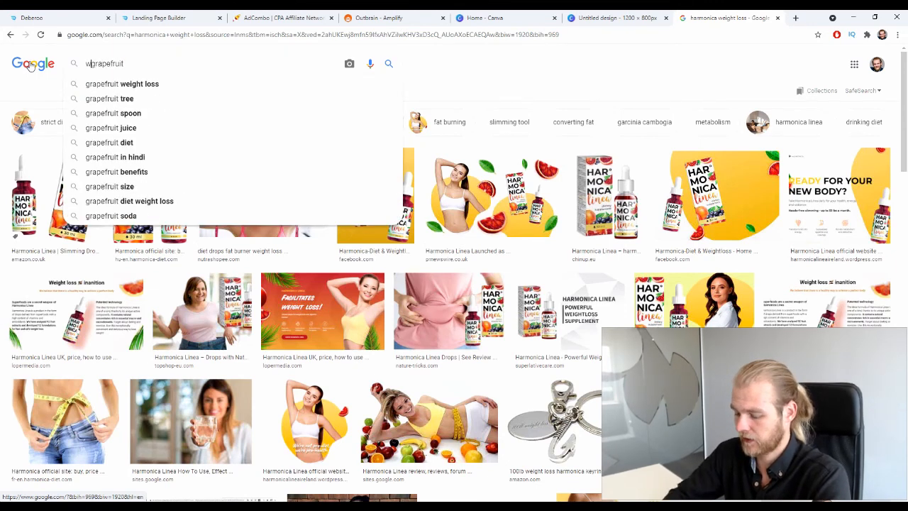
{"action": "type", "text": "weird "}
{"action": "type", "text": "looking"}
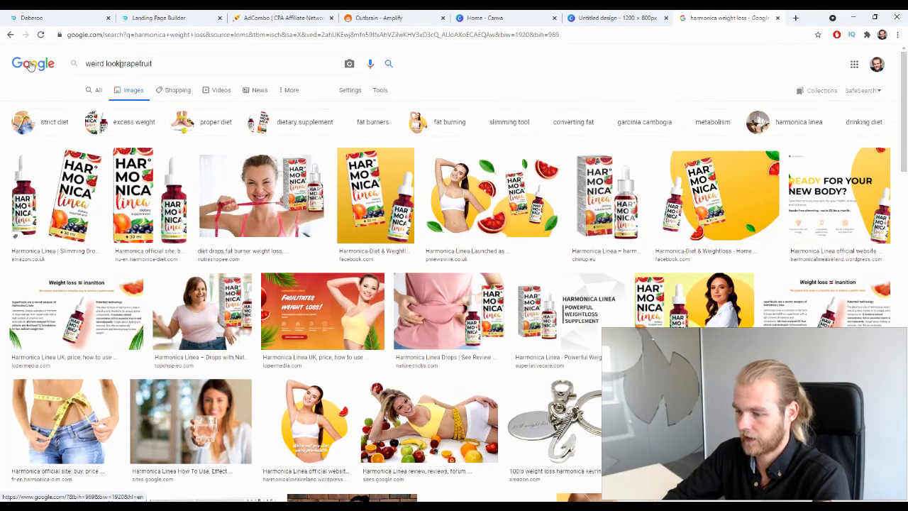
{"action": "key", "text": "Return"}
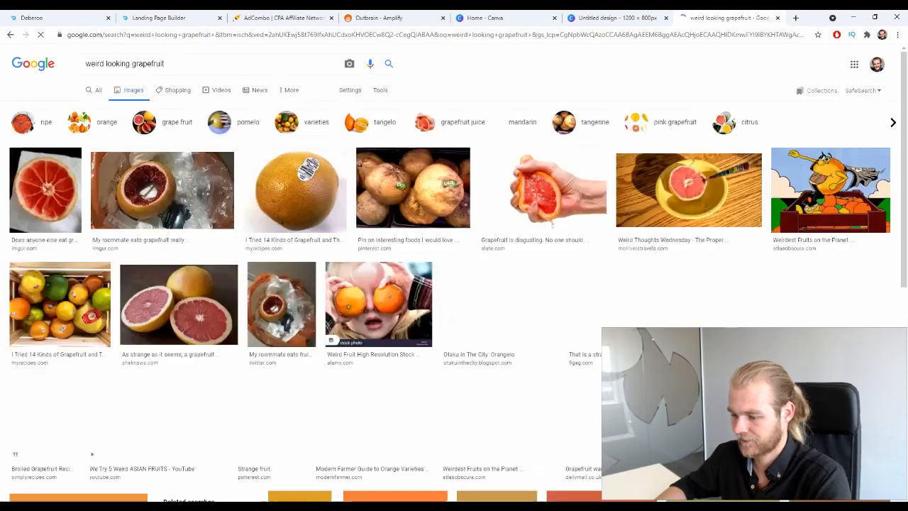
Step: Browse the grapefruit pictures, previewing the hollowed-out grapefruit on Imgur, the HuffPost grapefruit half and the grapefruit meme as candidates
{"action": "left_click", "coordinate": [179, 182]}
{"action": "scroll", "coordinate": [383, 171], "scroll_direction": "down", "scroll_amount": 10}
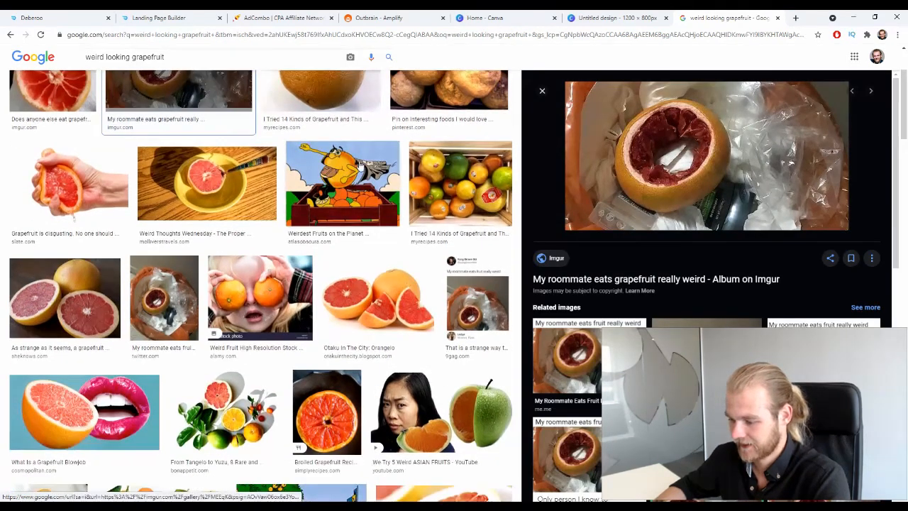
{"action": "scroll", "coordinate": [364, 166], "scroll_direction": "down", "scroll_amount": 5}
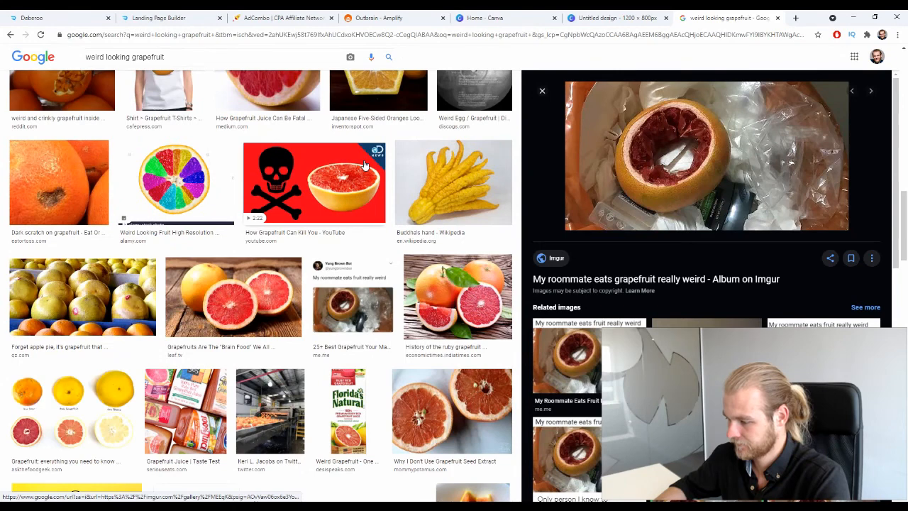
{"action": "scroll", "coordinate": [364, 165], "scroll_direction": "down", "scroll_amount": 3}
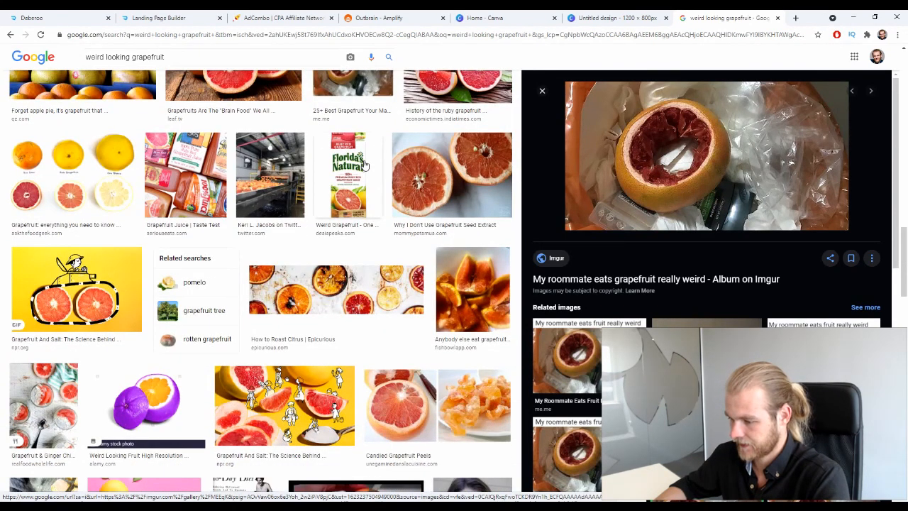
{"action": "scroll", "coordinate": [364, 165], "scroll_direction": "down", "scroll_amount": 1}
{"action": "scroll", "coordinate": [364, 164], "scroll_direction": "down", "scroll_amount": 3}
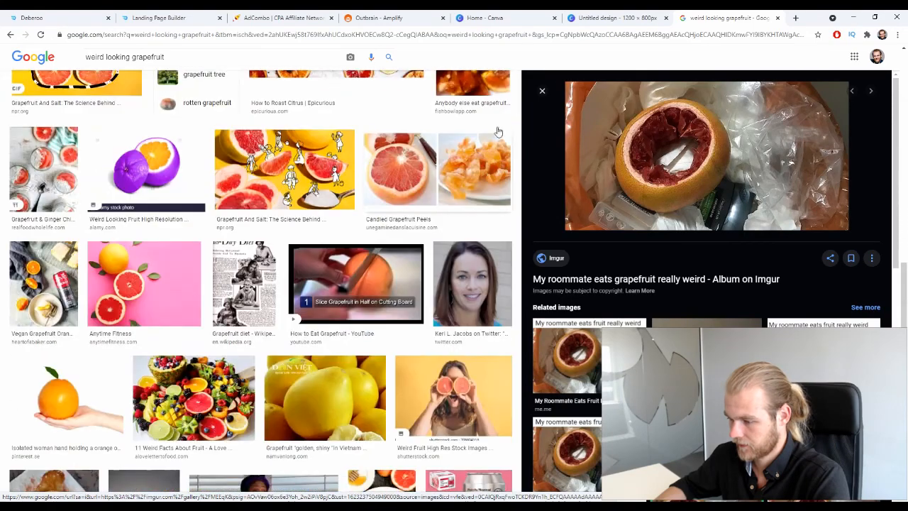
{"action": "left_click", "coordinate": [542, 91]}
{"action": "scroll", "coordinate": [420, 185], "scroll_direction": "down", "scroll_amount": 2}
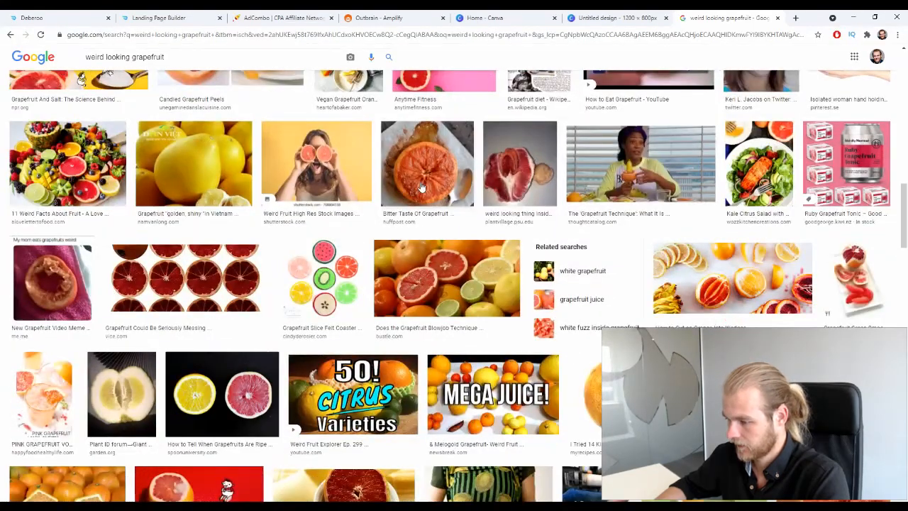
{"action": "left_click", "coordinate": [433, 171]}
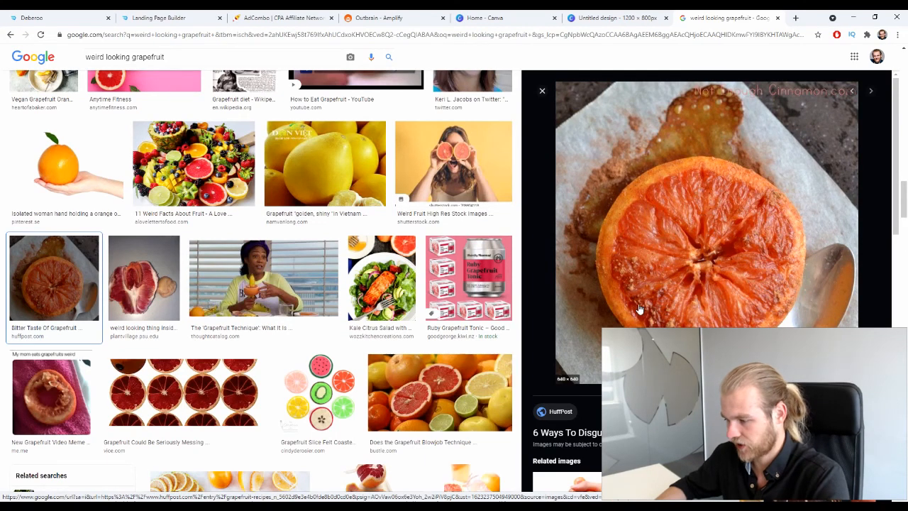
{"action": "scroll", "coordinate": [566, 180], "scroll_direction": "down", "scroll_amount": 1}
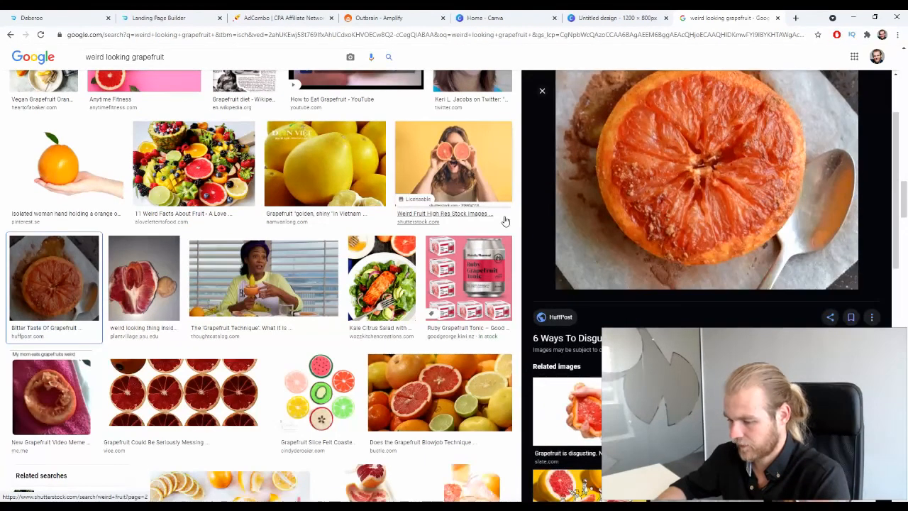
{"action": "left_click", "coordinate": [72, 391]}
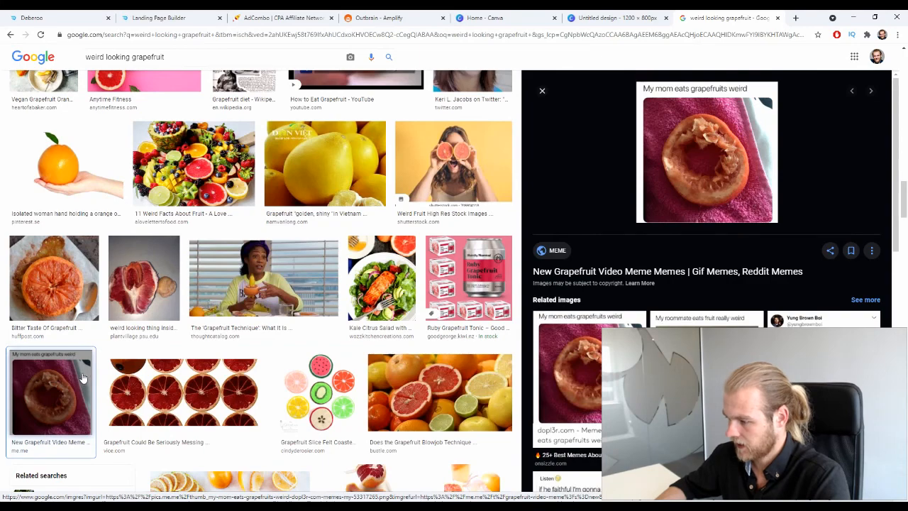
{"action": "scroll", "coordinate": [150, 406], "scroll_direction": "down", "scroll_amount": 2}
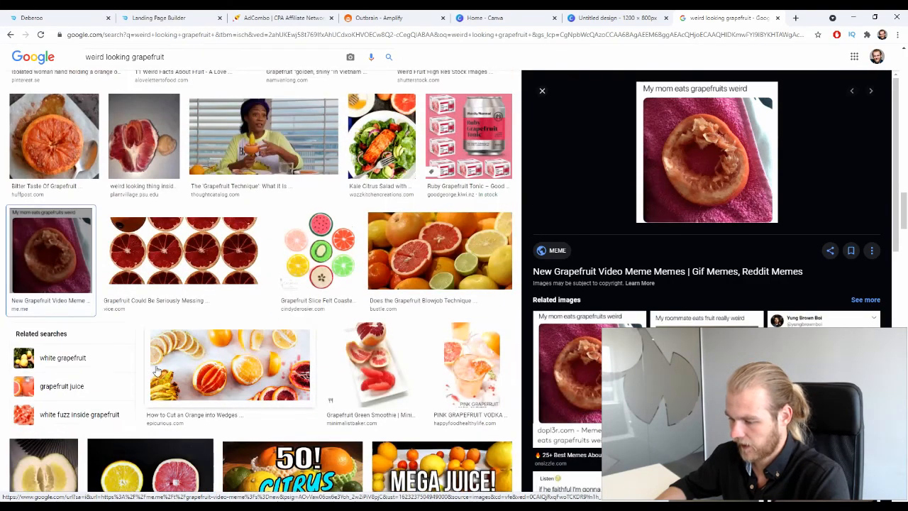
{"action": "scroll", "coordinate": [157, 366], "scroll_direction": "down", "scroll_amount": 4}
{"action": "scroll", "coordinate": [156, 366], "scroll_direction": "down", "scroll_amount": 6}
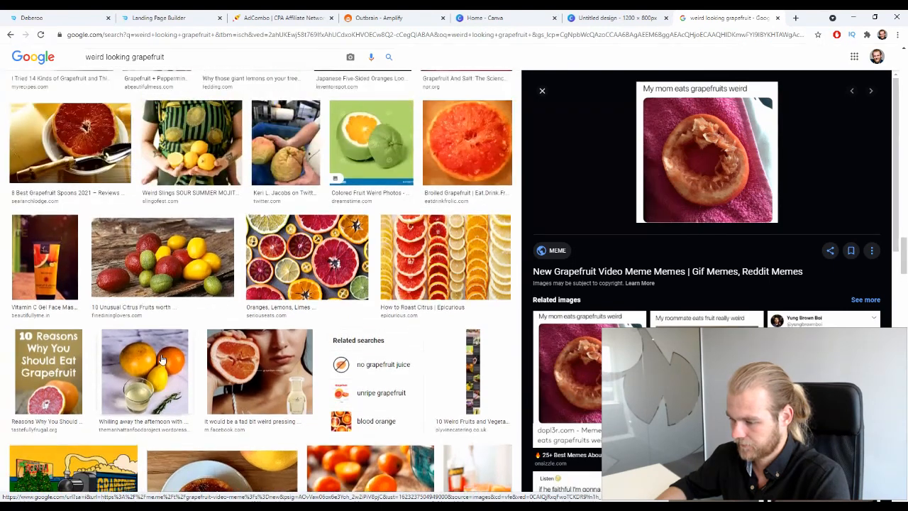
{"action": "scroll", "coordinate": [160, 361], "scroll_direction": "down", "scroll_amount": 5}
Step: Open the Simply Recipes Broiled Grapefruit picture and save it as a JPEG in the Movavi Screen Recorder folder under the suggested name
{"action": "left_click", "coordinate": [171, 284]}
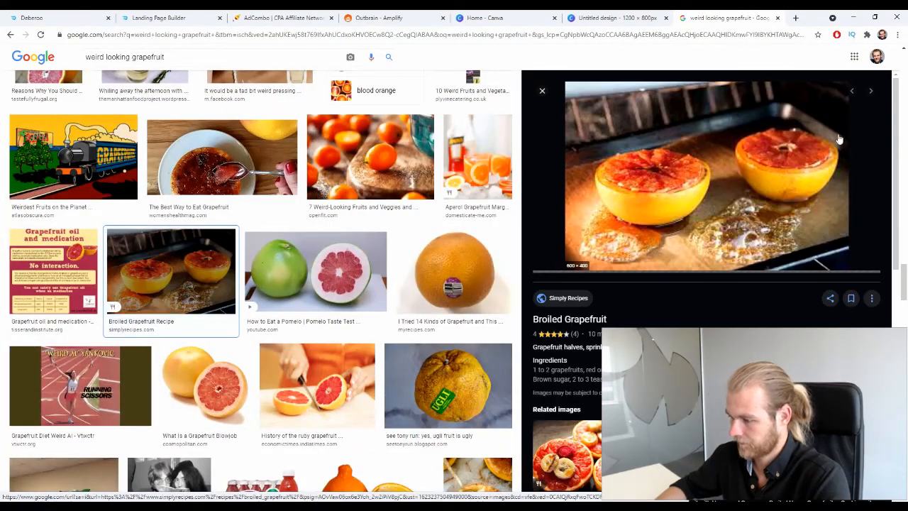
{"action": "right_click", "coordinate": [764, 152]}
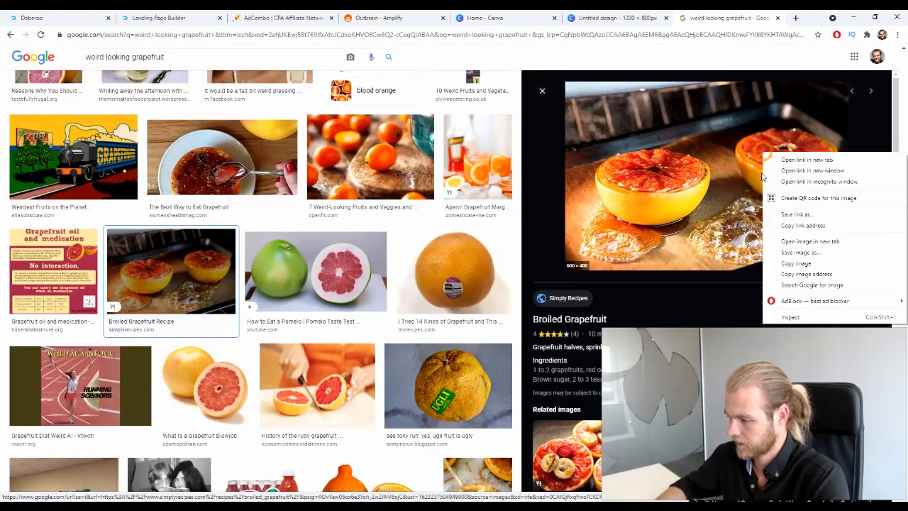
{"action": "left_click", "coordinate": [821, 253]}
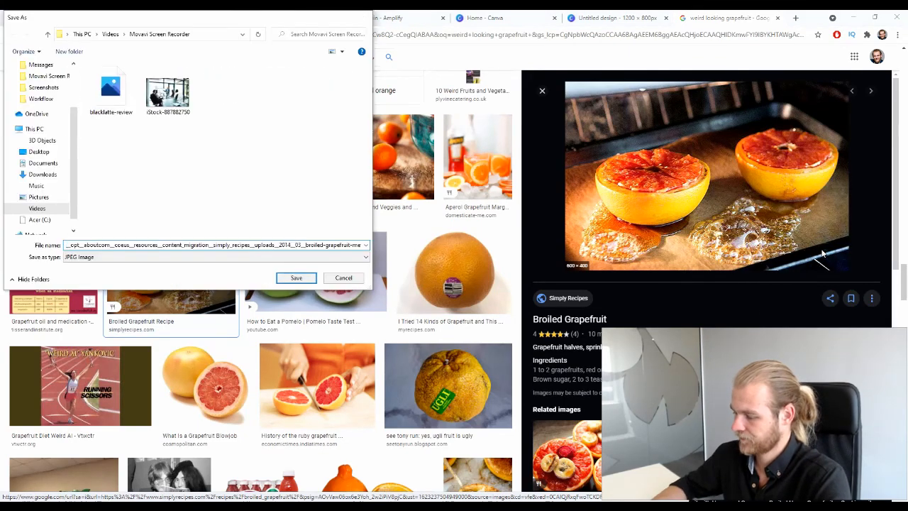
{"action": "key", "text": "Return"}
Step: Switch to the 1200 x 800 px Canva design and add the downloaded grapefruit JPEG to its uploads
{"action": "left_click", "coordinate": [638, 18]}
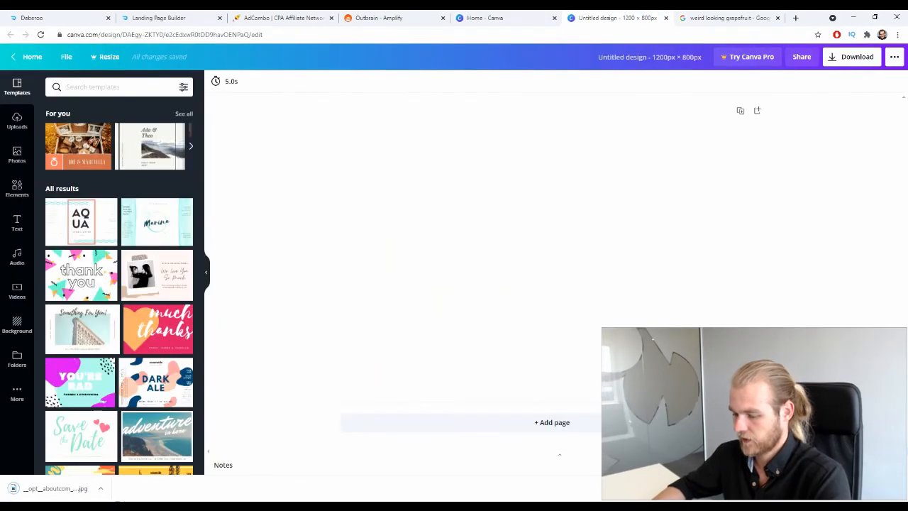
{"action": "left_click", "coordinate": [17, 121]}
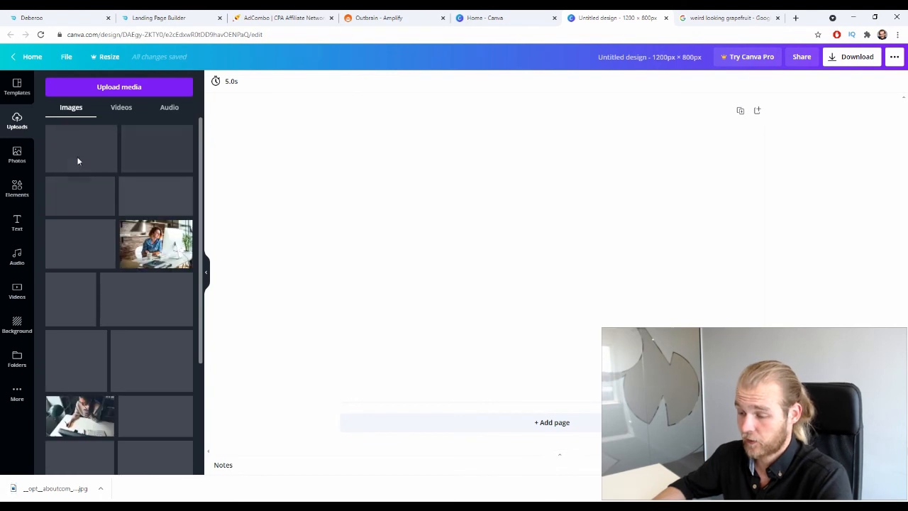
{"action": "left_click", "coordinate": [78, 153]}
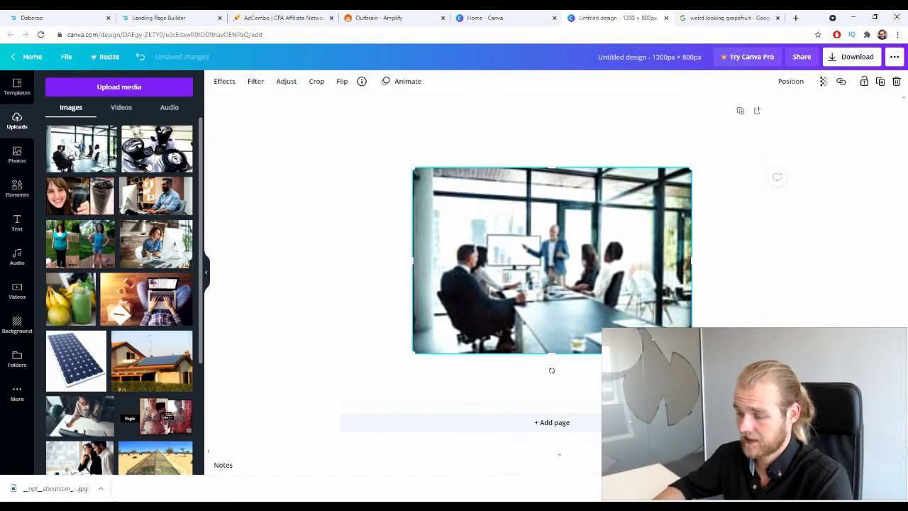
{"action": "key", "text": "Delete"}
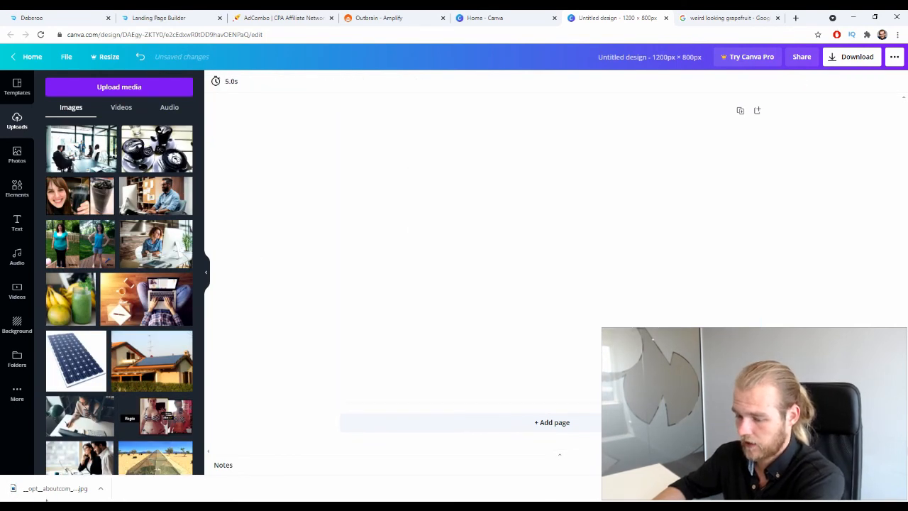
{"action": "left_click_drag", "start_coordinate": [47, 499], "coordinate": [132, 170]}
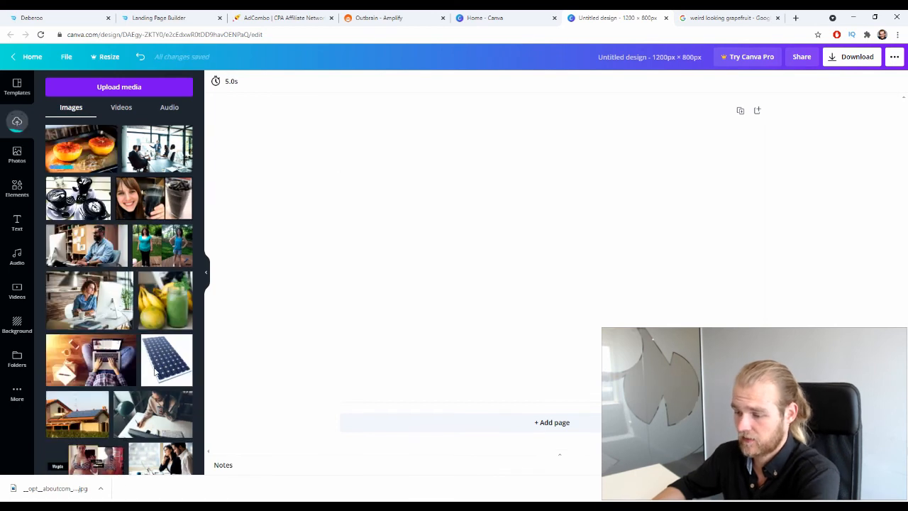
Step: Fill the canvas with the uploaded grapefruit picture and adjust it to brightness 3, contrast 12, saturation 25 and blur -20
{"action": "left_click_drag", "start_coordinate": [82, 149], "coordinate": [342, 176]}
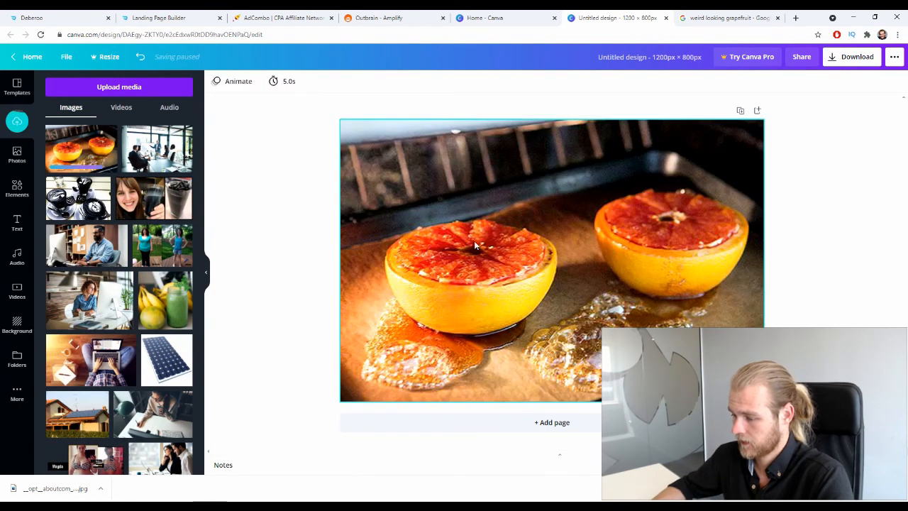
{"action": "left_click", "coordinate": [309, 81]}
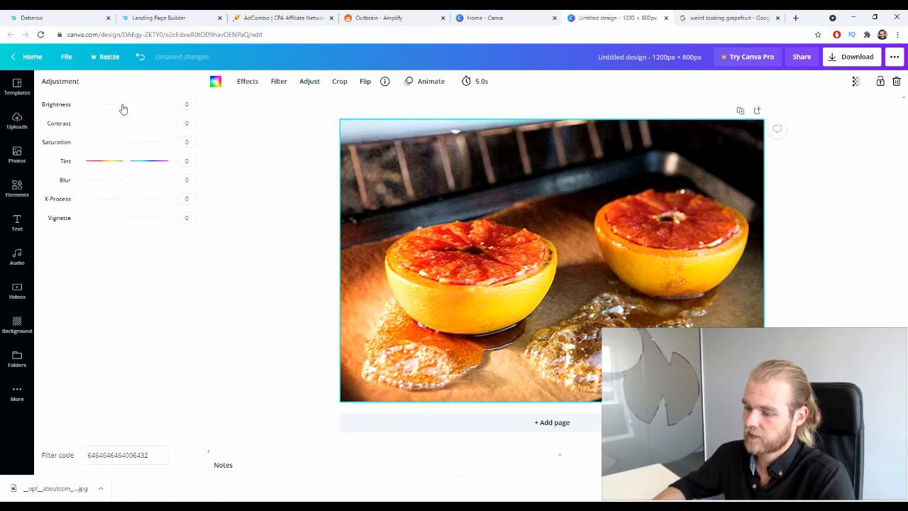
{"action": "left_click_drag", "start_coordinate": [126, 105], "coordinate": [131, 148]}
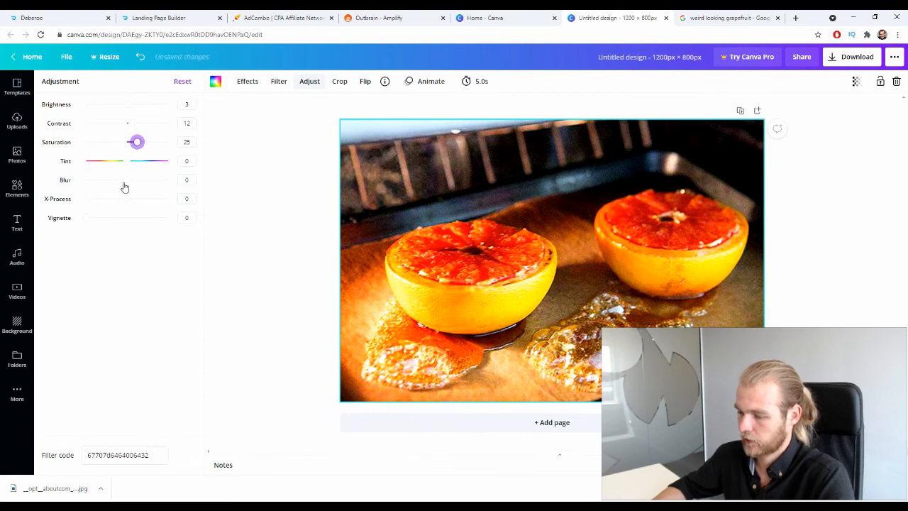
{"action": "left_click_drag", "start_coordinate": [125, 181], "coordinate": [119, 181]}
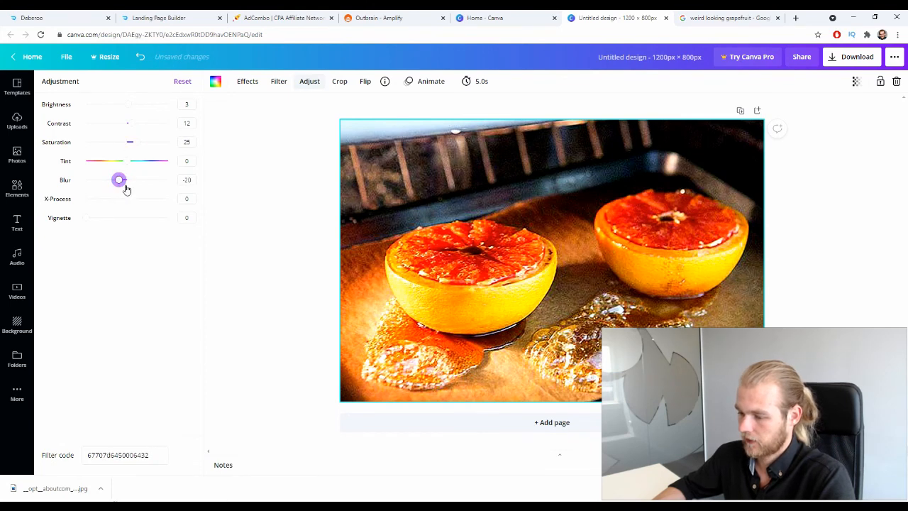
{"action": "left_click", "coordinate": [294, 209]}
Step: Download the grapefruit design as a PNG at 1200 x 800 px
{"action": "left_click", "coordinate": [858, 57]}
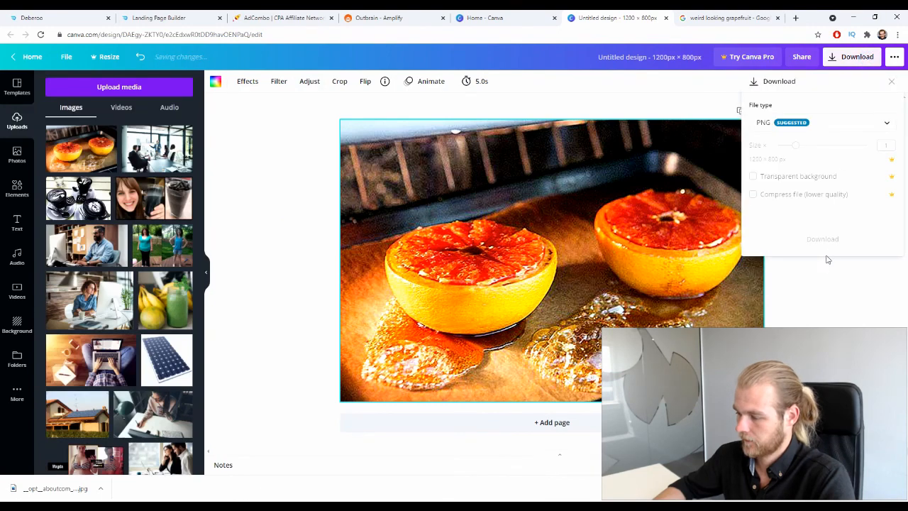
{"action": "left_click", "coordinate": [826, 214]}
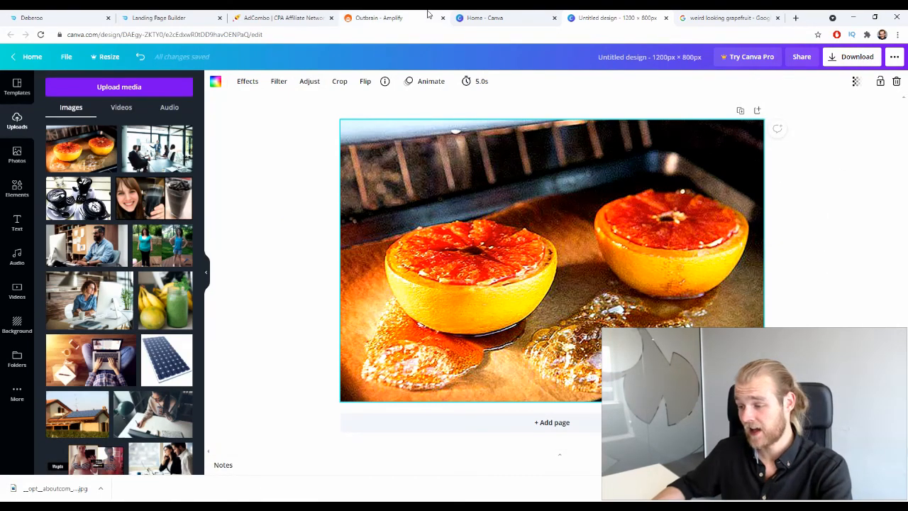
Step: Switch to Outbrain Amplify and review the call-to-action options for the ad without choosing one
{"action": "left_click", "coordinate": [394, 15]}
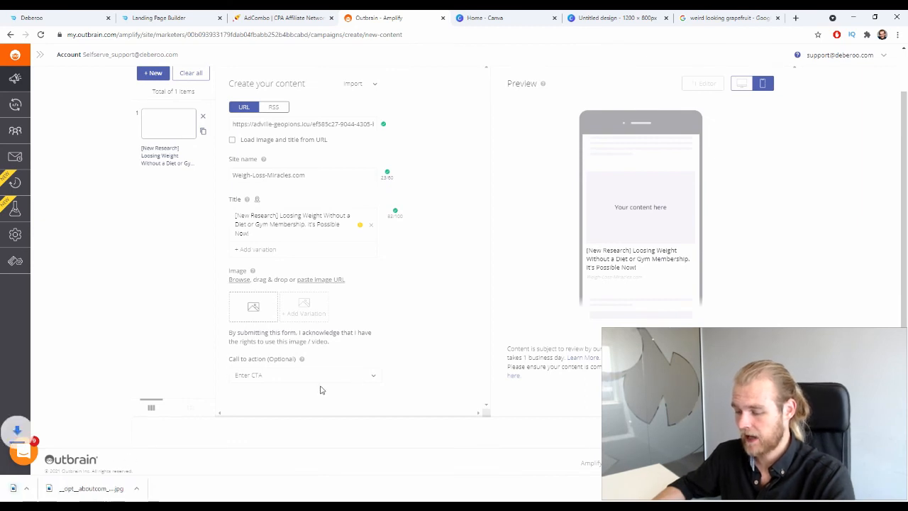
{"action": "left_click", "coordinate": [345, 376]}
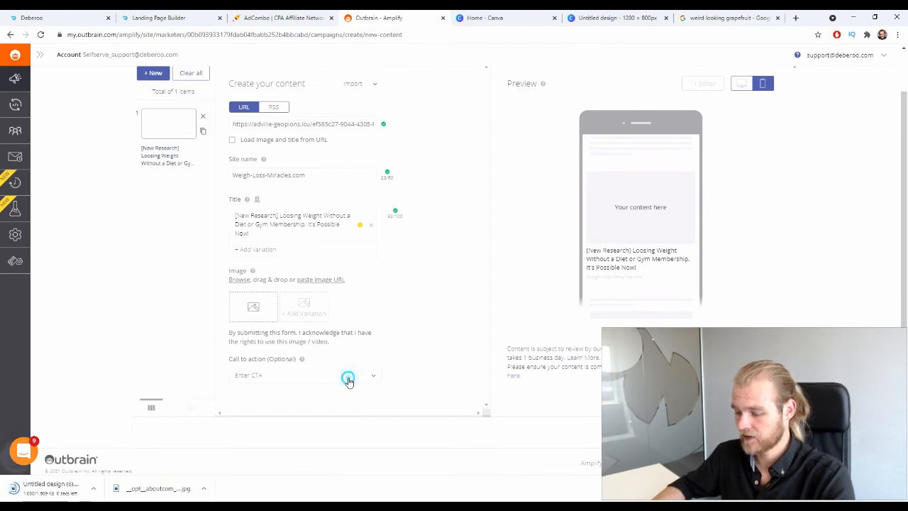
{"action": "left_click", "coordinate": [421, 369]}
{"action": "left_click", "coordinate": [275, 375]}
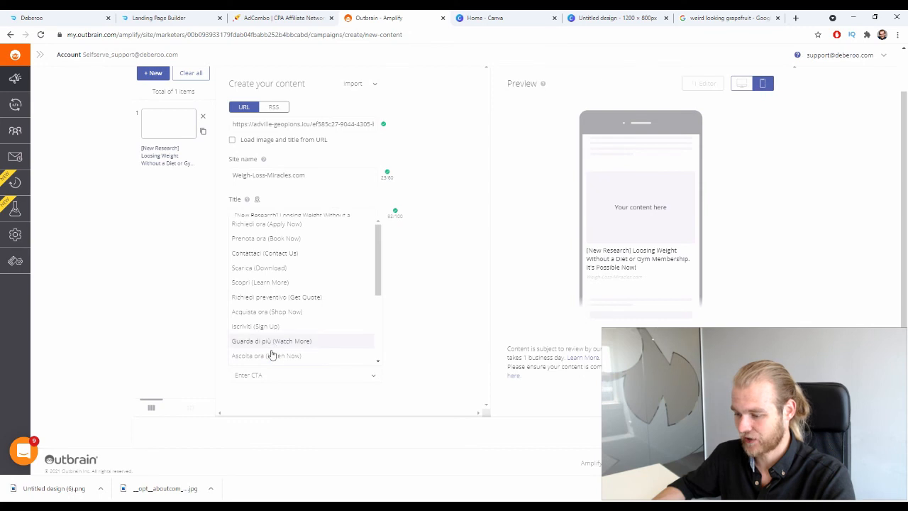
{"action": "scroll", "coordinate": [280, 347], "scroll_direction": "up", "scroll_amount": 1}
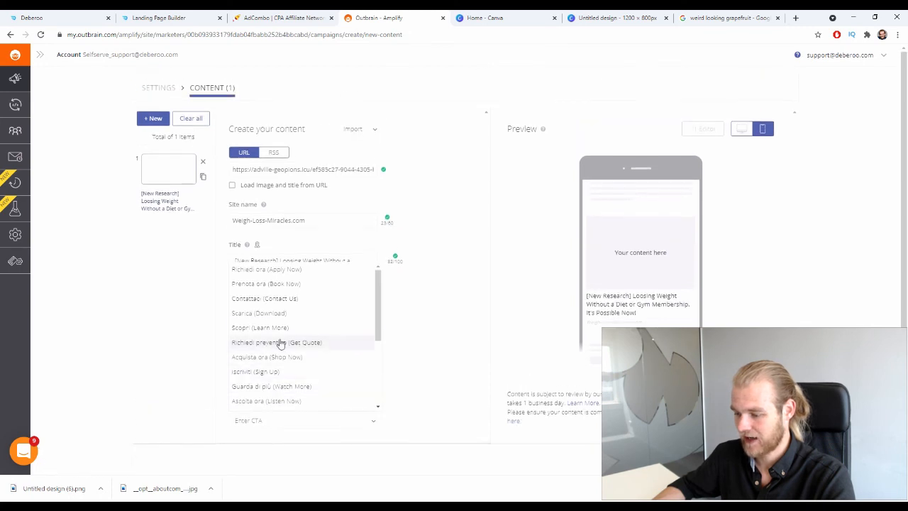
{"action": "left_click", "coordinate": [442, 324]}
Step: Add the downloaded Untitled design (6).png as the ad's image
{"action": "left_click_drag", "start_coordinate": [57, 488], "coordinate": [355, 310]}
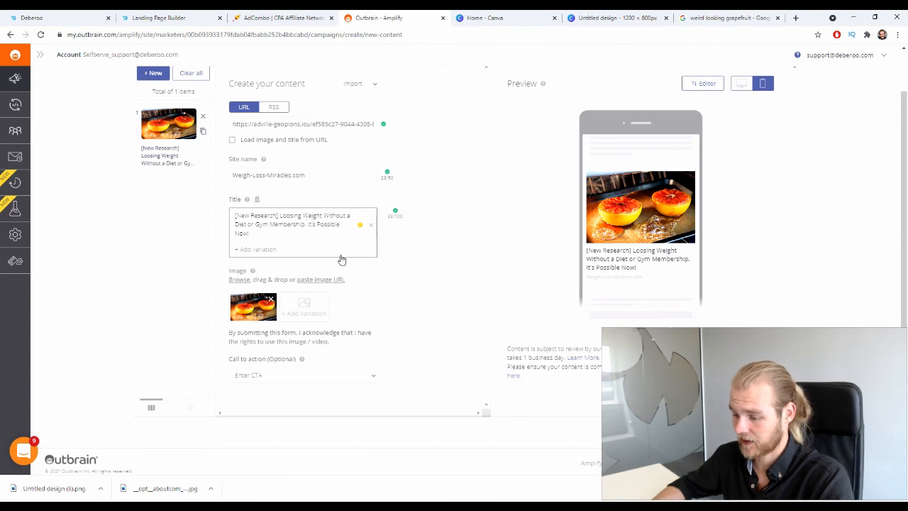
Step: Add an empty second title variation to the ad and remove it again
{"action": "left_click", "coordinate": [236, 250]}
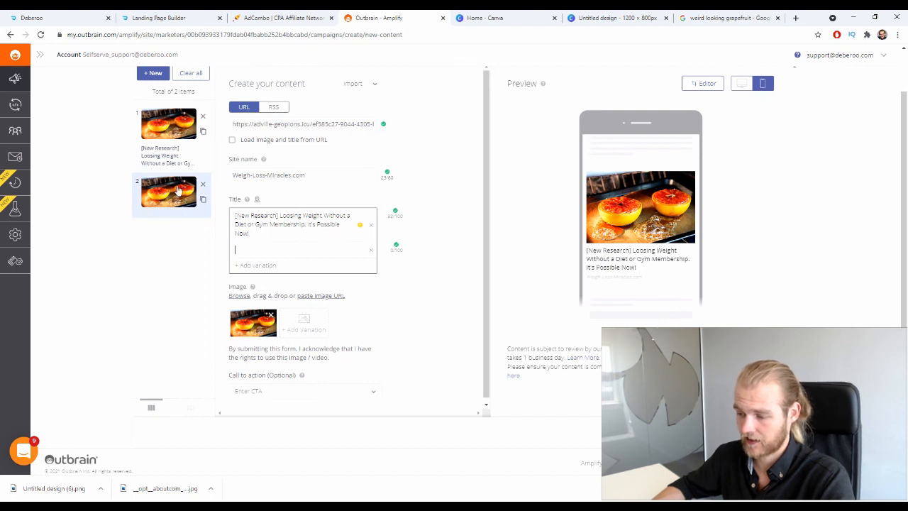
{"action": "left_click", "coordinate": [372, 250]}
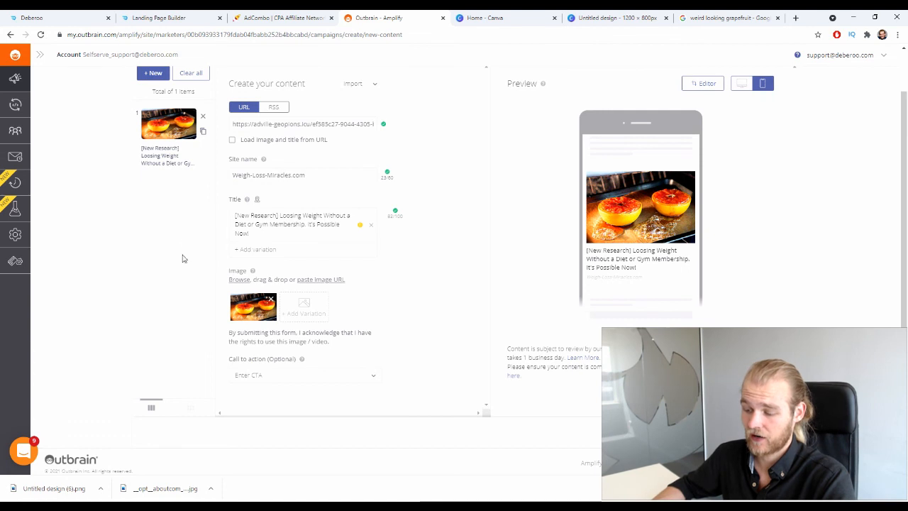